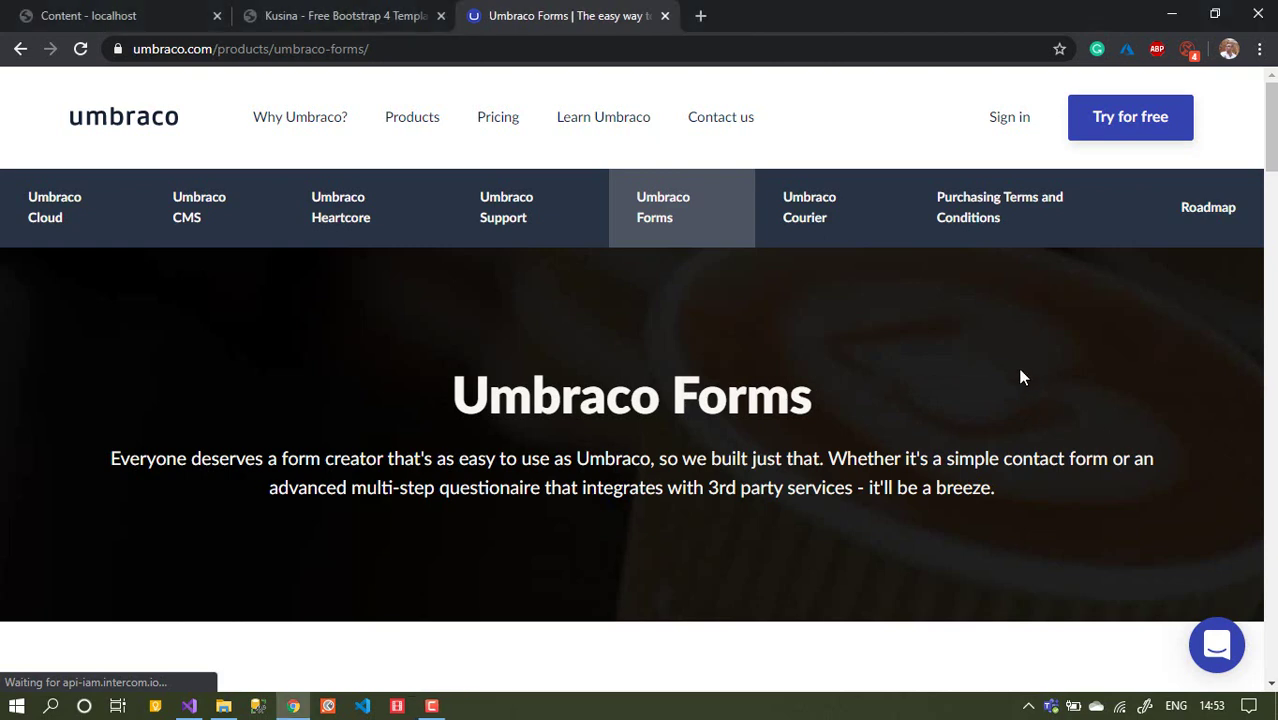
# Read the Umbraco Forms product page, highlighting the multi-step forms phrase and Intuitive User Interface section.
pyautogui.moveTo(1268, 155); pyautogui.dragTo(1274, 175)
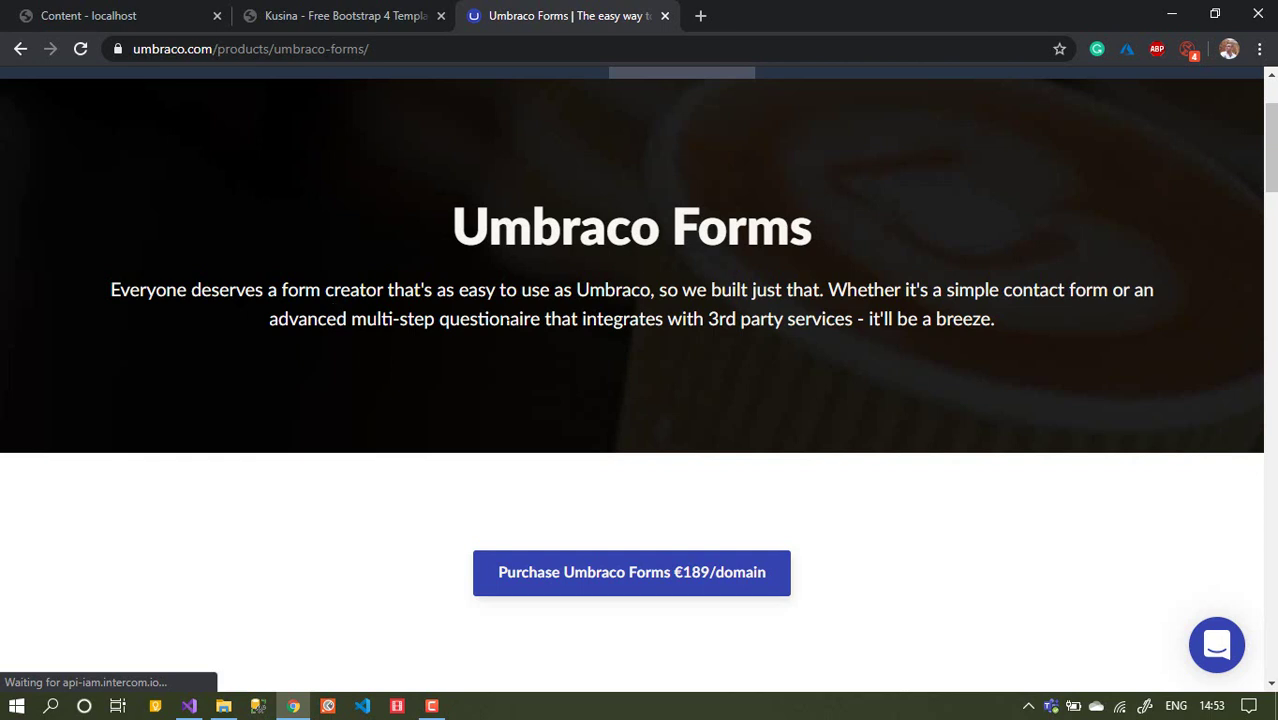
pyautogui.moveTo(459, 318); pyautogui.dragTo(355, 319)
pyautogui.moveTo(459, 318); pyautogui.dragTo(907, 320)
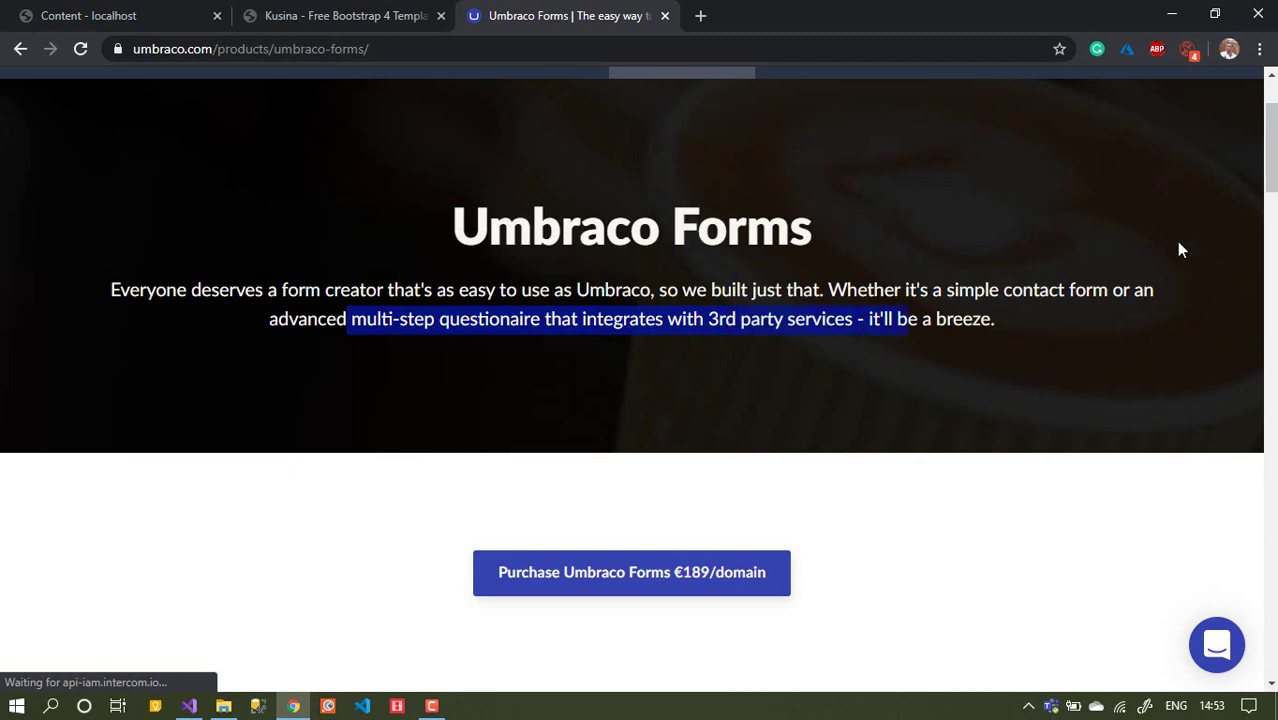
pyautogui.moveTo(1262, 152); pyautogui.dragTo(1262, 236)
pyautogui.moveTo(836, 197); pyautogui.dragTo(1135, 211)
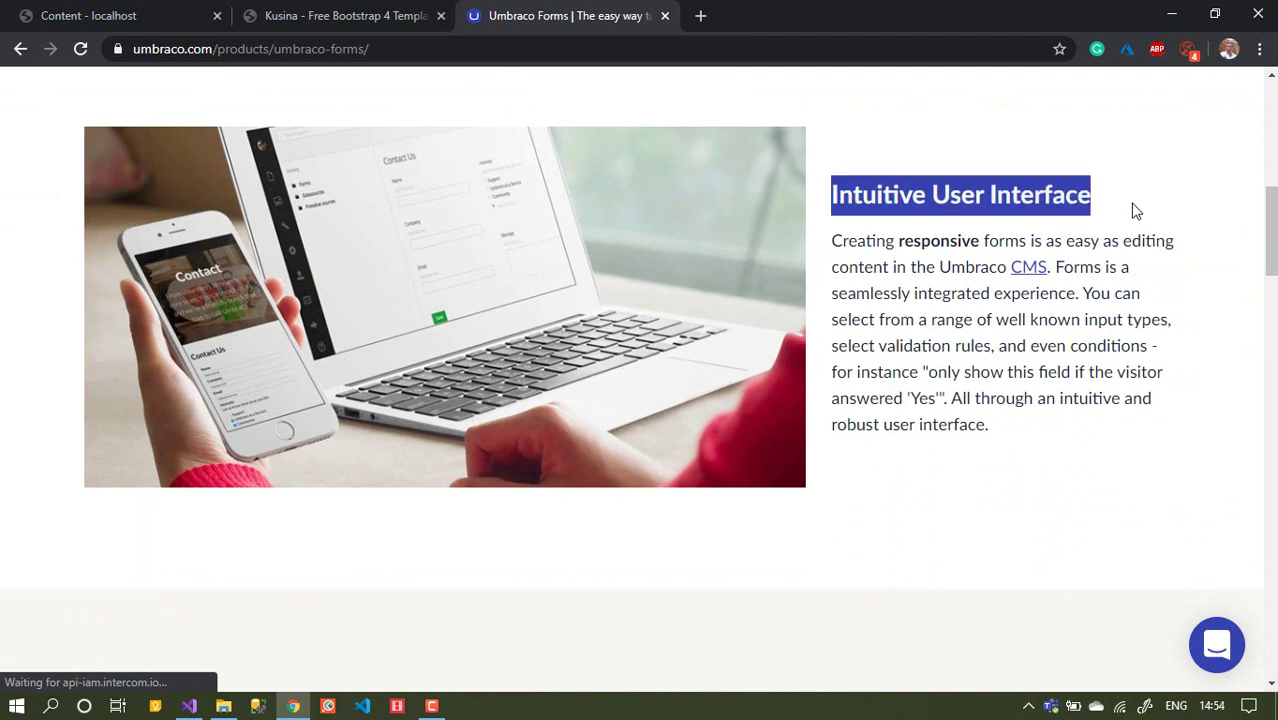
pyautogui.moveTo(866, 241); pyautogui.dragTo(1172, 322)
pyautogui.click(1240, 242)
# Scroll through the workflows, reporting and purchase sections of the Umbraco Forms page.
pyautogui.moveTo(1272, 234); pyautogui.dragTo(1272, 318)
pyautogui.moveTo(97, 228); pyautogui.dragTo(336, 300)
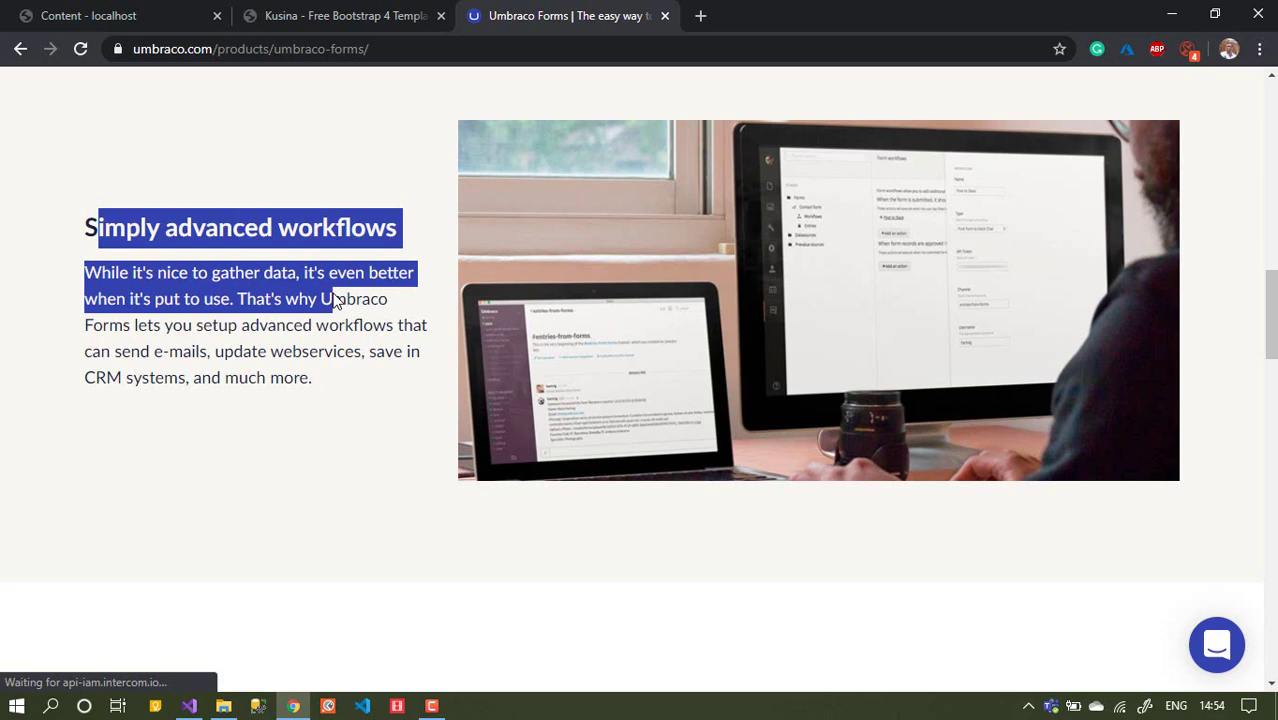
pyautogui.click(332, 304)
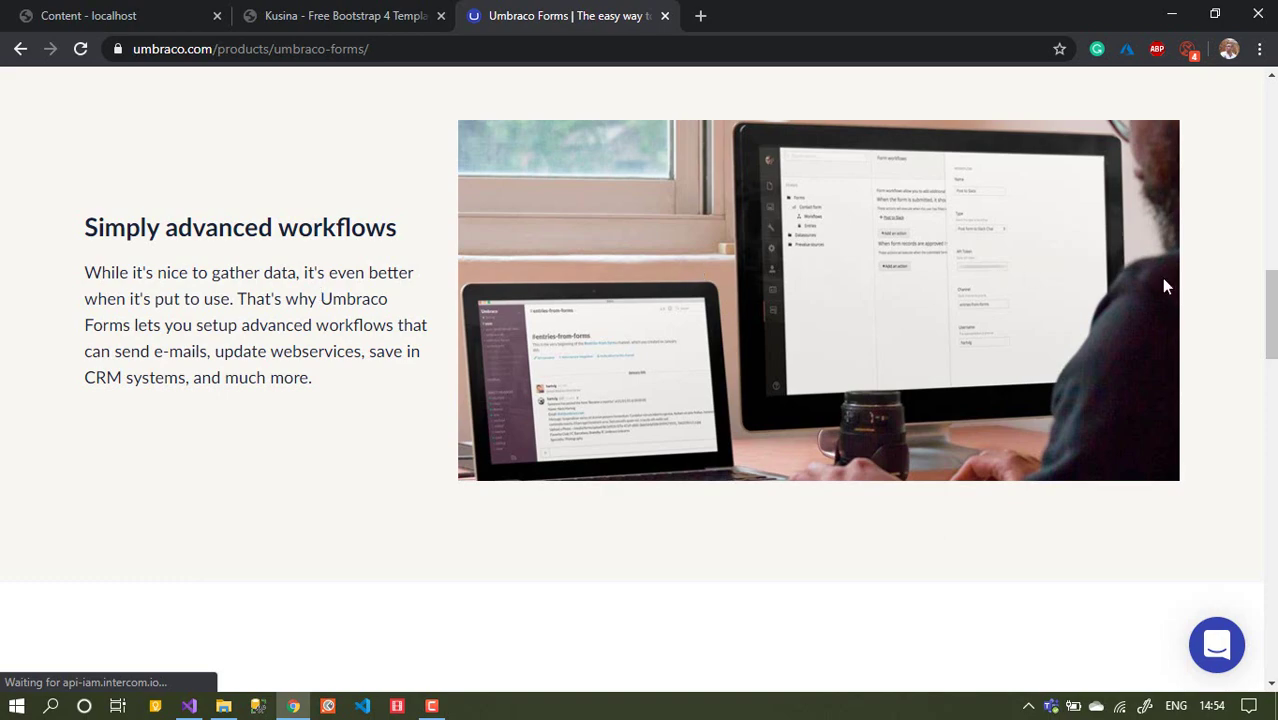
pyautogui.moveTo(1270, 312); pyautogui.dragTo(1270, 400)
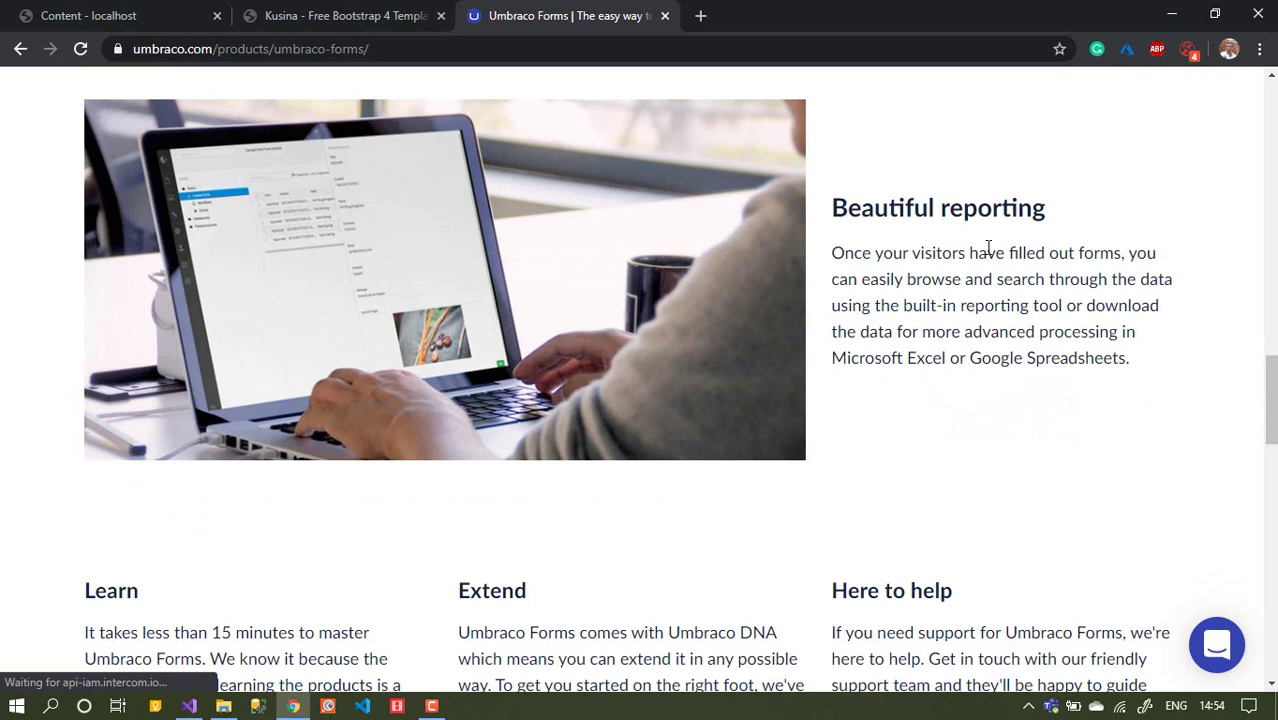
pyautogui.moveTo(848, 207); pyautogui.dragTo(1138, 332)
pyautogui.click(1030, 333)
pyautogui.moveTo(1270, 392); pyautogui.dragTo(1271, 165)
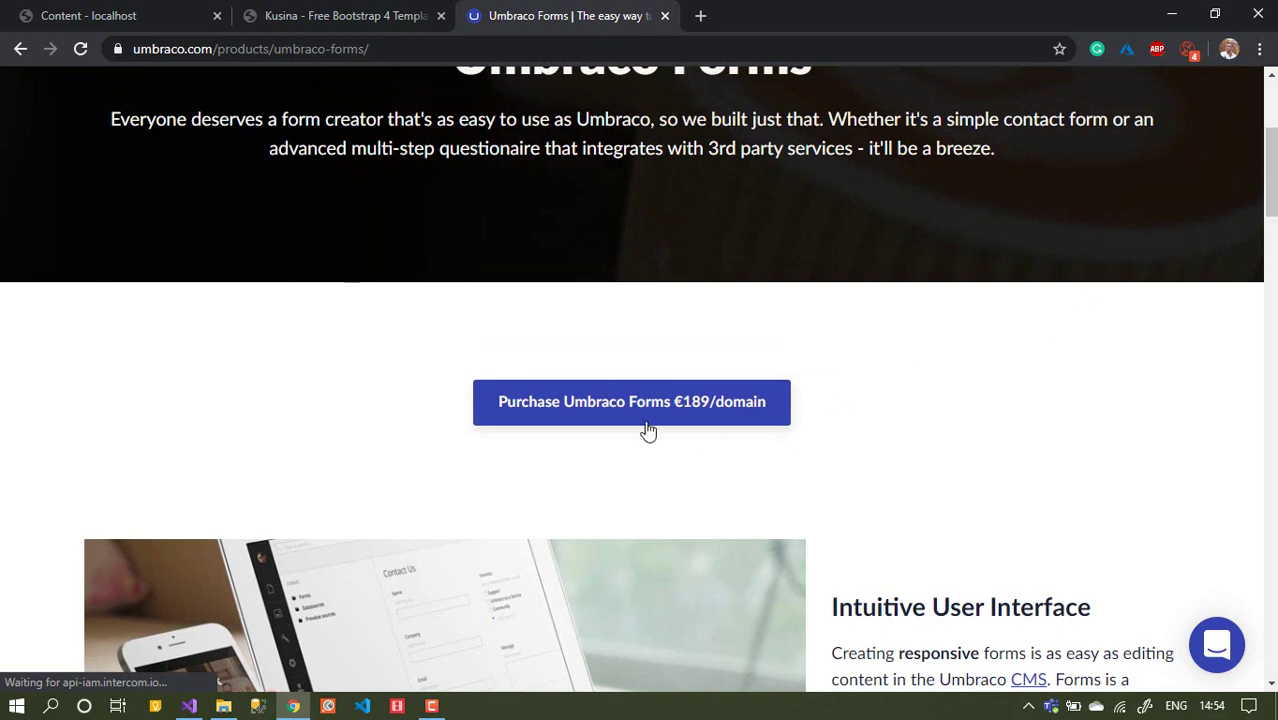
pyautogui.moveTo(473, 400); pyautogui.dragTo(898, 400)
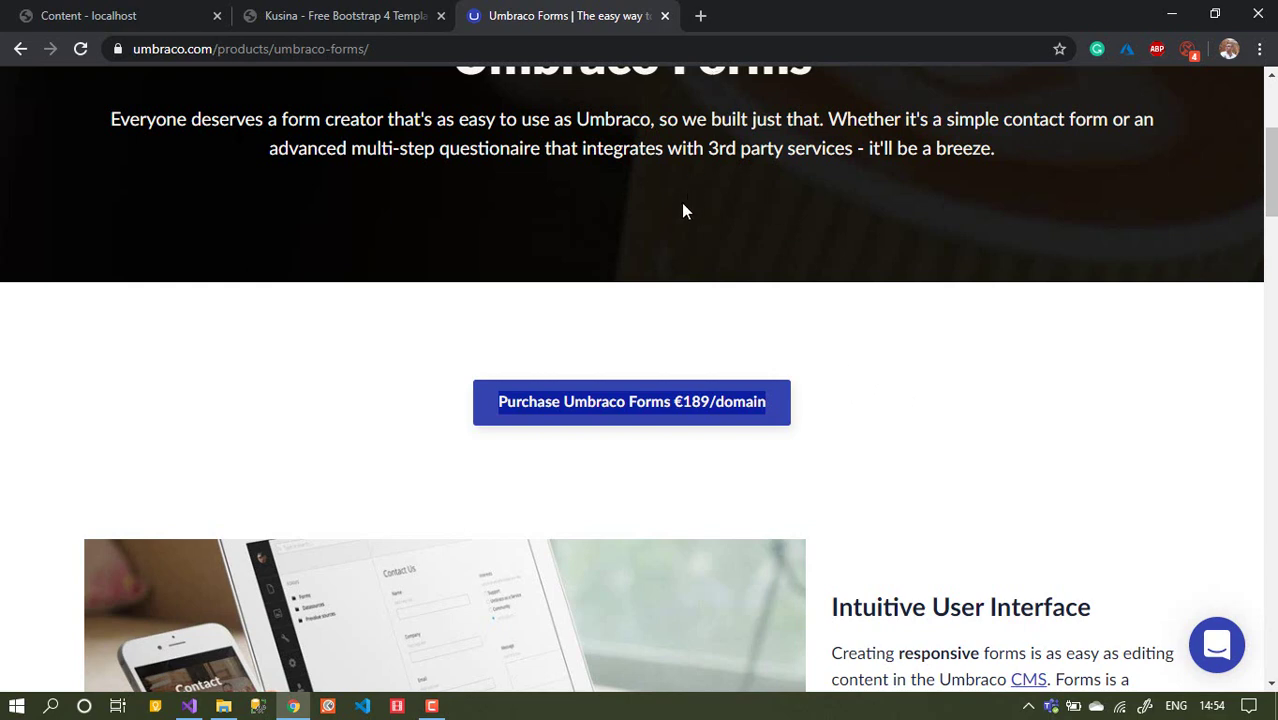
pyautogui.click(873, 380)
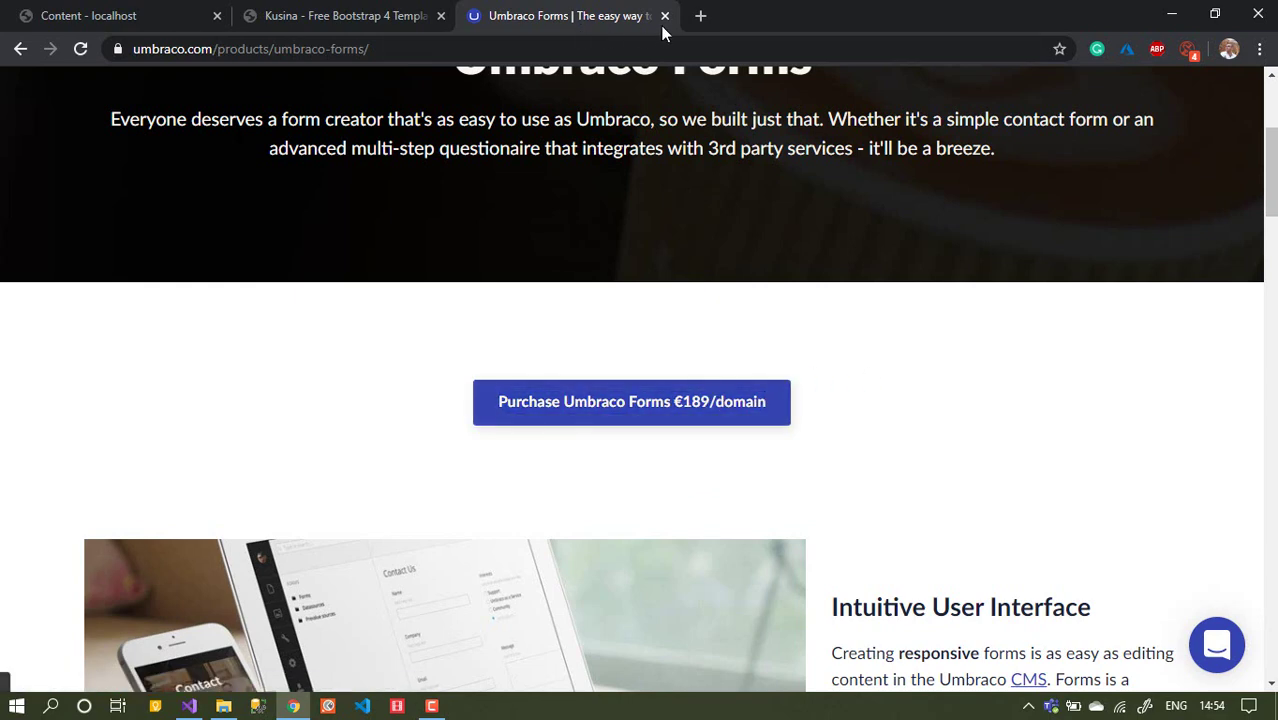
# Close the Umbraco Forms page and go to the Kusina contact page's message form.
pyautogui.click(665, 16)
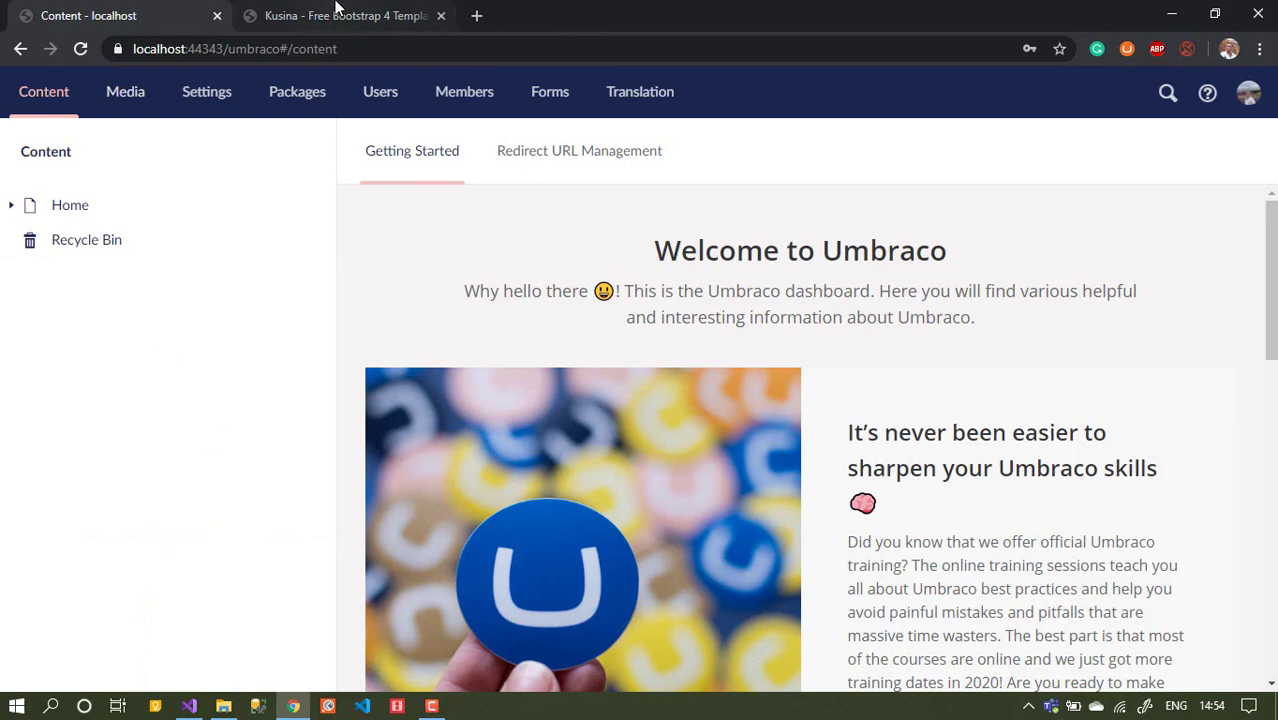
pyautogui.click(337, 16)
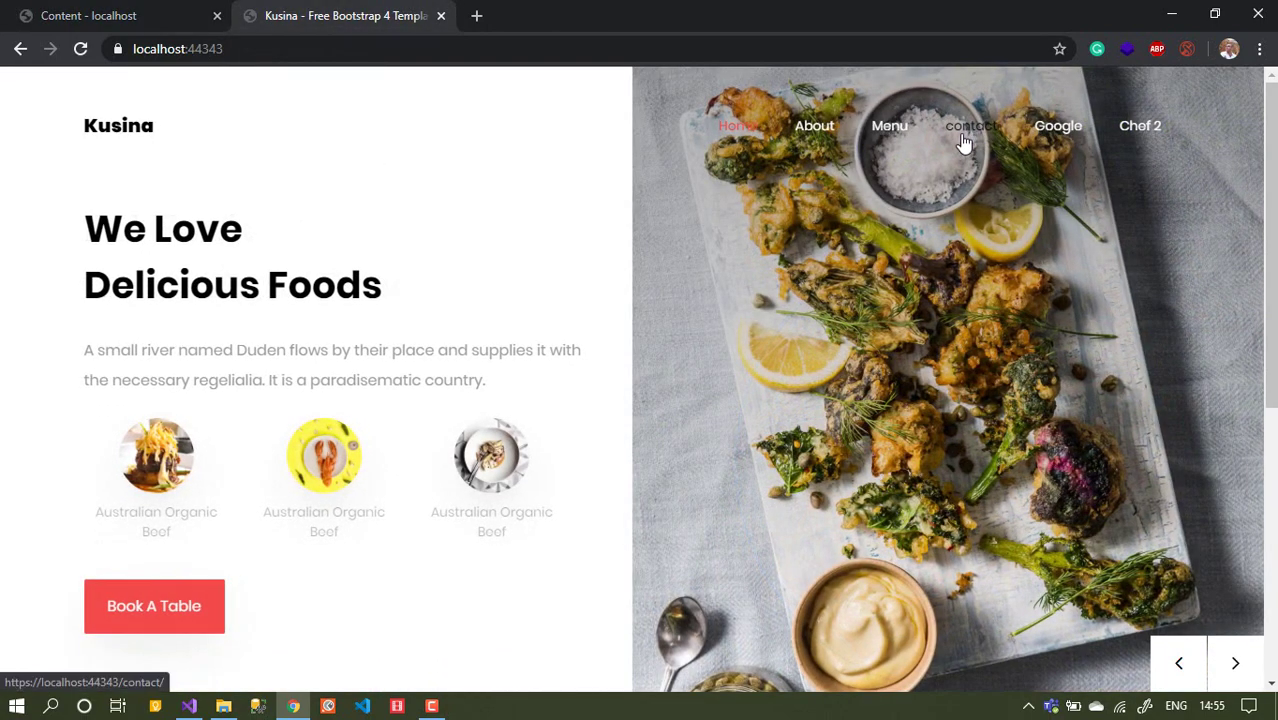
pyautogui.click(962, 140)
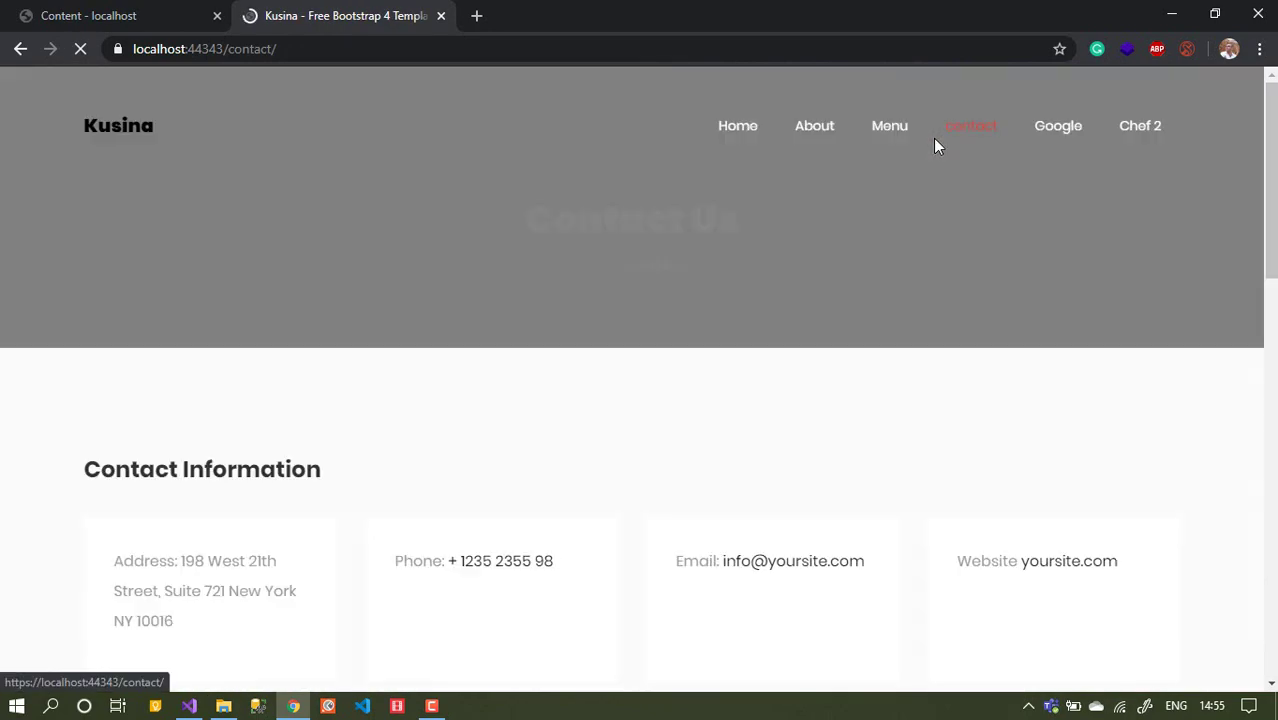
pyautogui.moveTo(1270, 130); pyautogui.dragTo(1270, 366)
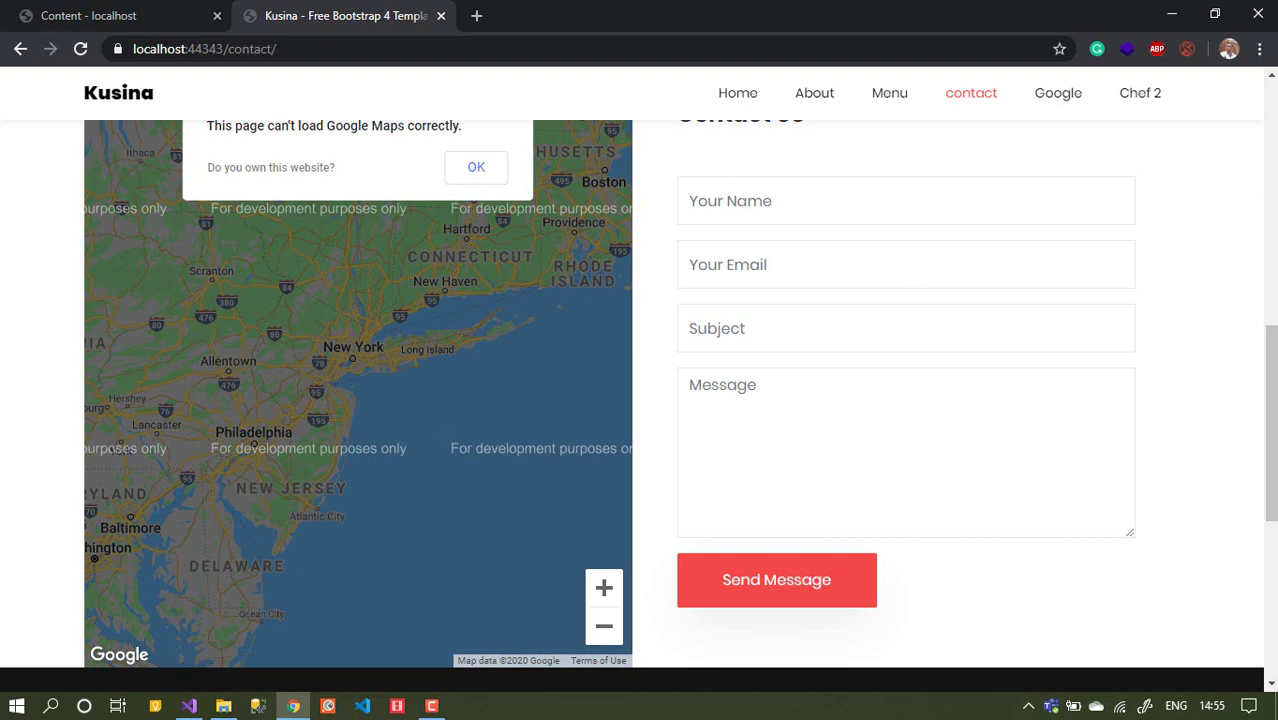
# Open the Forms section of the back-office and install Umbraco Forms.
pyautogui.click(94, 17)
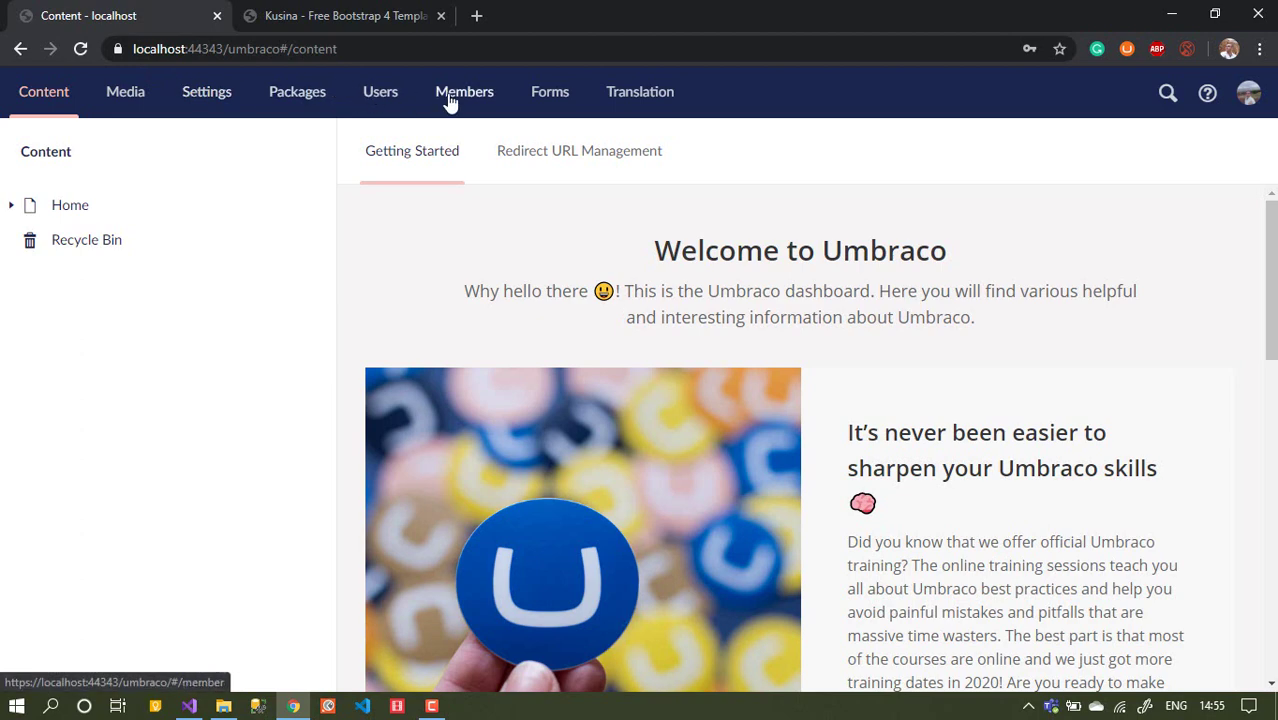
pyautogui.click(539, 100)
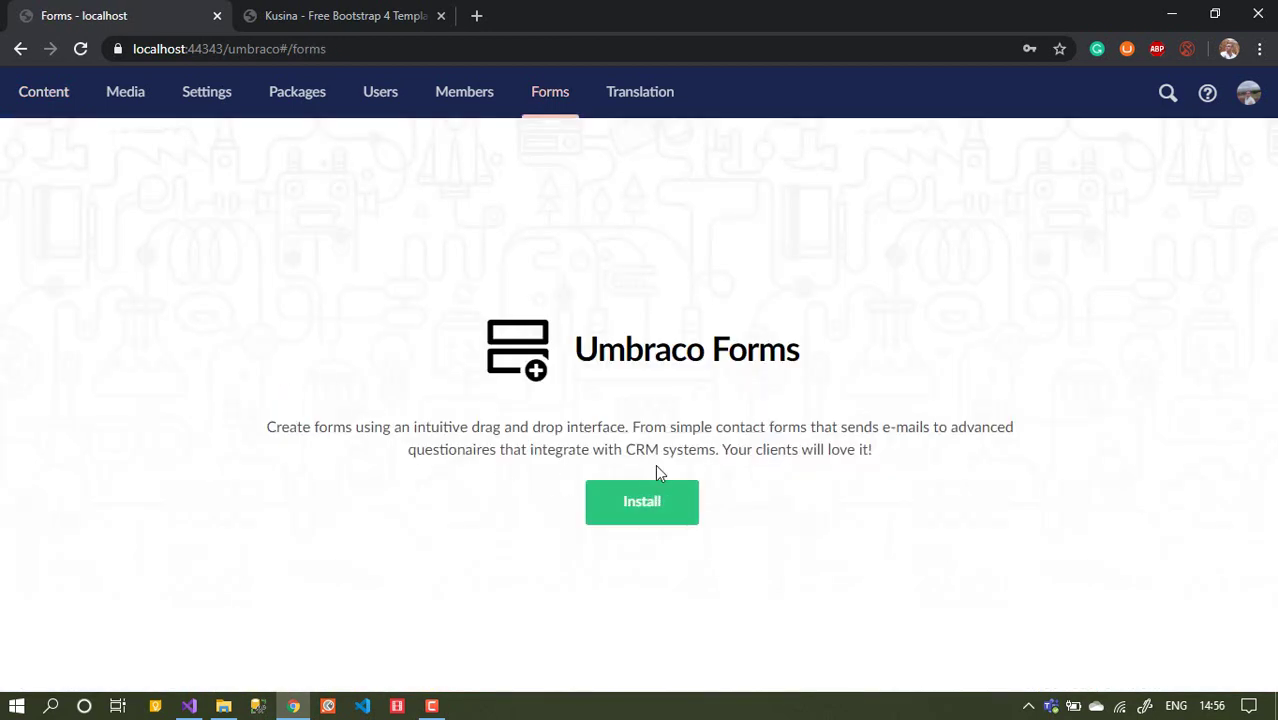
pyautogui.click(632, 514)
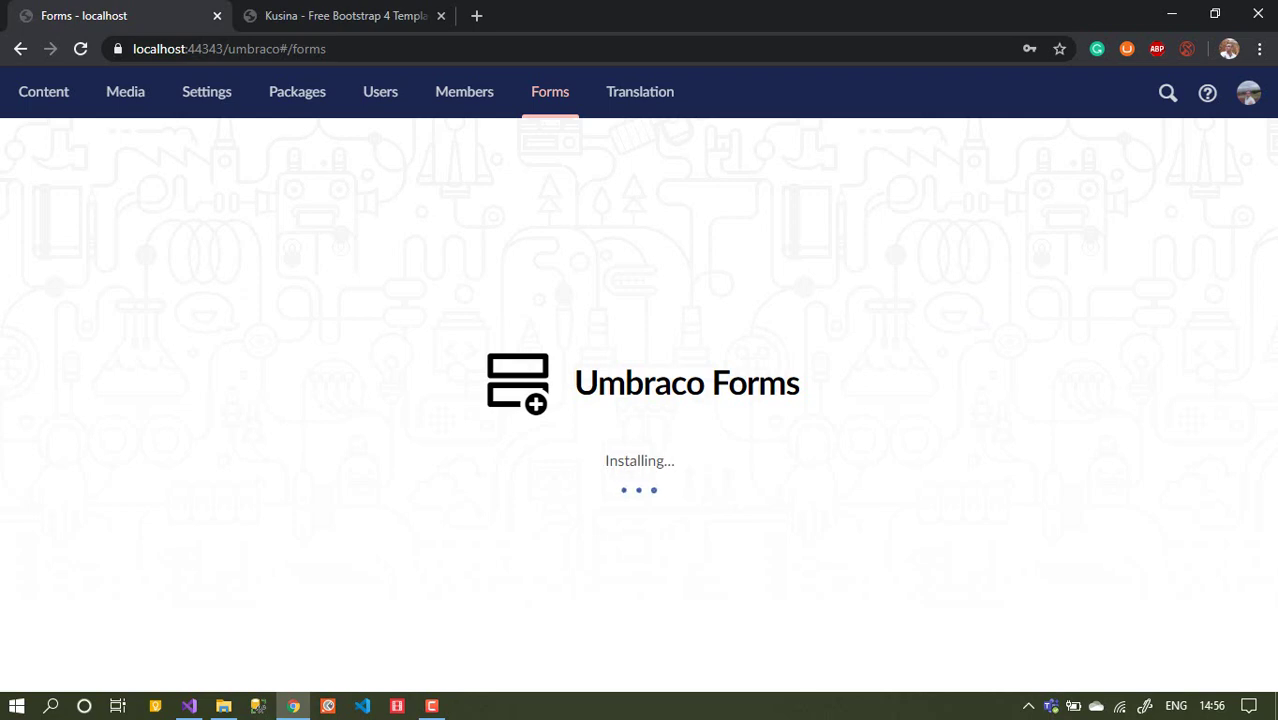
pyautogui.moveTo(686, 366); pyautogui.dragTo(975, 370)
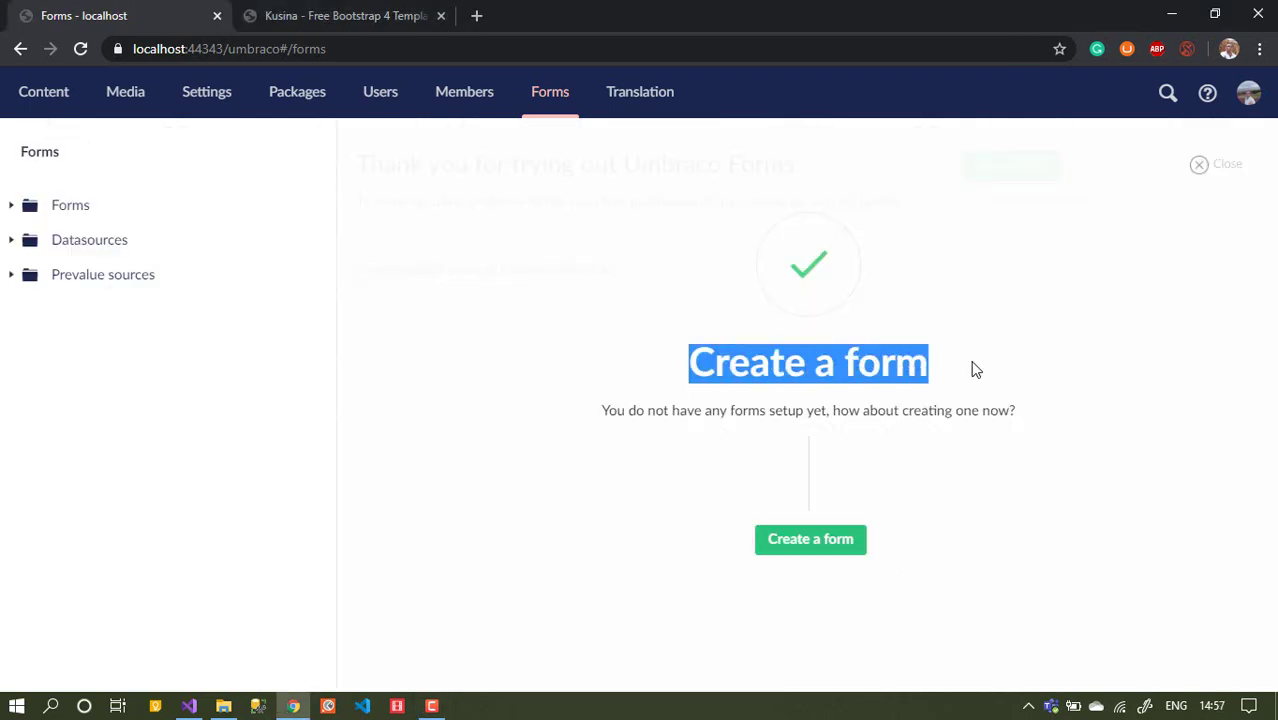
# Dismiss the Create a form welcome, then open Create on the Forms node to list templates.
pyautogui.click(914, 358)
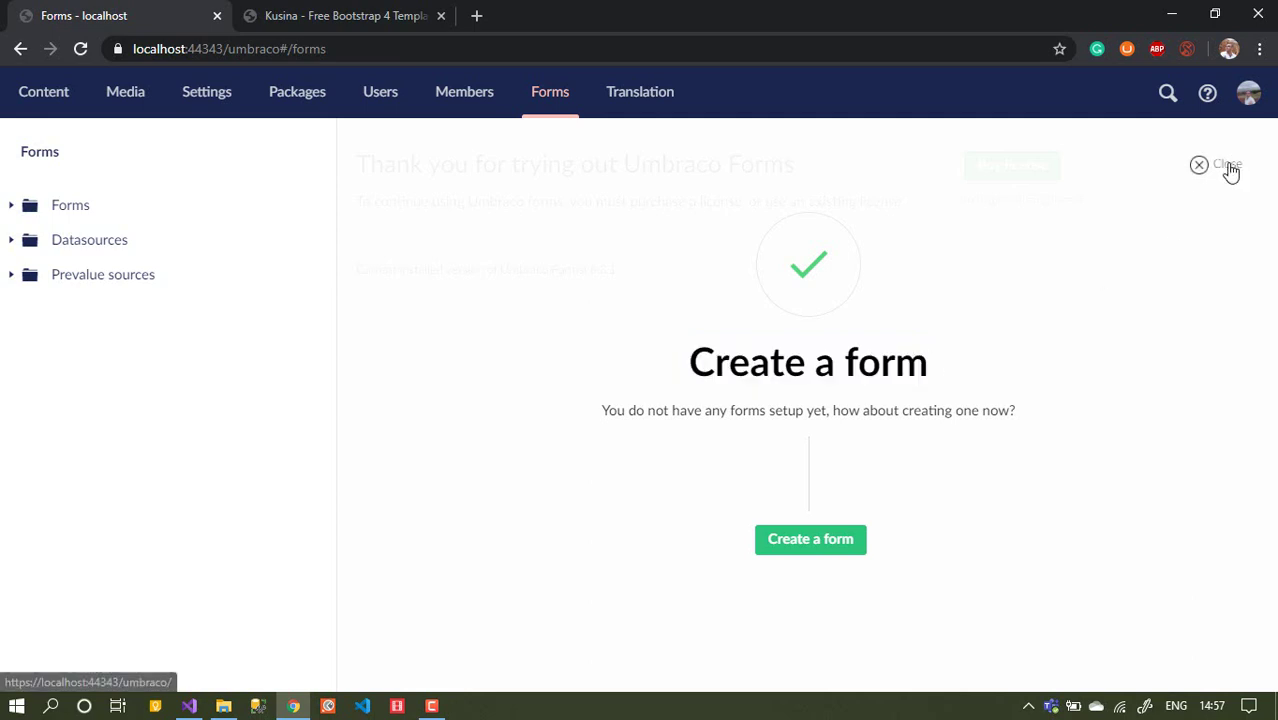
pyautogui.click(1230, 170)
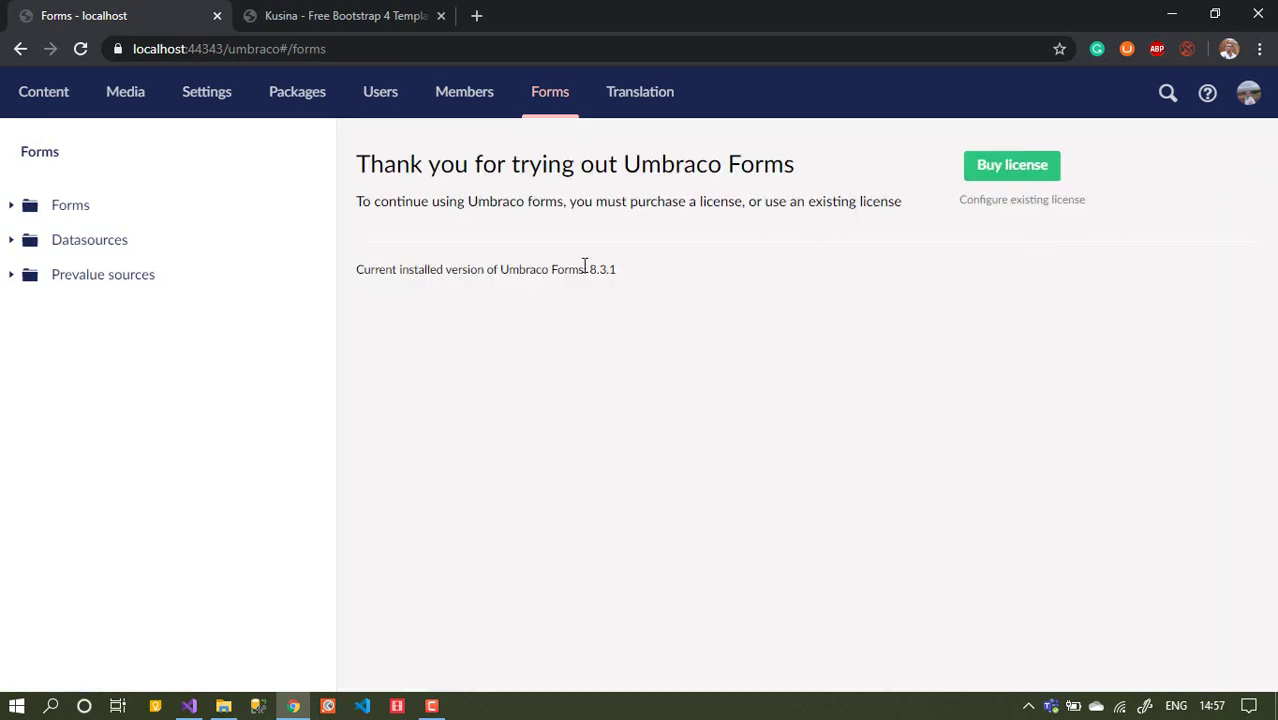
pyautogui.moveTo(371, 269); pyautogui.dragTo(652, 269)
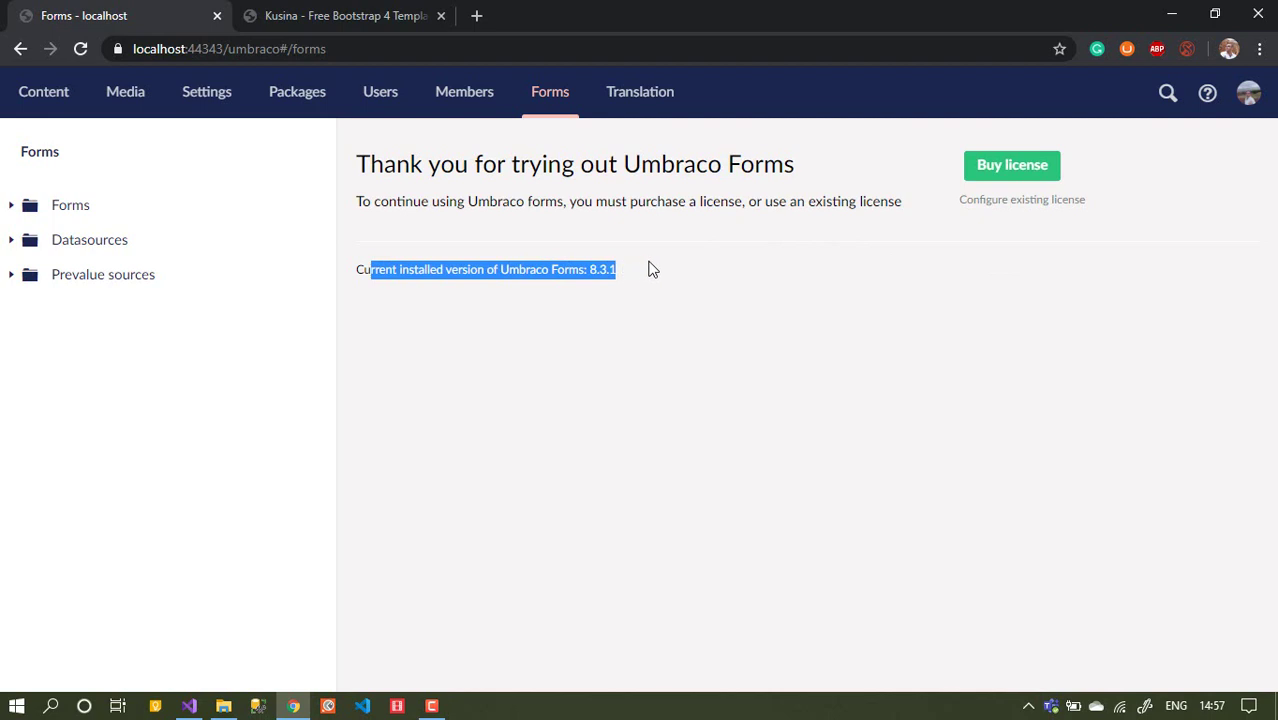
pyautogui.click(11, 209)
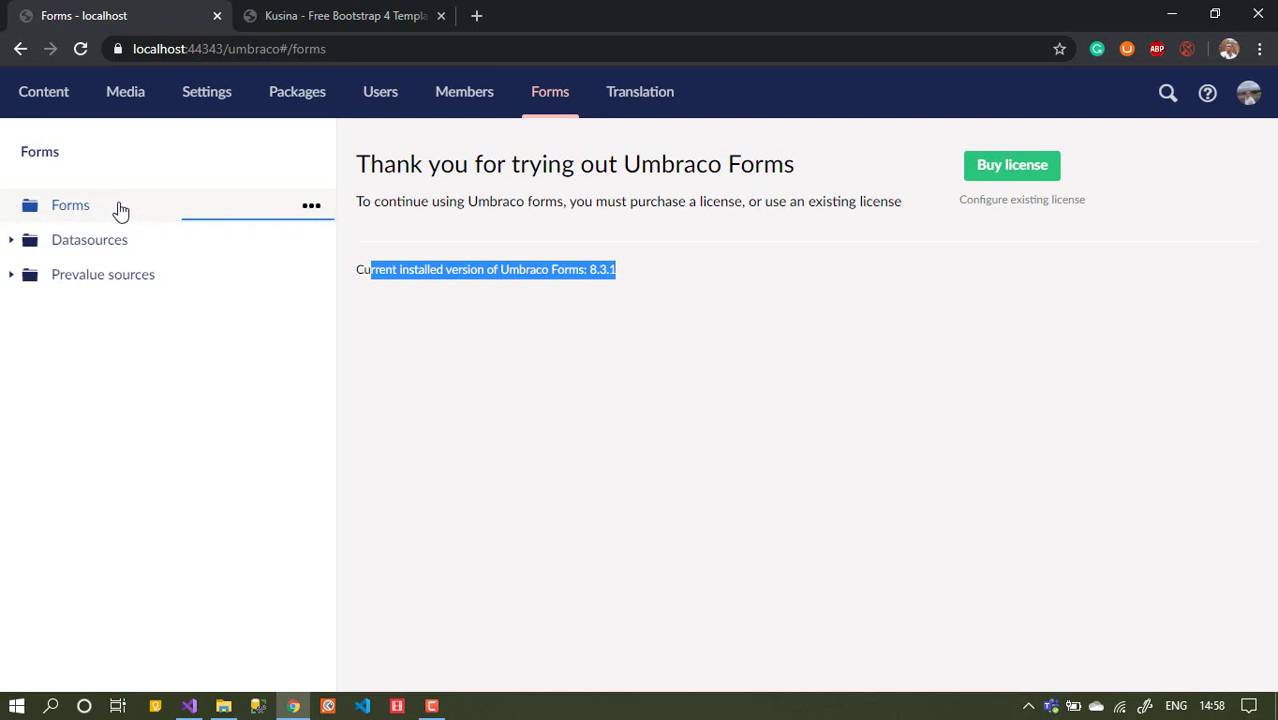
pyautogui.click(311, 207)
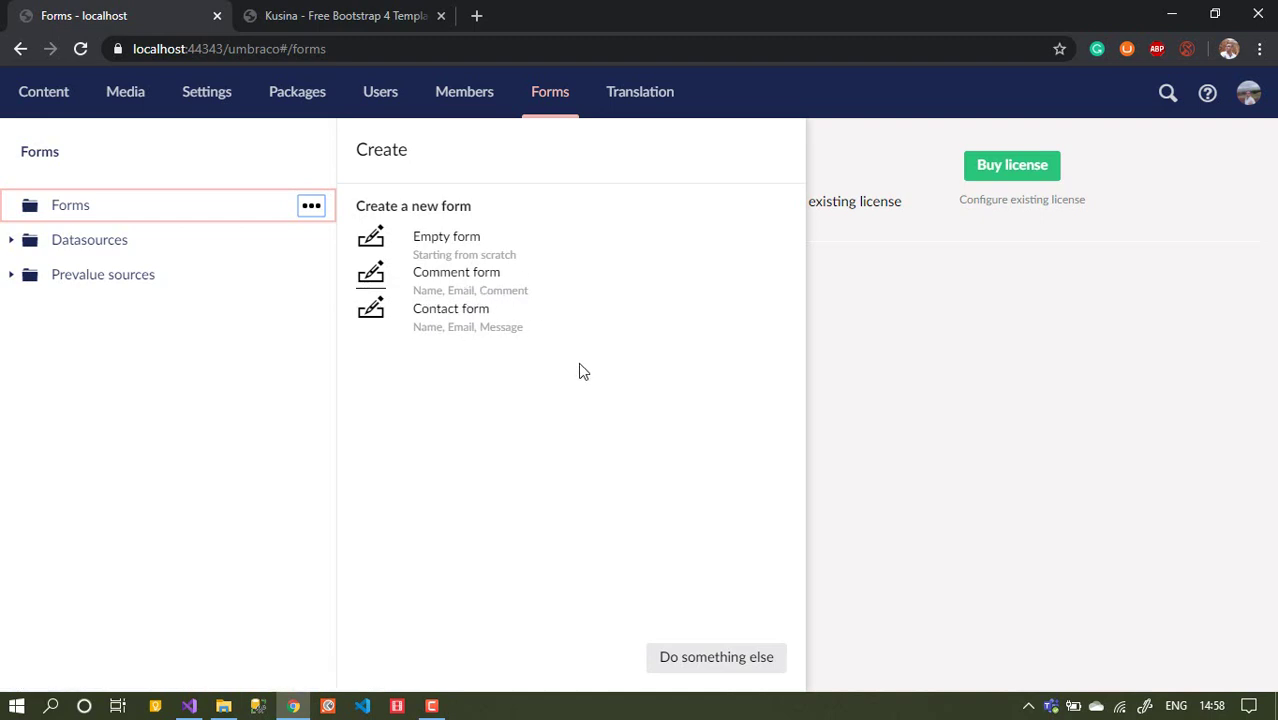
# Build a form from the Contact form template, review its fields and save it.
pyautogui.click(452, 318)
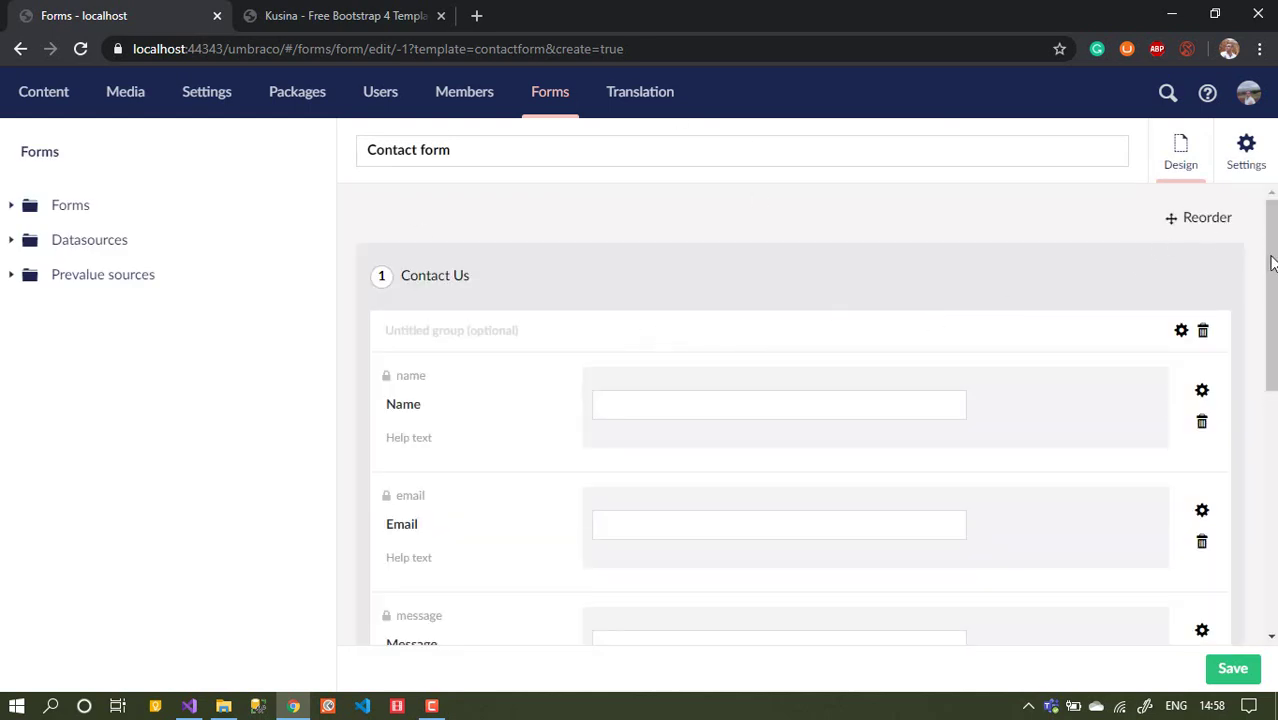
pyautogui.moveTo(1270, 268); pyautogui.dragTo(1270, 305)
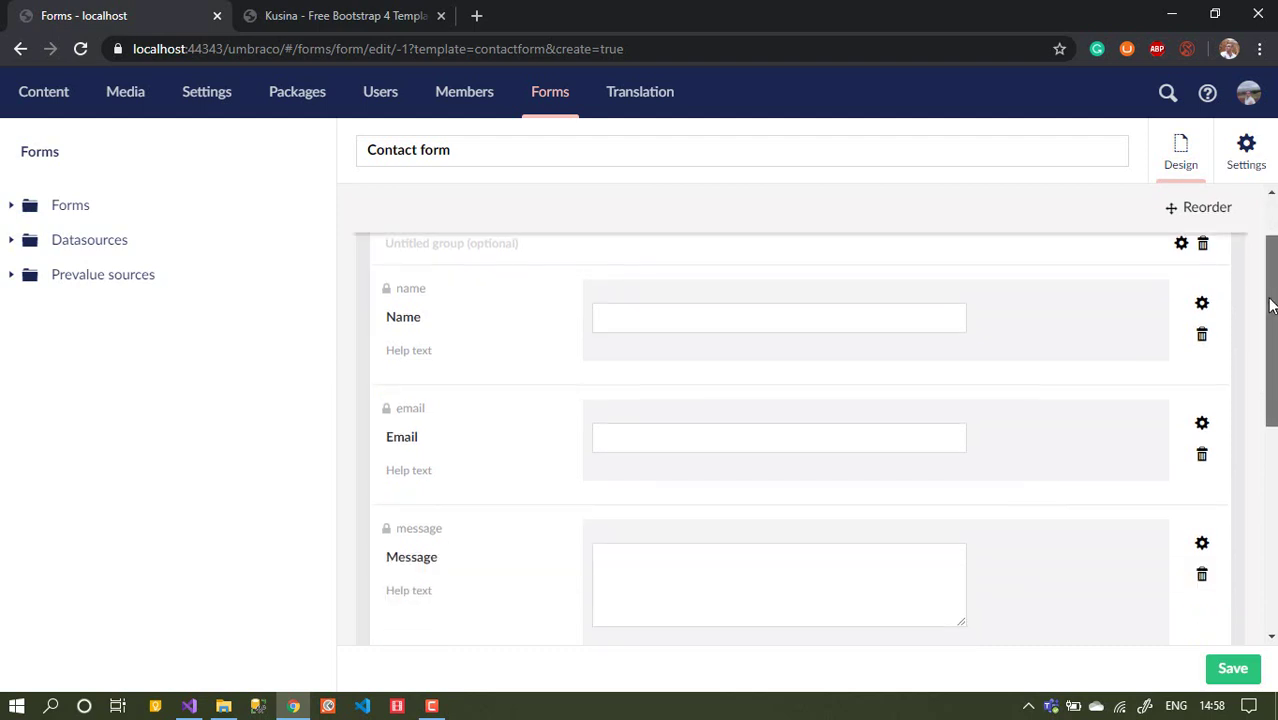
pyautogui.moveTo(1270, 317); pyautogui.dragTo(1270, 215)
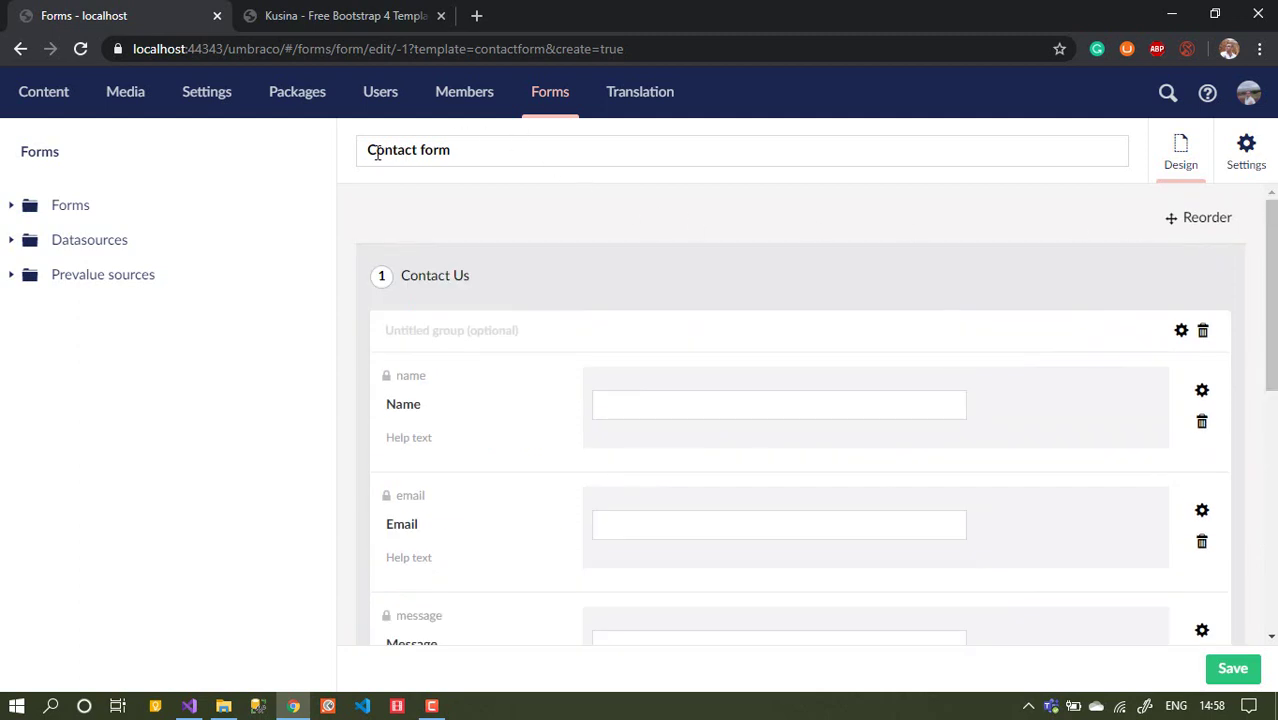
pyautogui.moveTo(379, 155); pyautogui.dragTo(539, 154)
pyautogui.moveTo(1266, 240); pyautogui.dragTo(1270, 274)
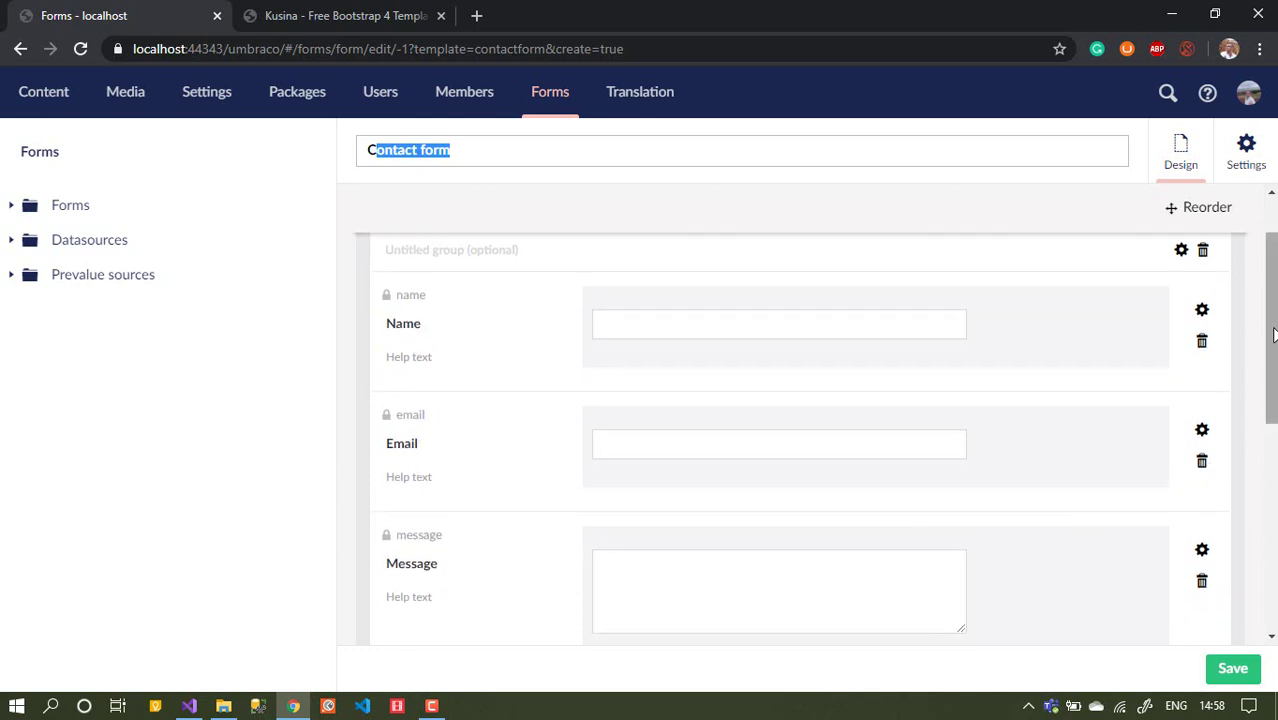
pyautogui.scroll(-3, 1272, 420)
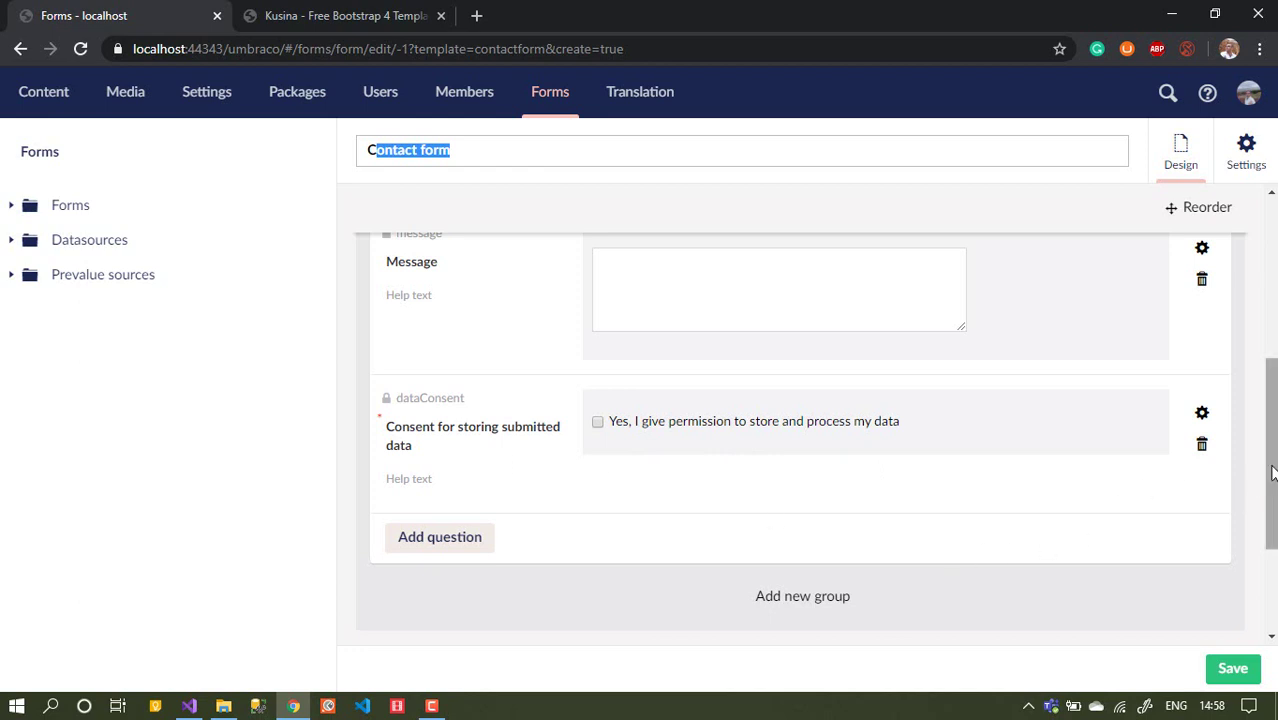
pyautogui.click(1230, 672)
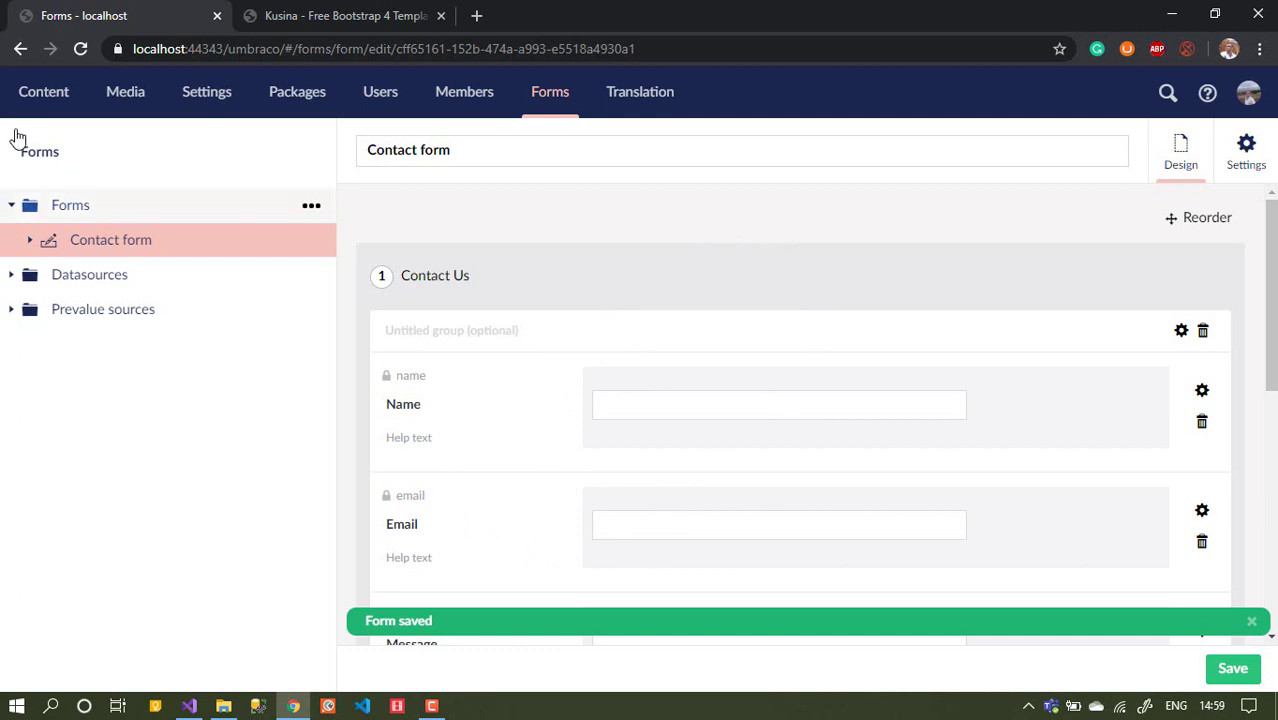
# Open the contact node from the Content tree, check the live contact page, then return to editing.
pyautogui.click(42, 100)
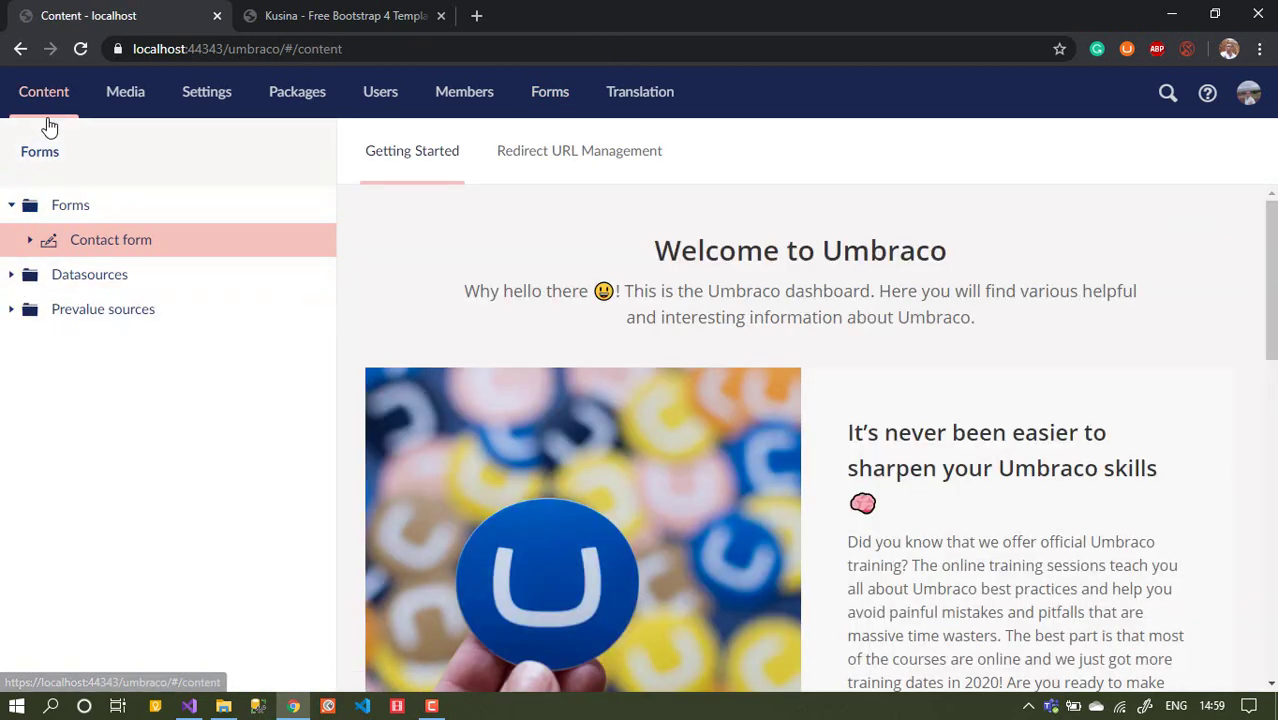
pyautogui.click(11, 207)
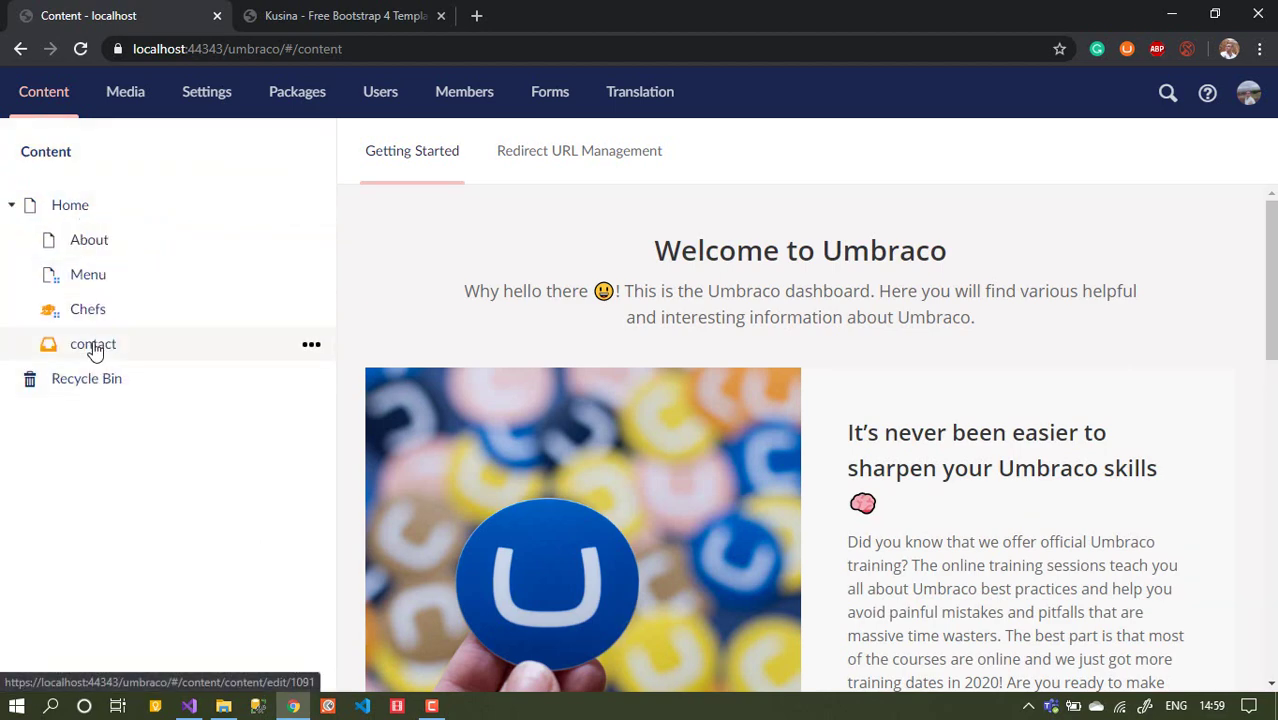
pyautogui.click(93, 345)
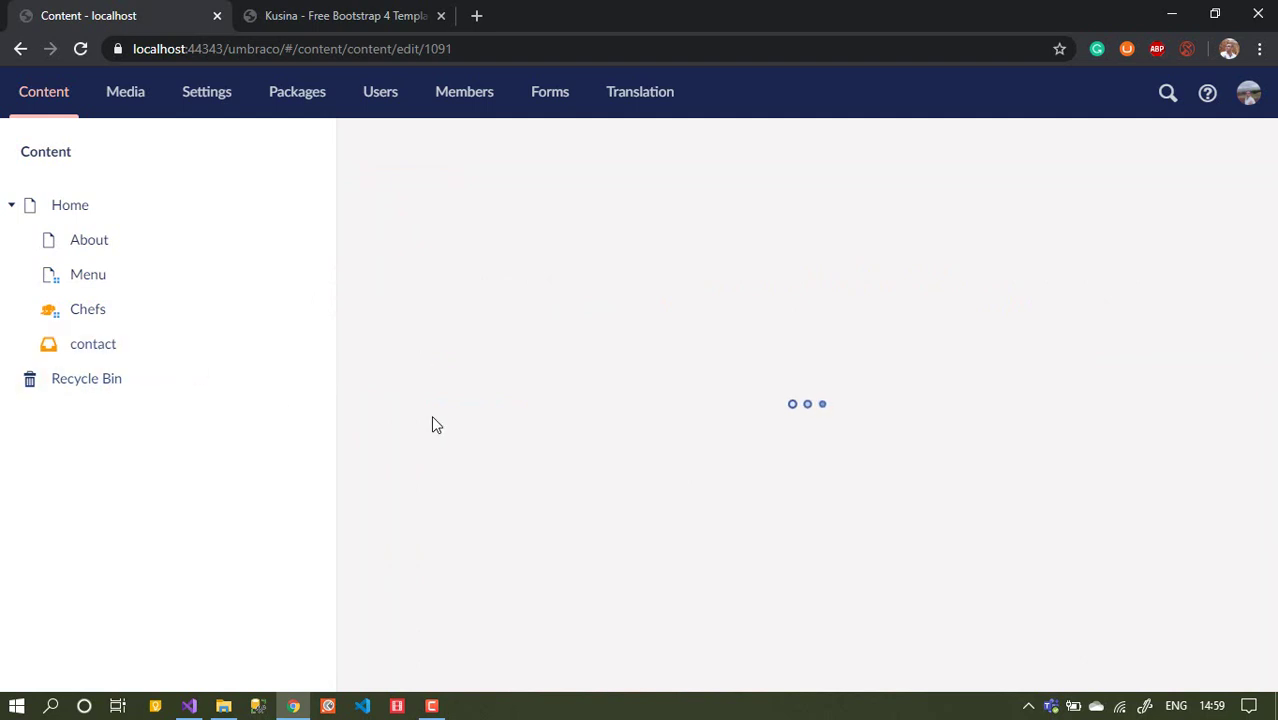
pyautogui.click(350, 15)
pyautogui.moveTo(1272, 443); pyautogui.dragTo(1272, 388)
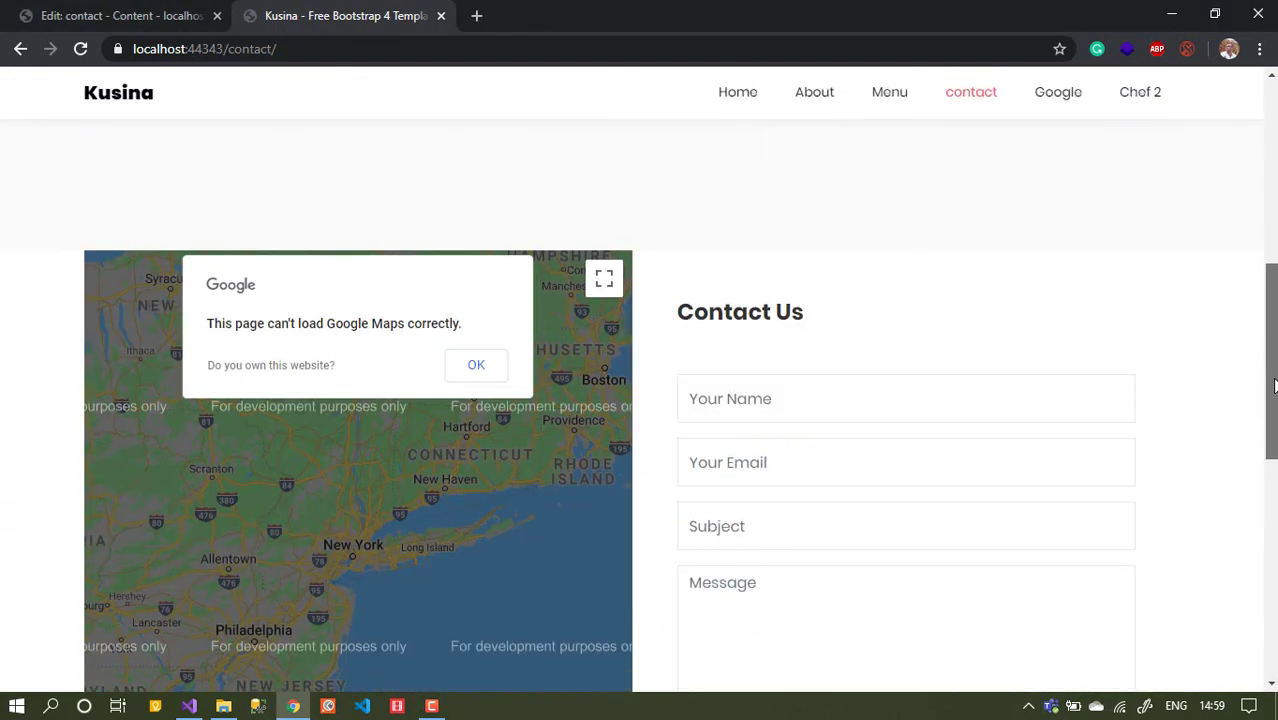
pyautogui.click(51, 14)
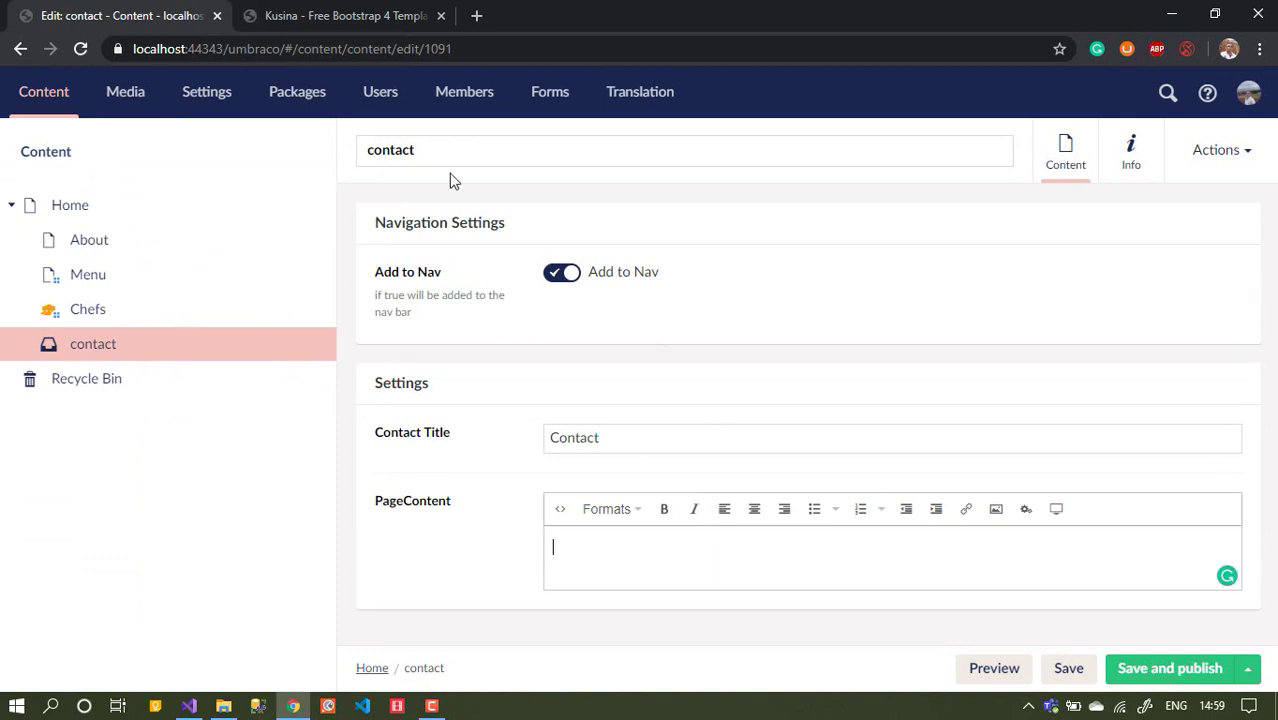
# Choose the Insert Form with Theme macro with Contact form and the bootstrap3-horizontal theme.
pyautogui.click(391, 18)
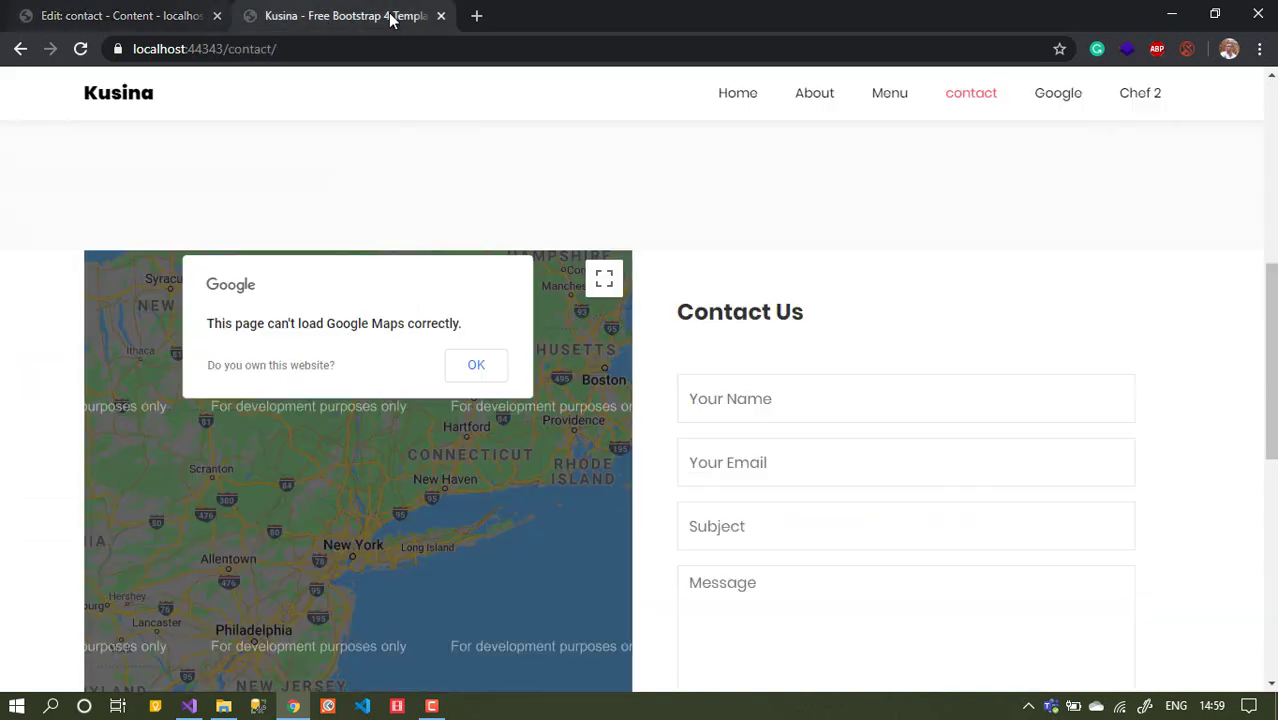
pyautogui.click(94, 20)
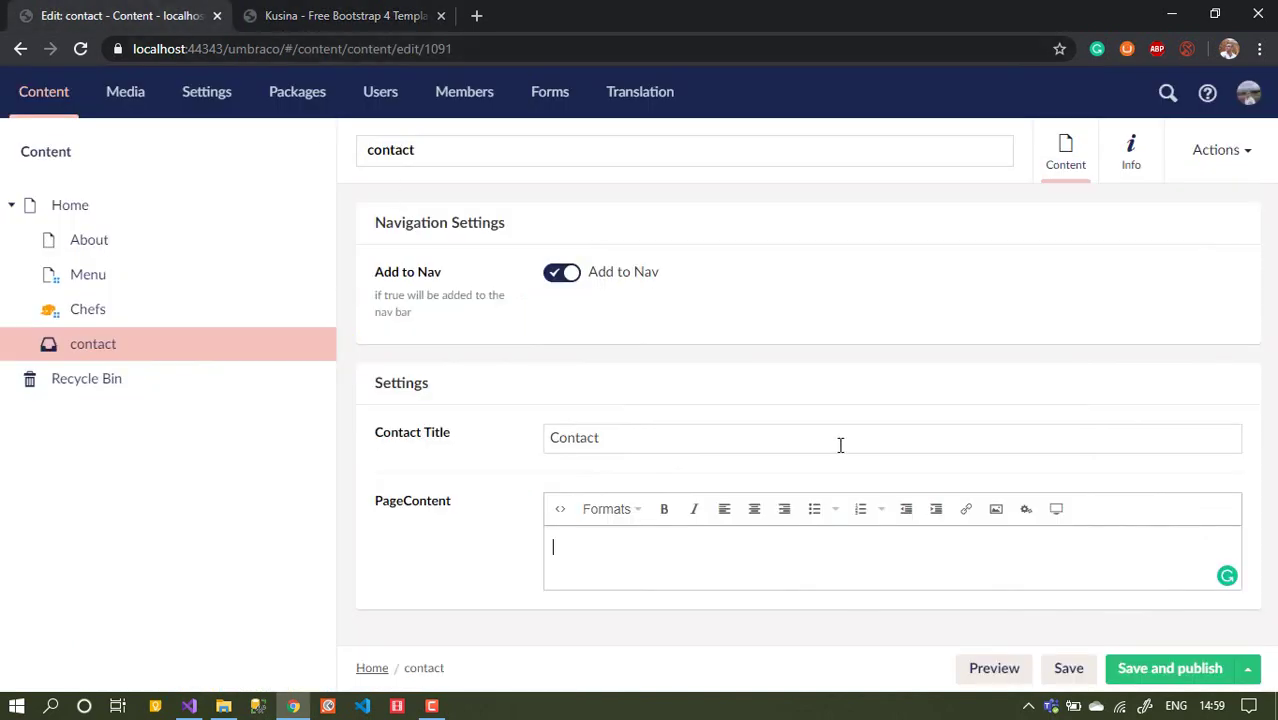
pyautogui.click(1025, 512)
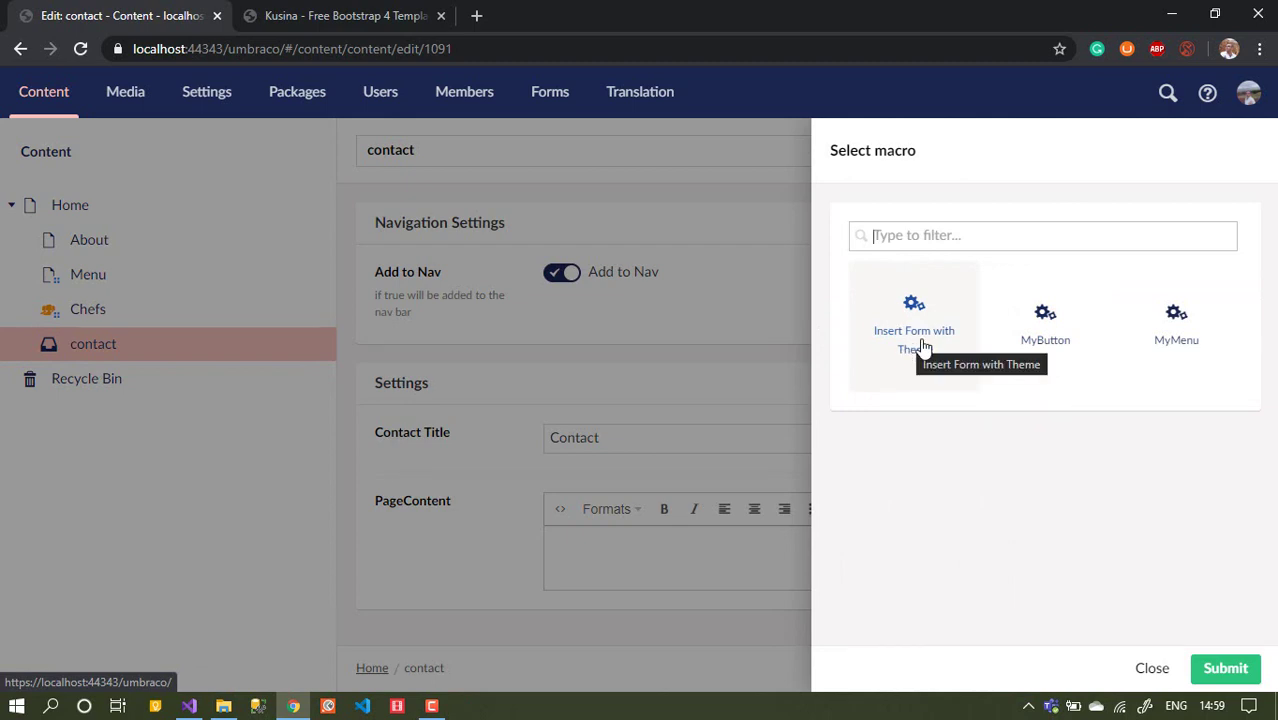
pyautogui.click(908, 340)
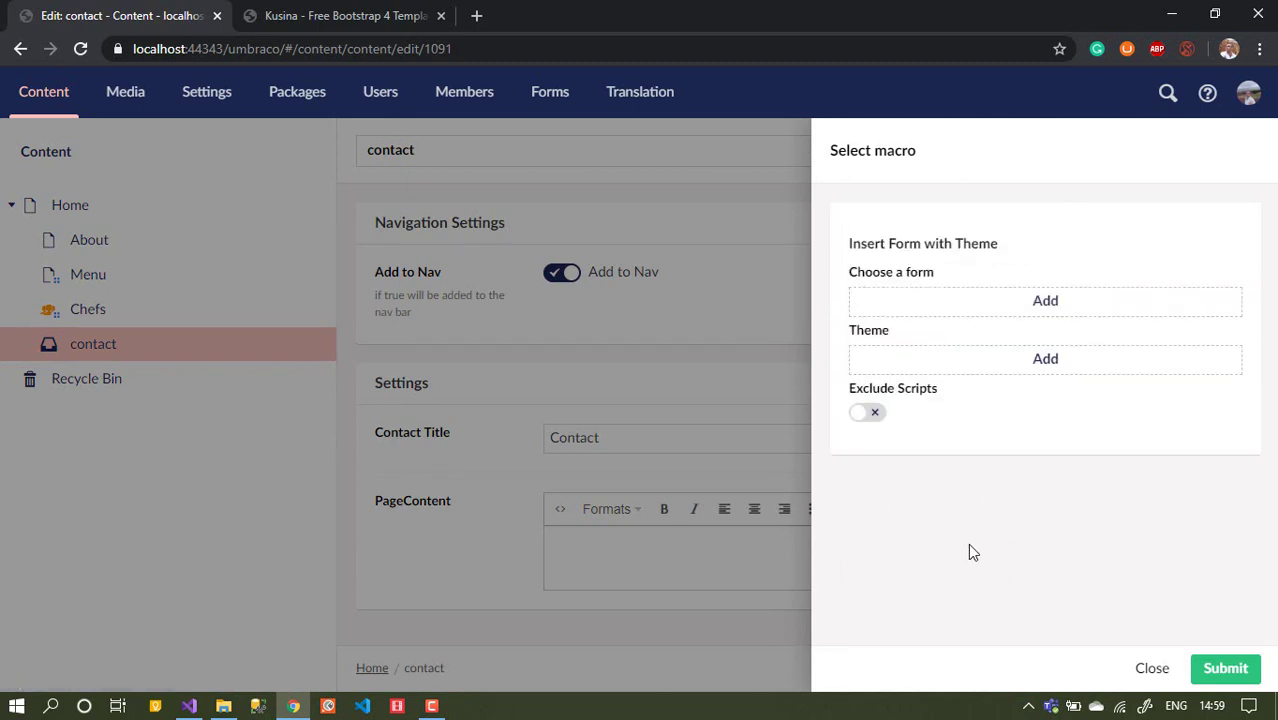
pyautogui.click(1046, 301)
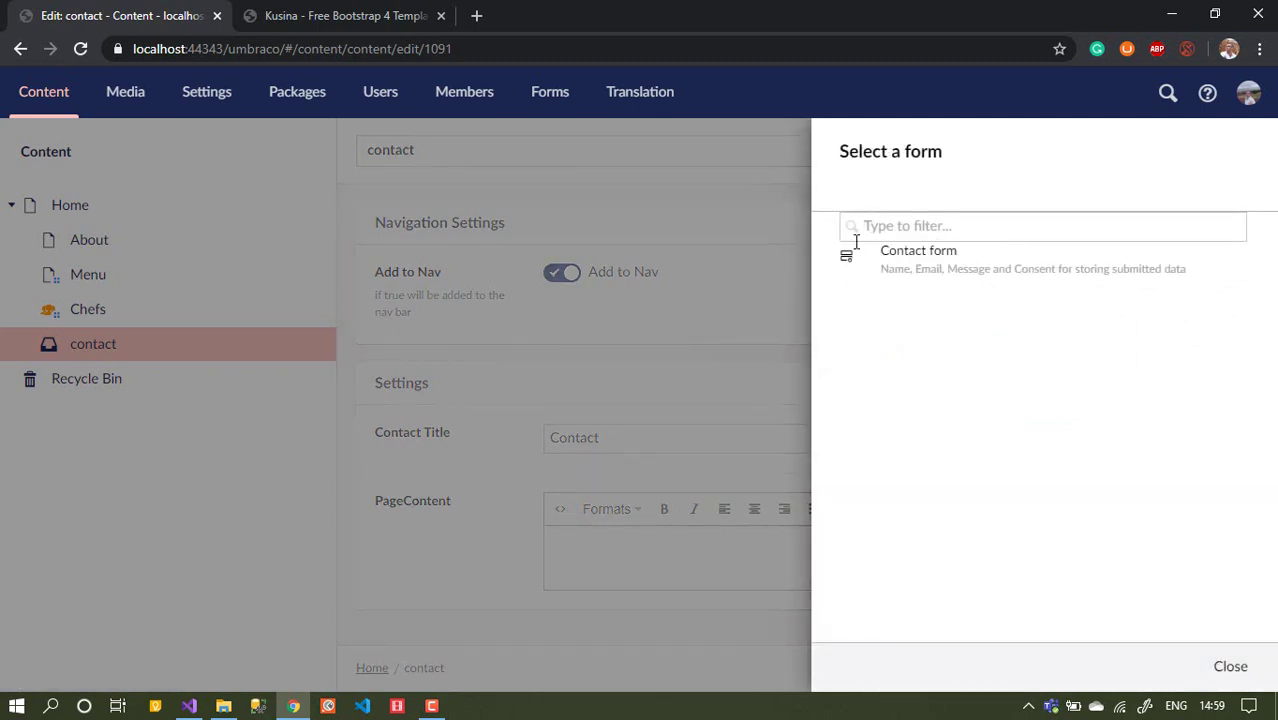
pyautogui.click(926, 270)
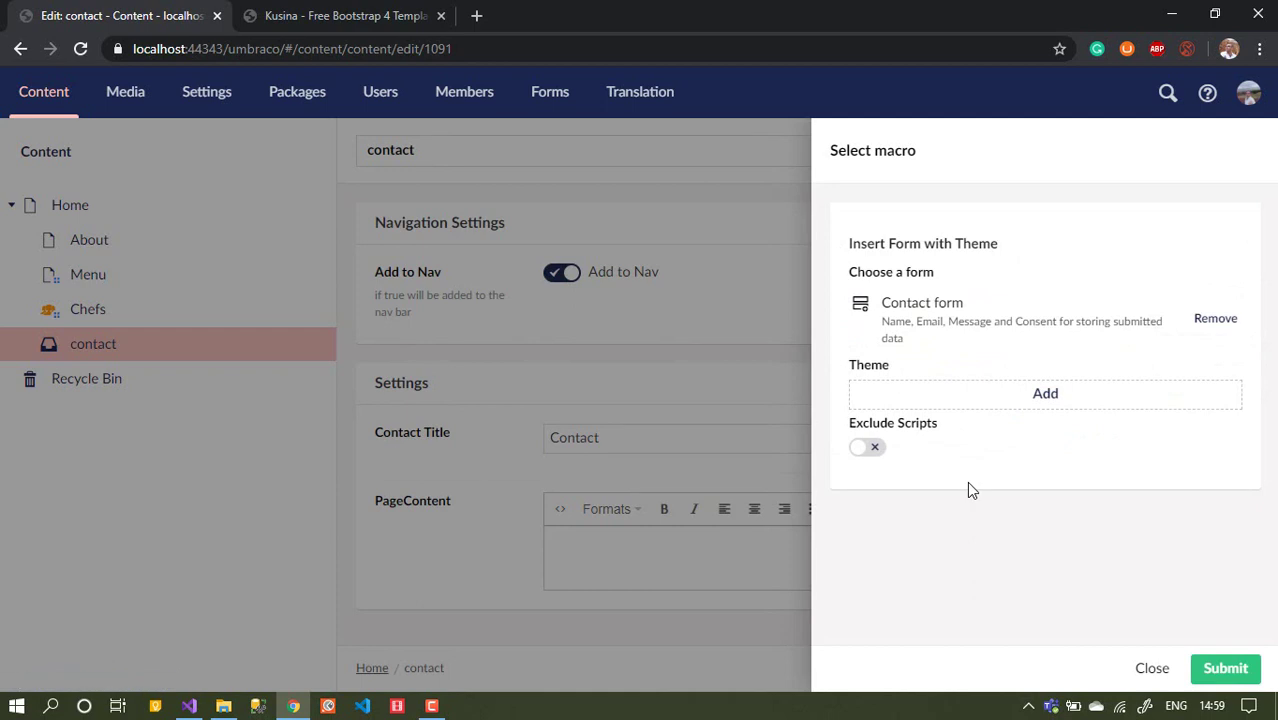
pyautogui.click(1052, 398)
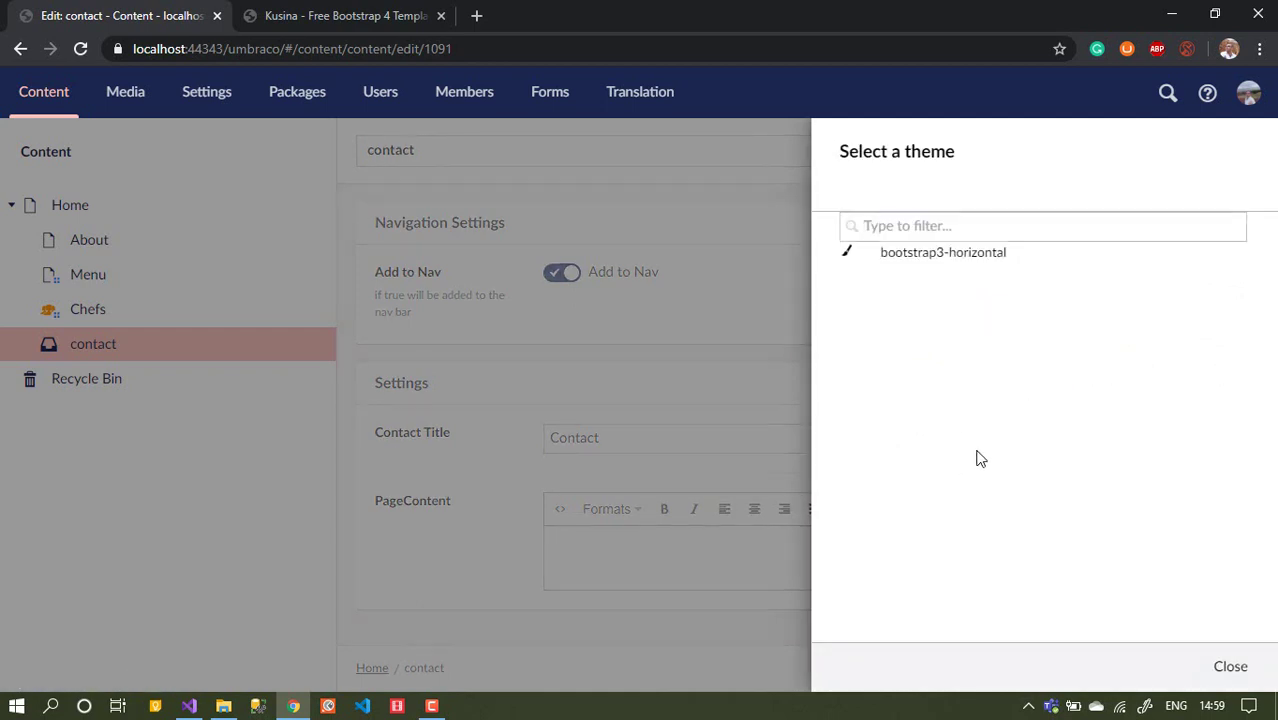
pyautogui.click(945, 253)
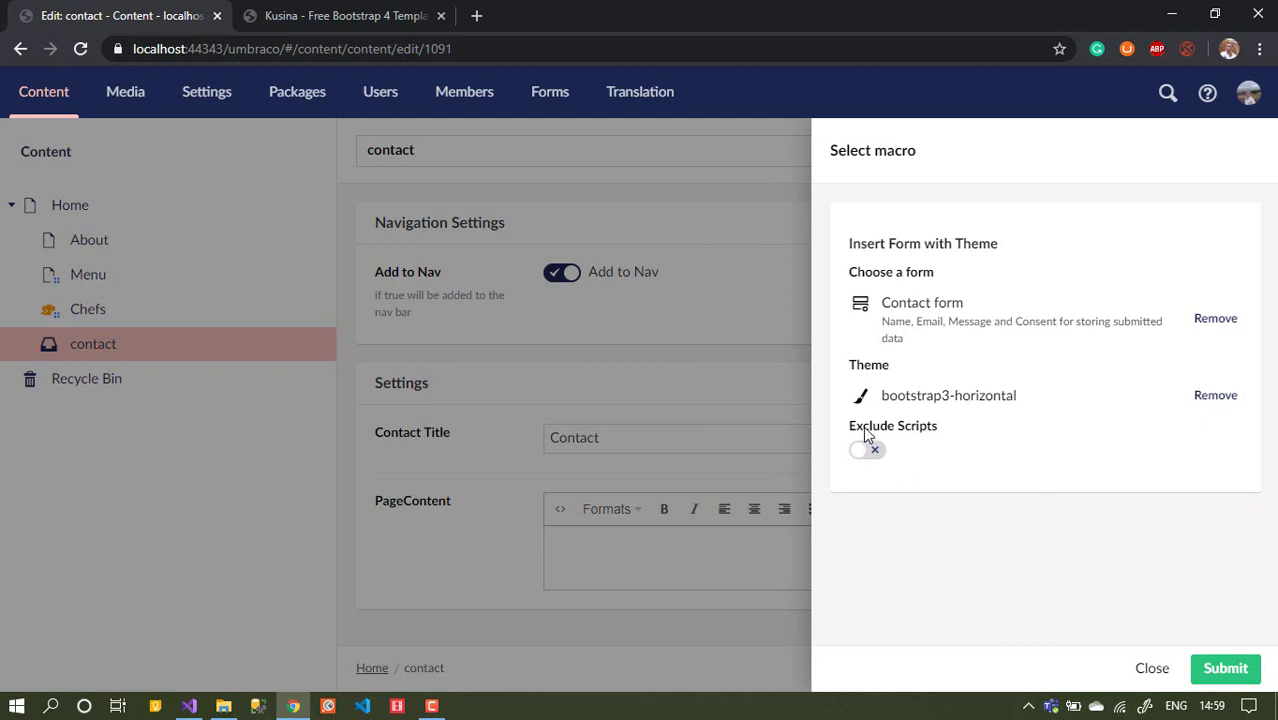
# Look over the Exclude Scripts option, then submit the macro into PageContent.
pyautogui.moveTo(861, 433); pyautogui.dragTo(968, 433)
pyautogui.click(968, 433)
pyautogui.moveTo(963, 433); pyautogui.dragTo(848, 428)
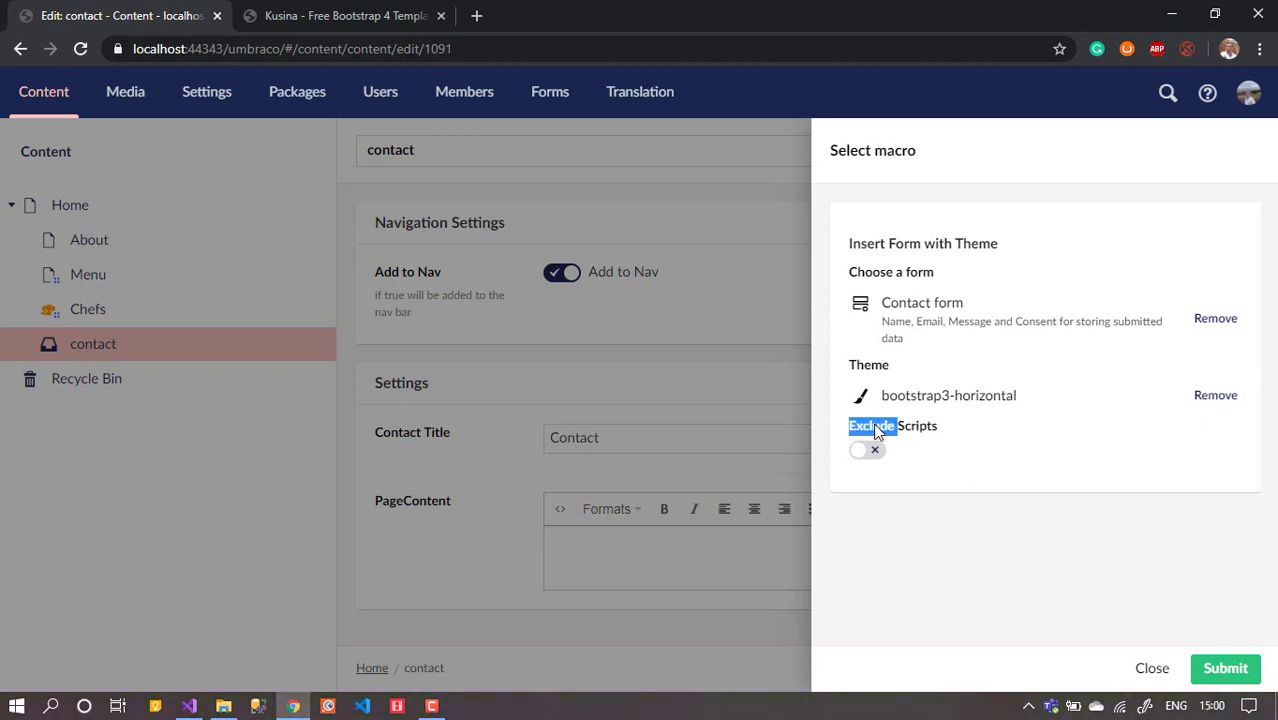
pyautogui.click(876, 432)
pyautogui.doubleClick(917, 430)
pyautogui.tripleClick(917, 432)
pyautogui.click(1215, 664)
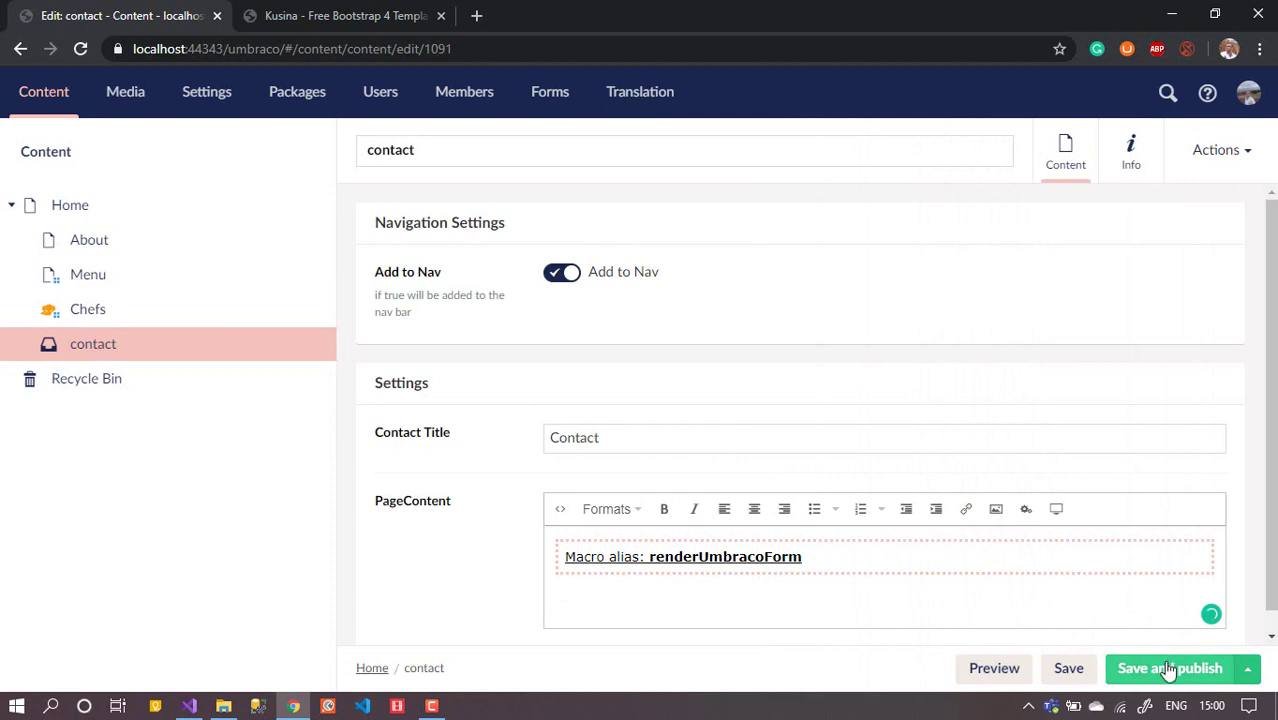
# Save and publish the contact page, then reload the live Kusina contact page.
pyautogui.click(1167, 668)
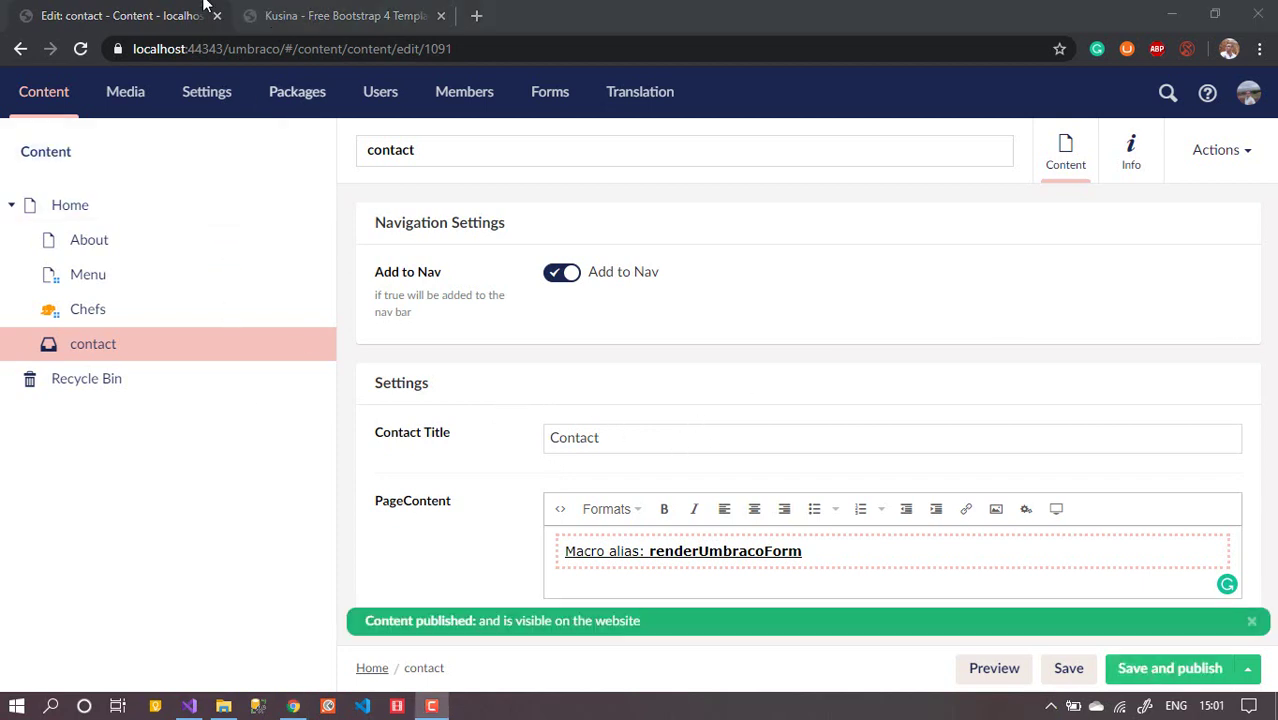
pyautogui.click(331, 19)
pyautogui.click(80, 48)
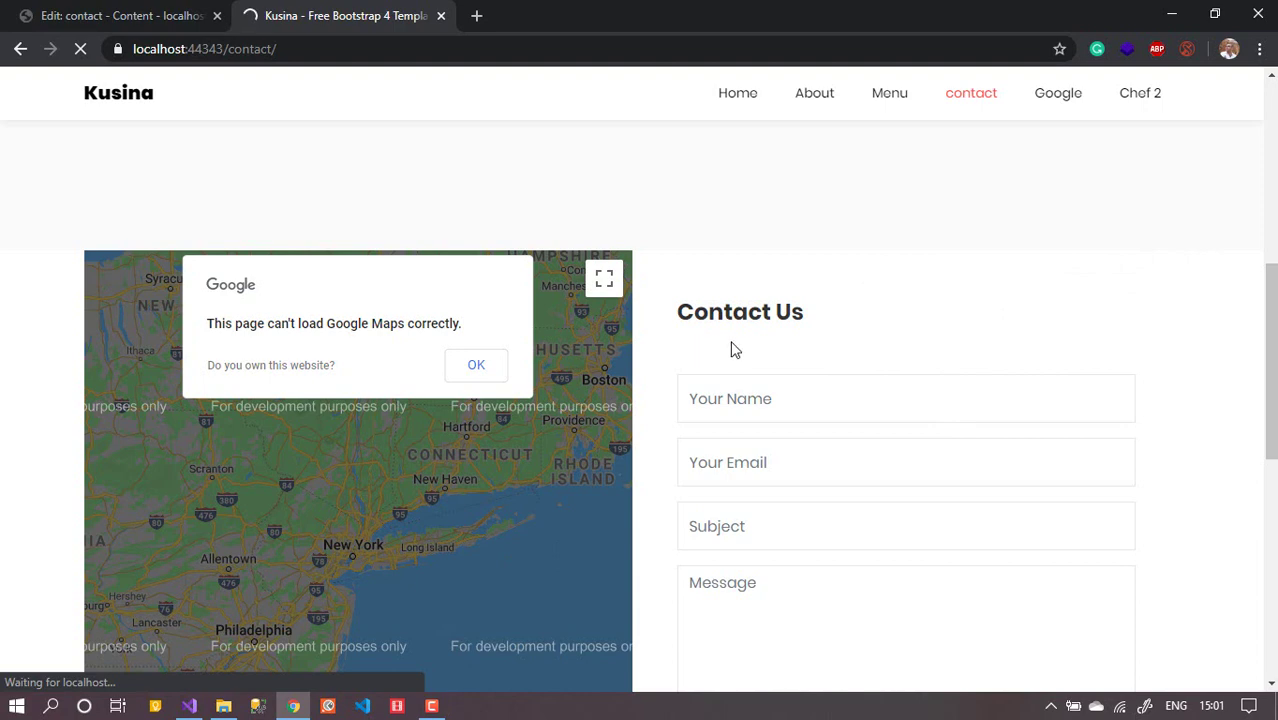
# Inspect the new Contact Us form, try its Name field, and note the jQuery Validate warning.
pyautogui.moveTo(680, 318); pyautogui.dragTo(801, 318)
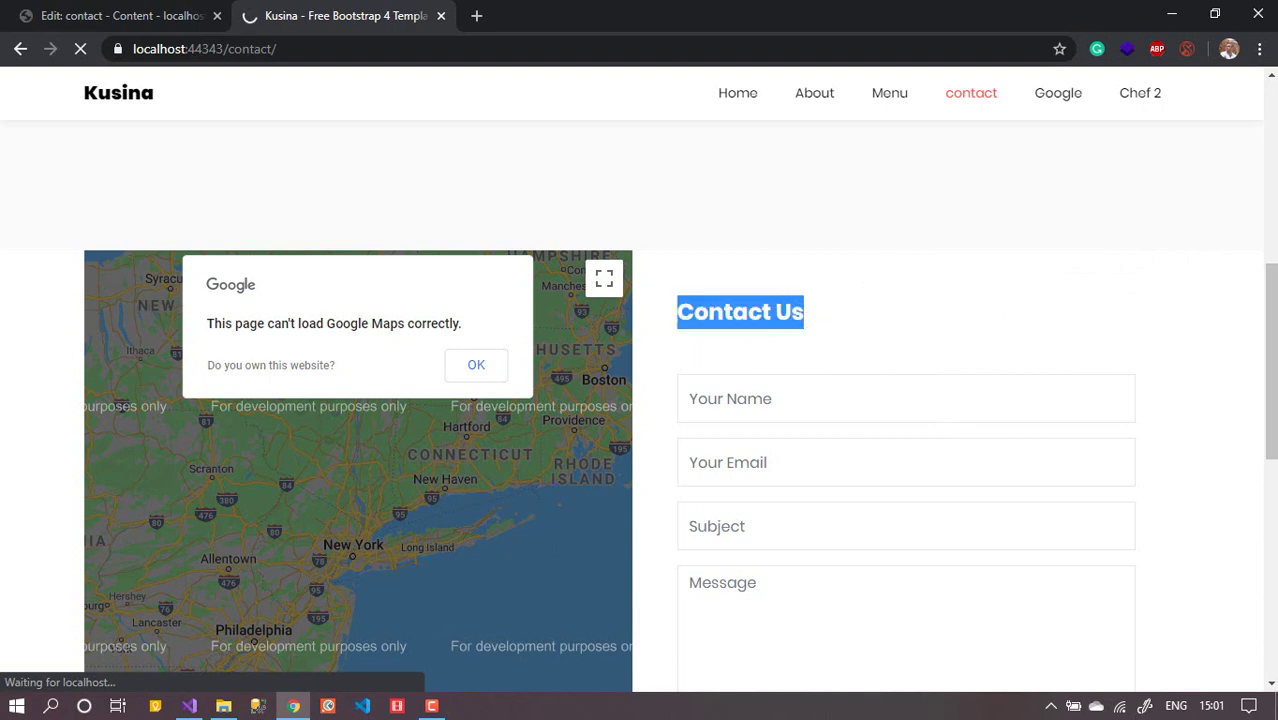
pyautogui.moveTo(1273, 287); pyautogui.dragTo(1273, 433)
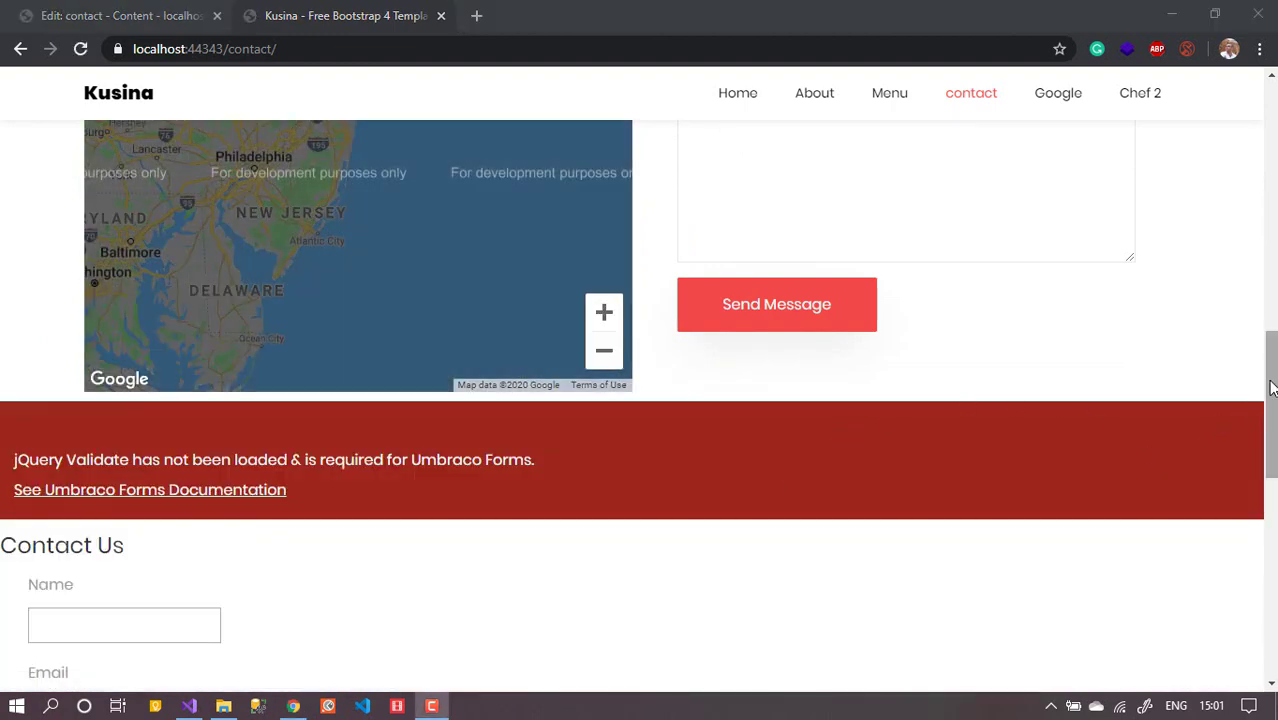
pyautogui.moveTo(1271, 388); pyautogui.dragTo(1271, 454)
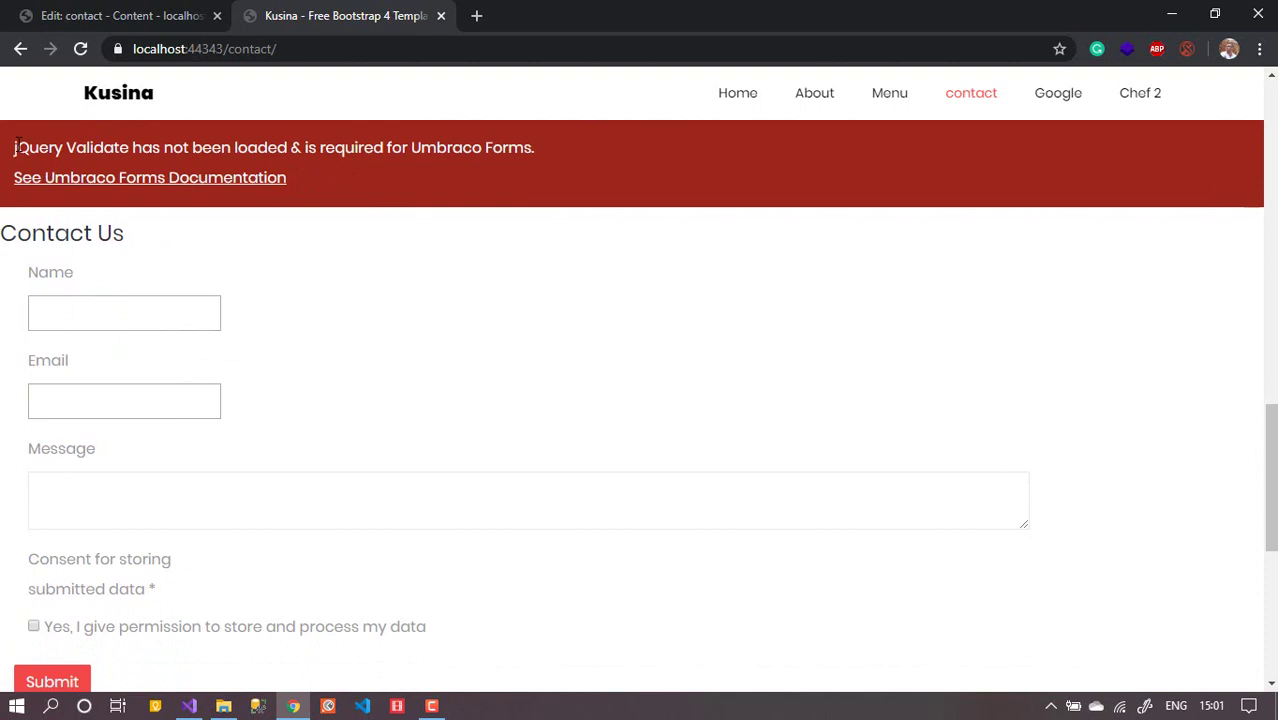
pyautogui.moveTo(67, 149); pyautogui.dragTo(593, 157)
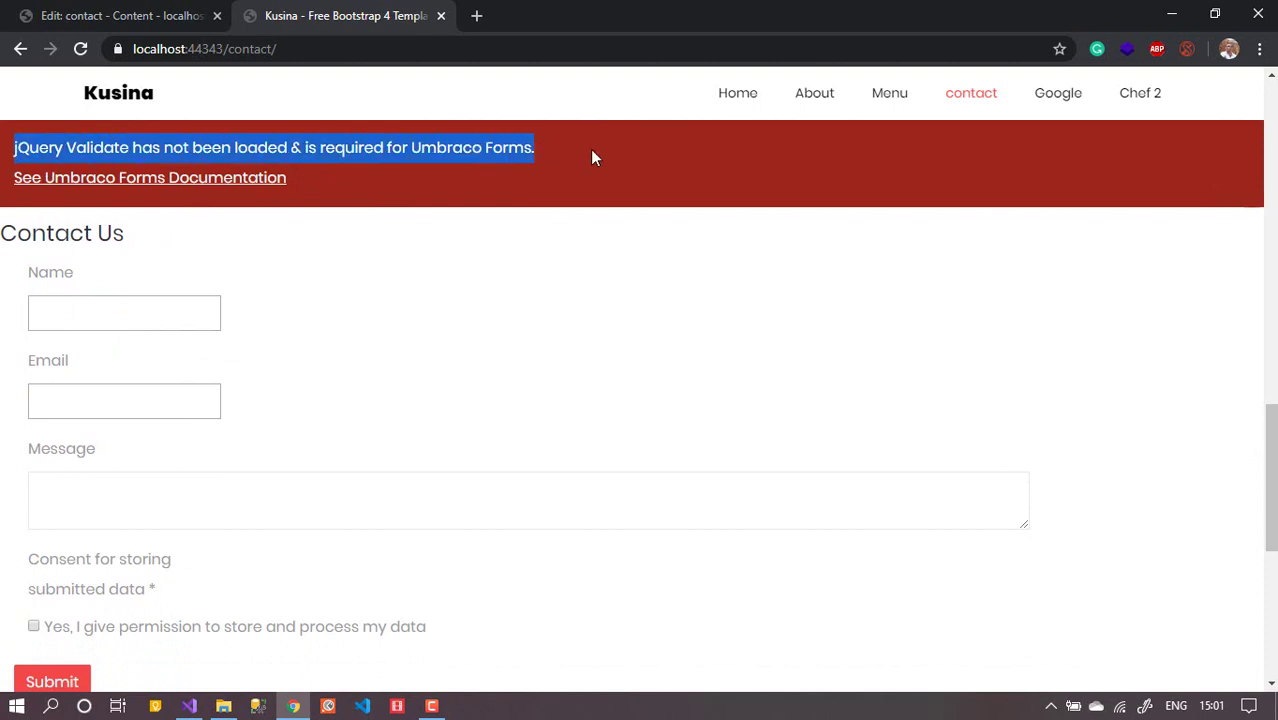
pyautogui.click(71, 318)
pyautogui.click(260, 408)
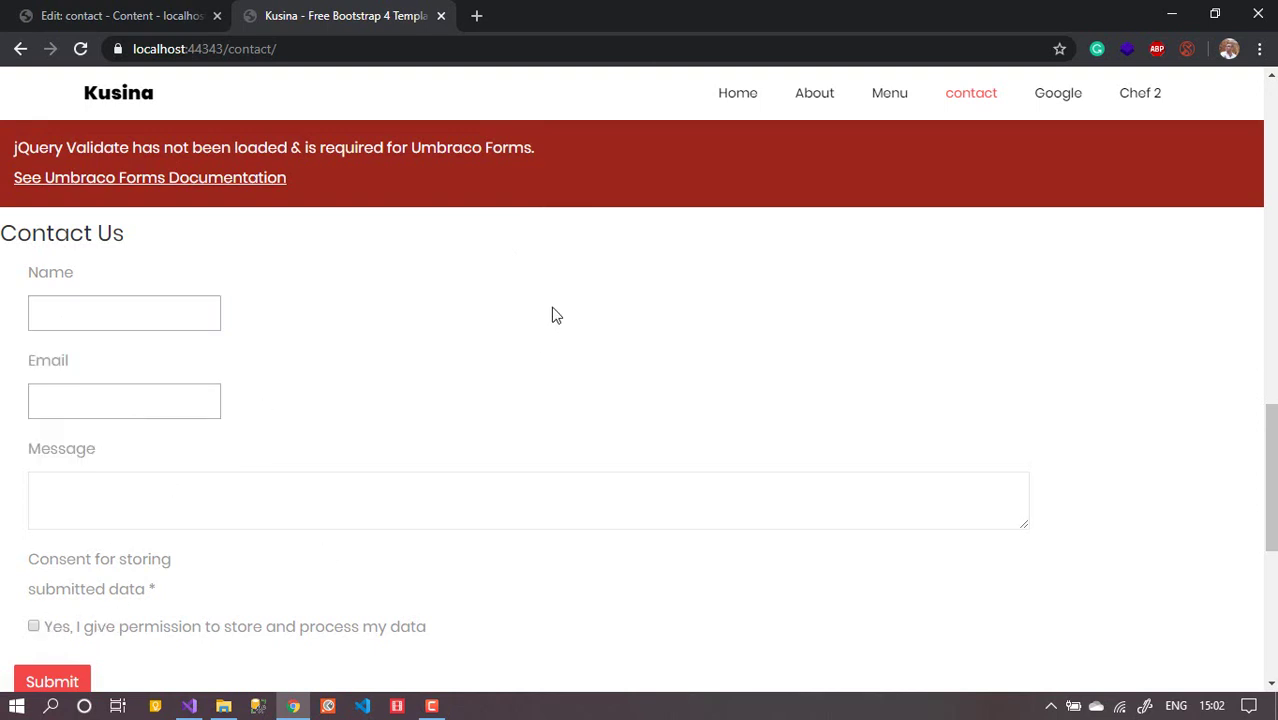
pyautogui.moveTo(11, 152); pyautogui.dragTo(557, 148)
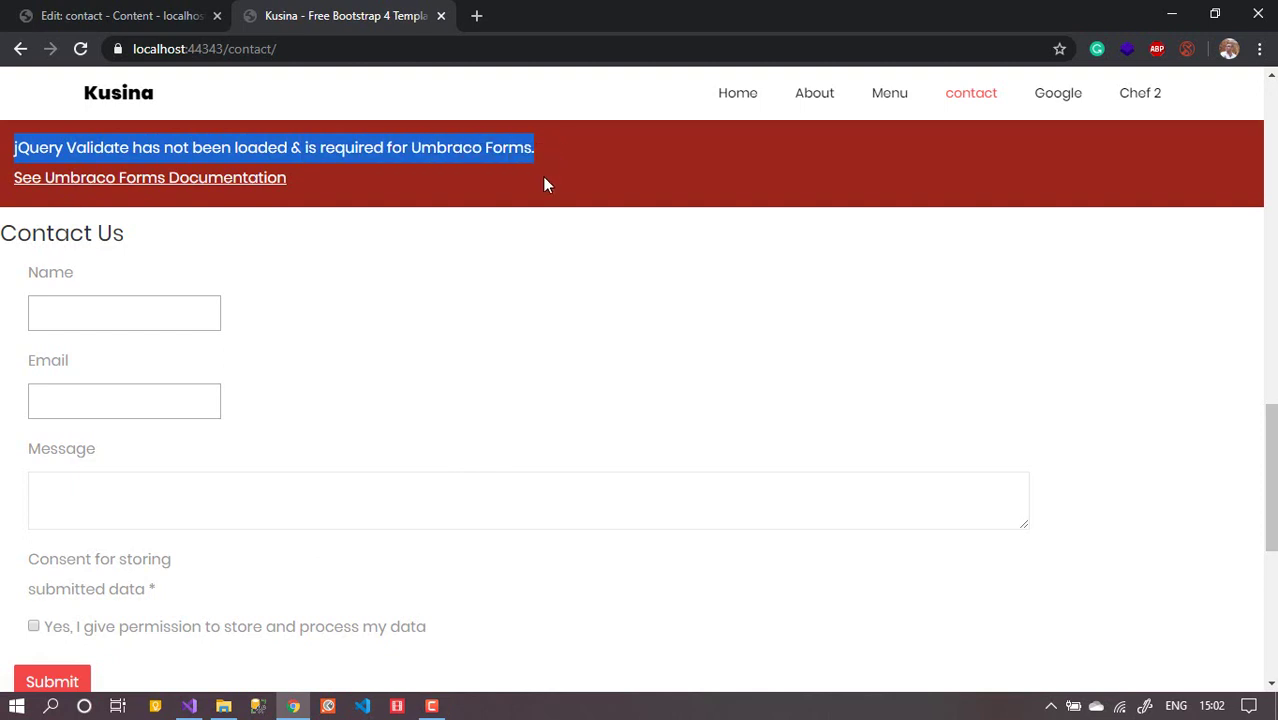
pyautogui.click(545, 184)
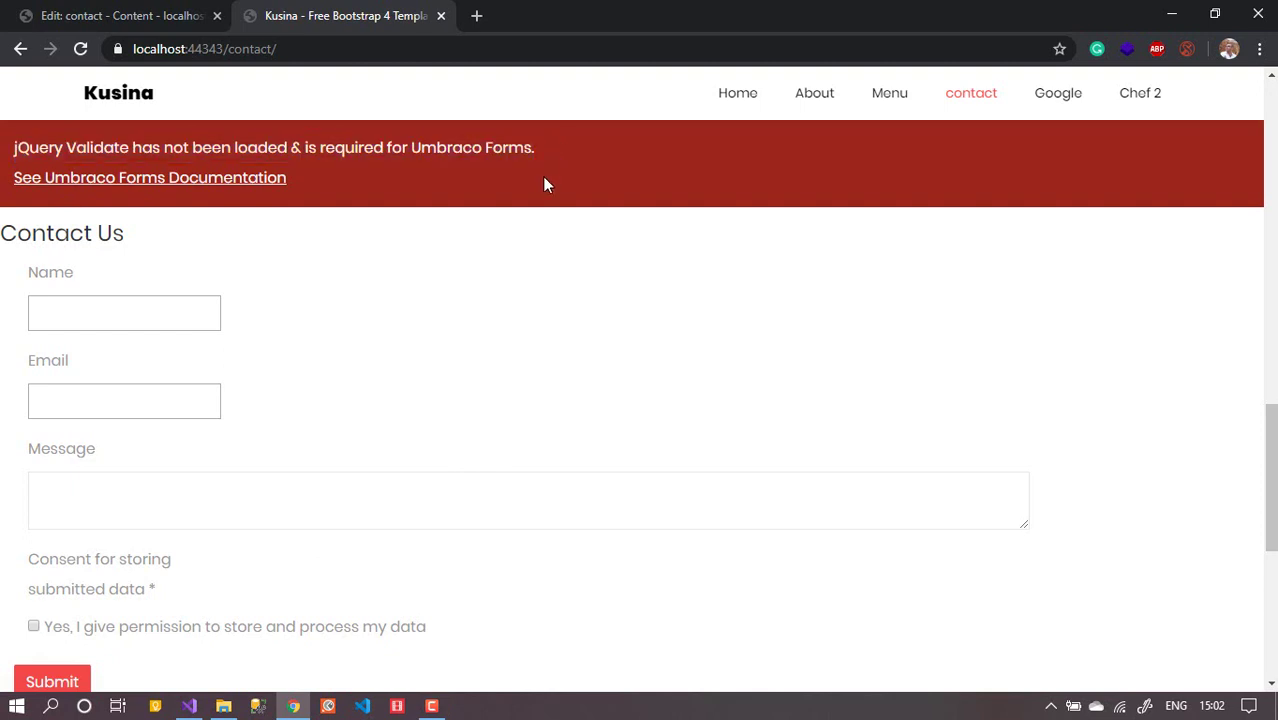
# Find and select the three jQuery script tags in the Forms frontend documentation's head example.
pyautogui.click(265, 185)
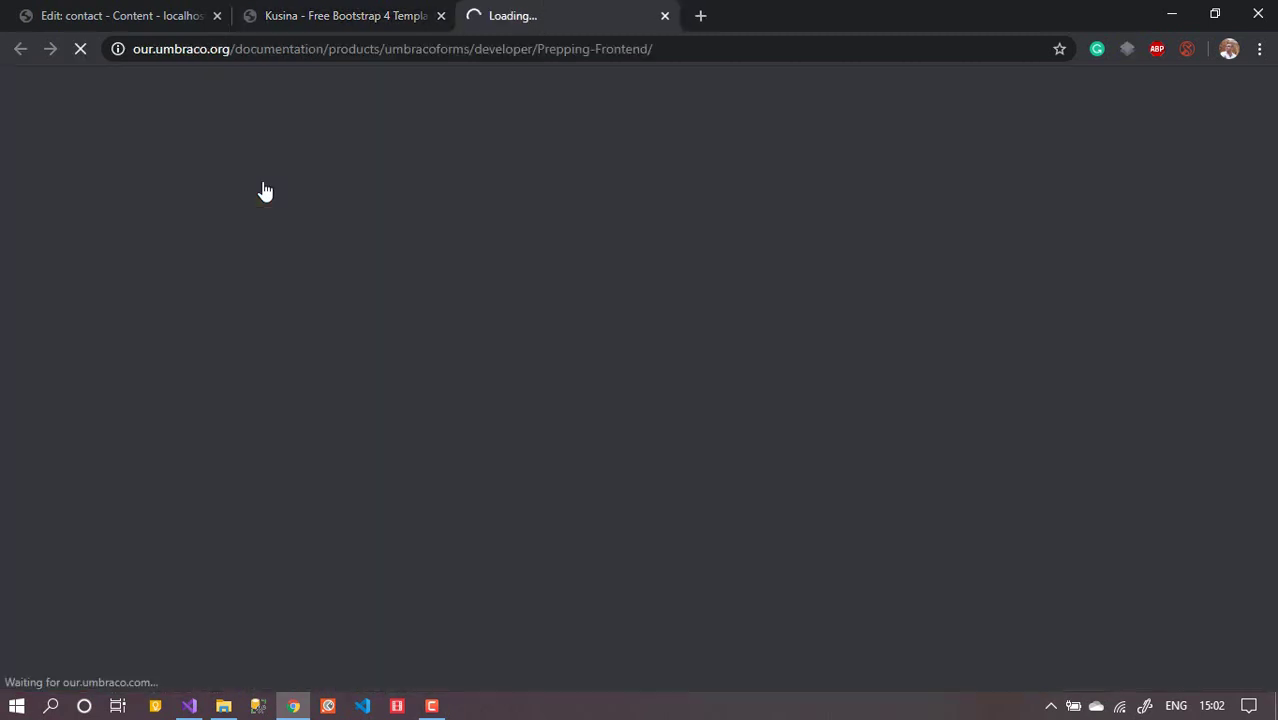
pyautogui.click(171, 15)
pyautogui.click(300, 15)
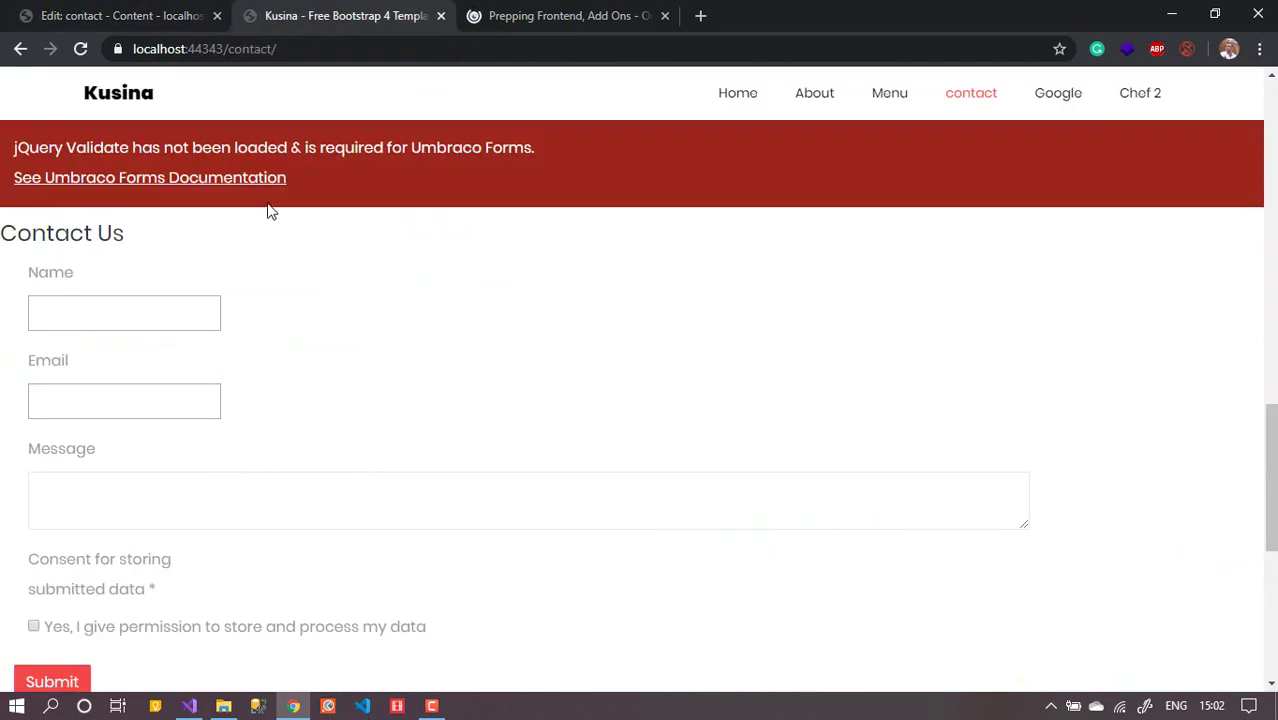
pyautogui.click(604, 22)
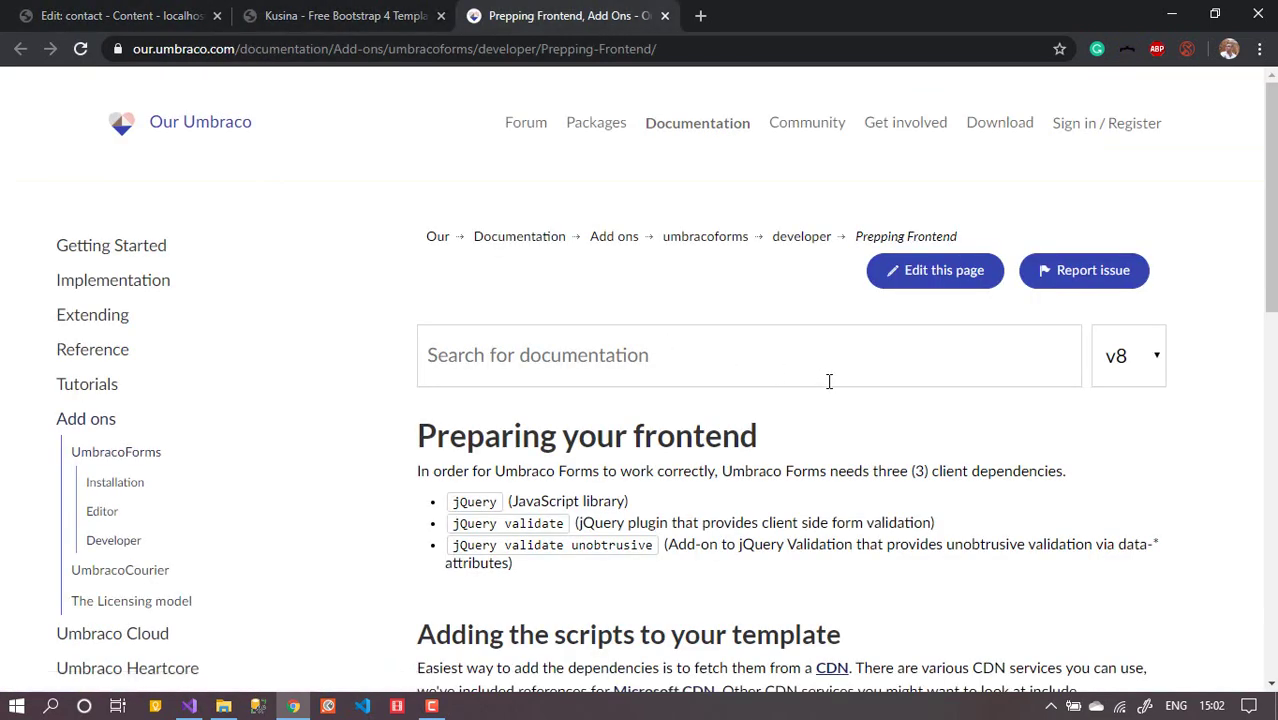
pyautogui.moveTo(1272, 143); pyautogui.dragTo(1274, 190)
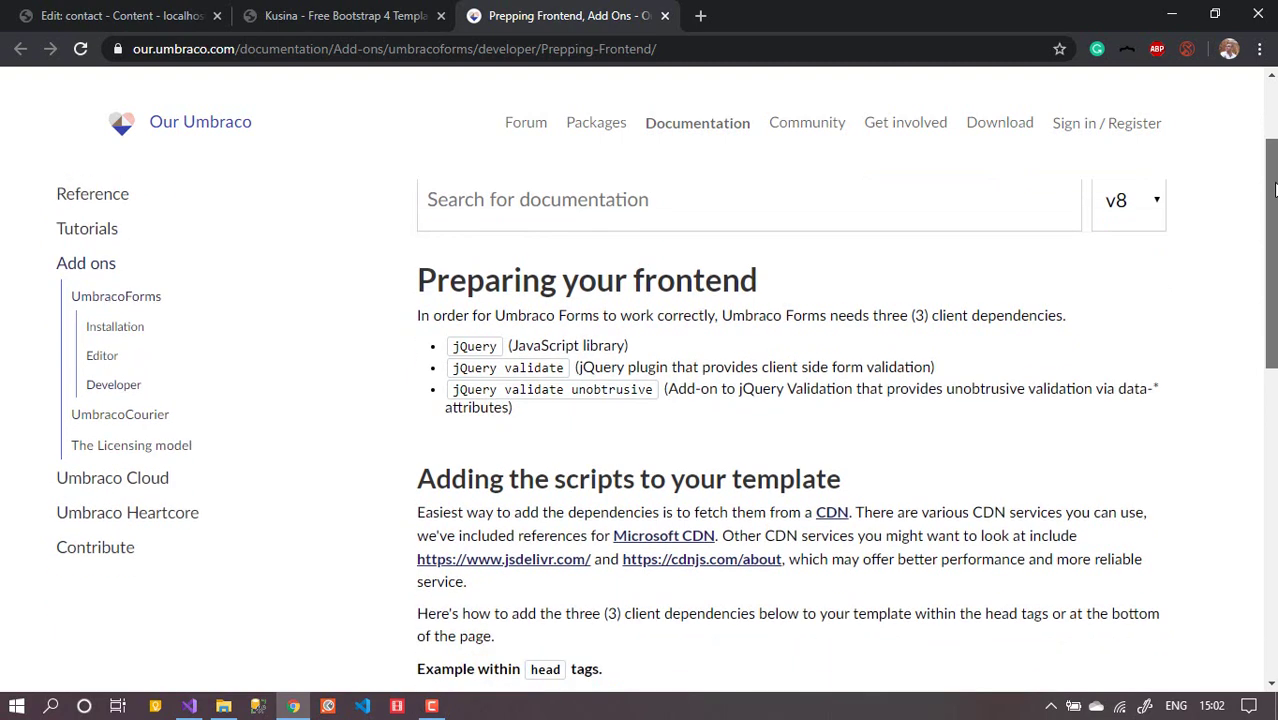
pyautogui.moveTo(451, 346); pyautogui.dragTo(1127, 421)
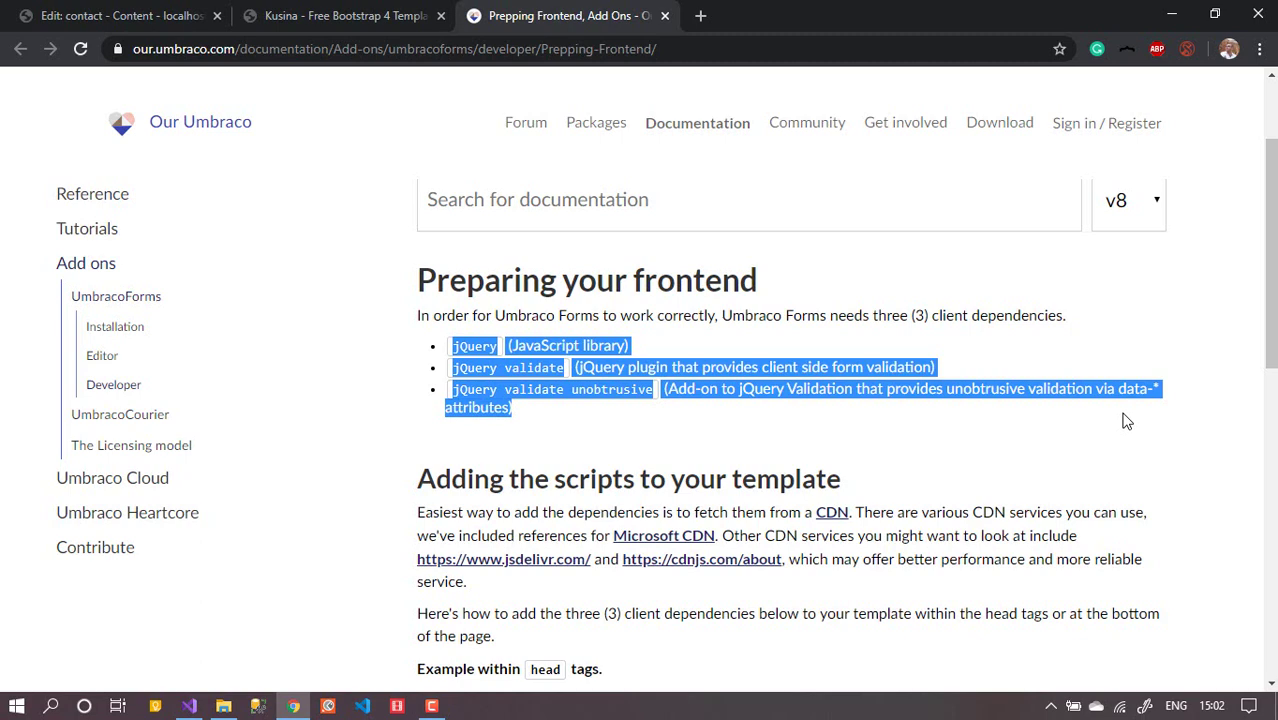
pyautogui.moveTo(1263, 224); pyautogui.dragTo(1270, 320)
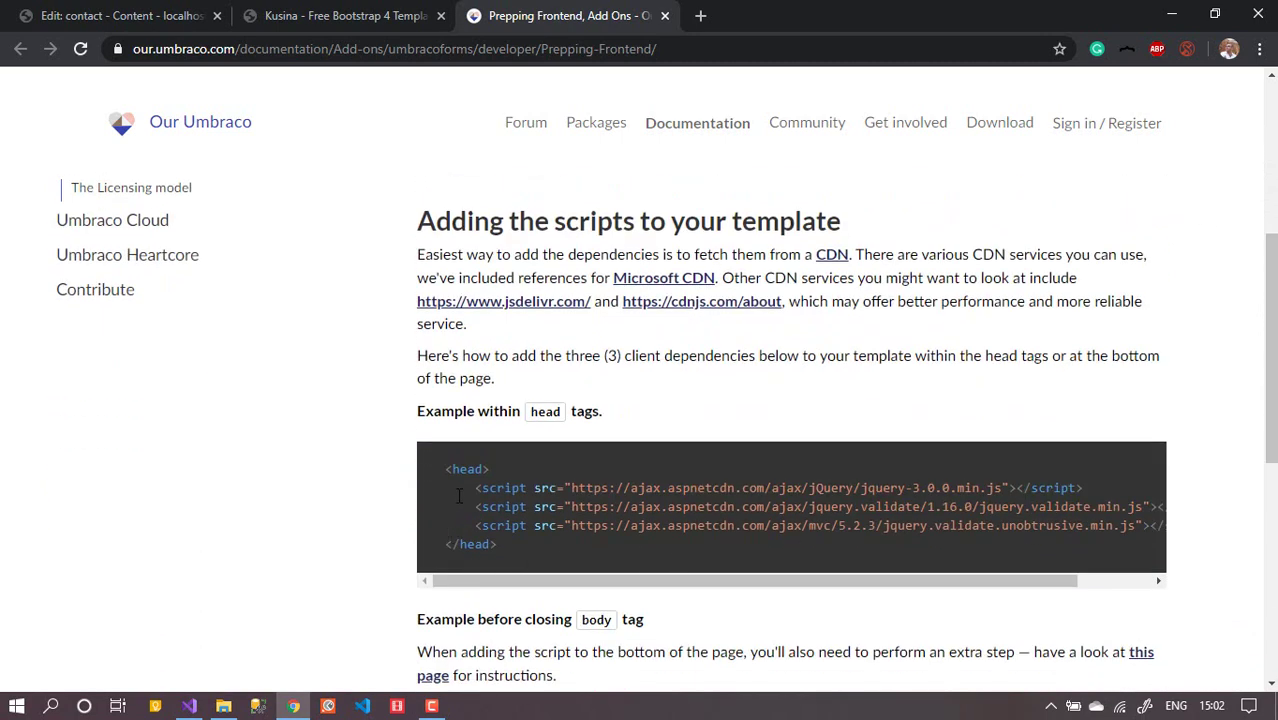
pyautogui.moveTo(464, 491); pyautogui.dragTo(1134, 533)
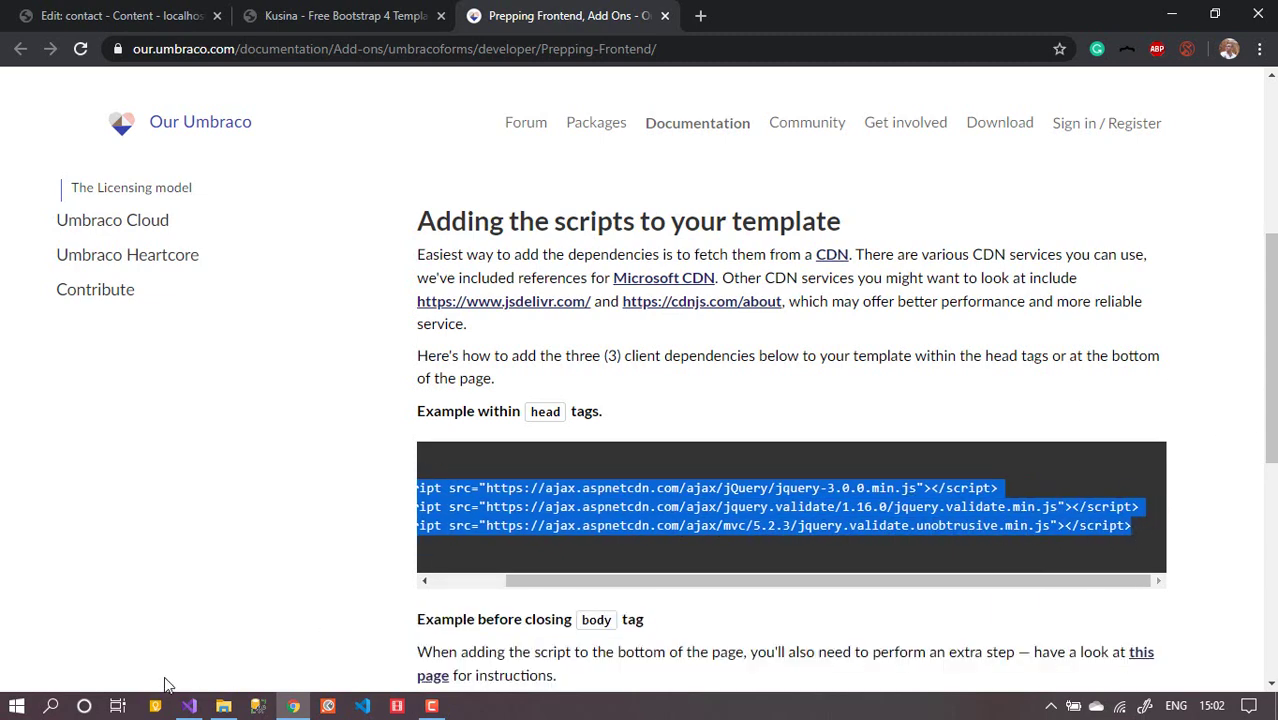
pyautogui.click(189, 706)
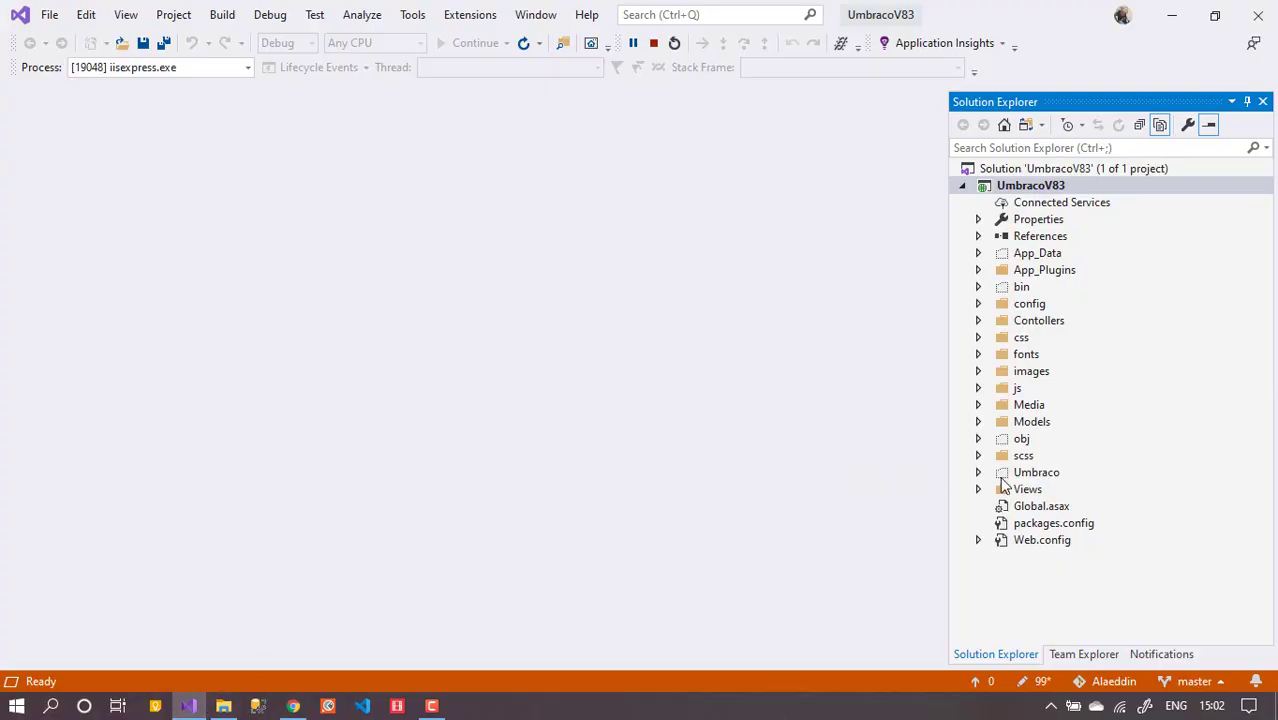
# Open Views/Layout.cshtml in Visual Studio and place the cursor after the flaticon.css link.
pyautogui.click(978, 489)
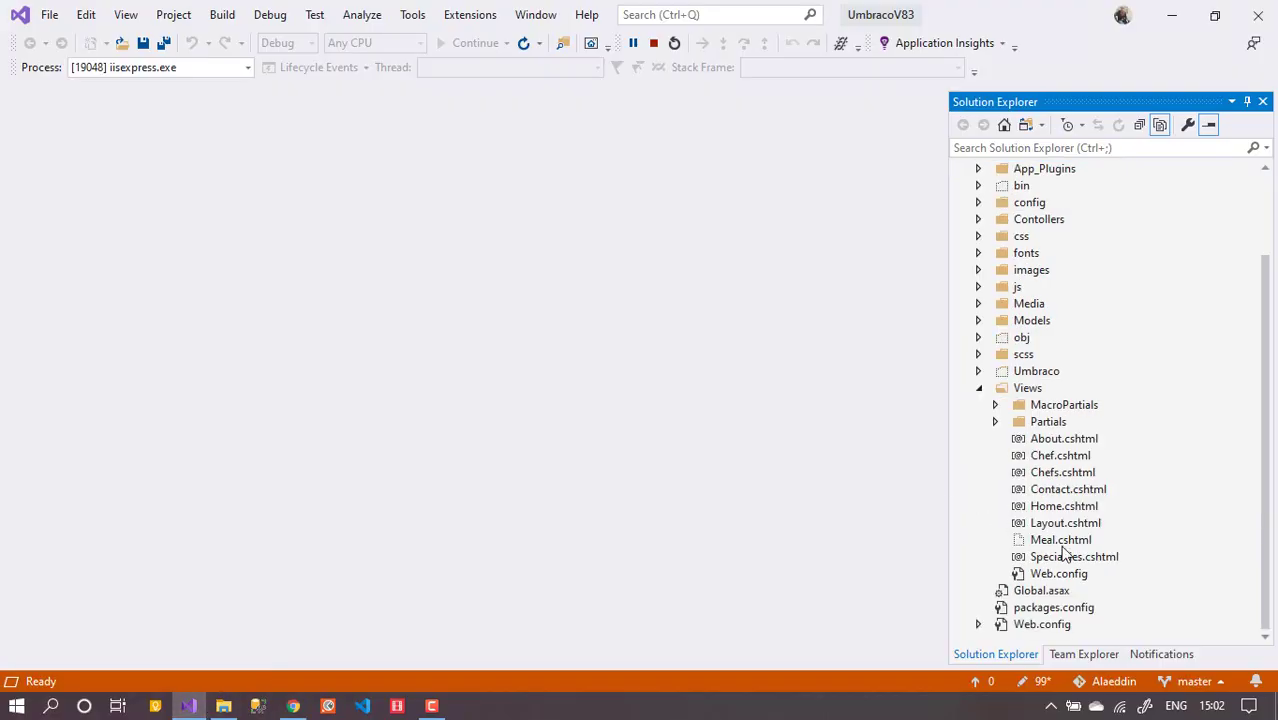
pyautogui.click(1058, 524)
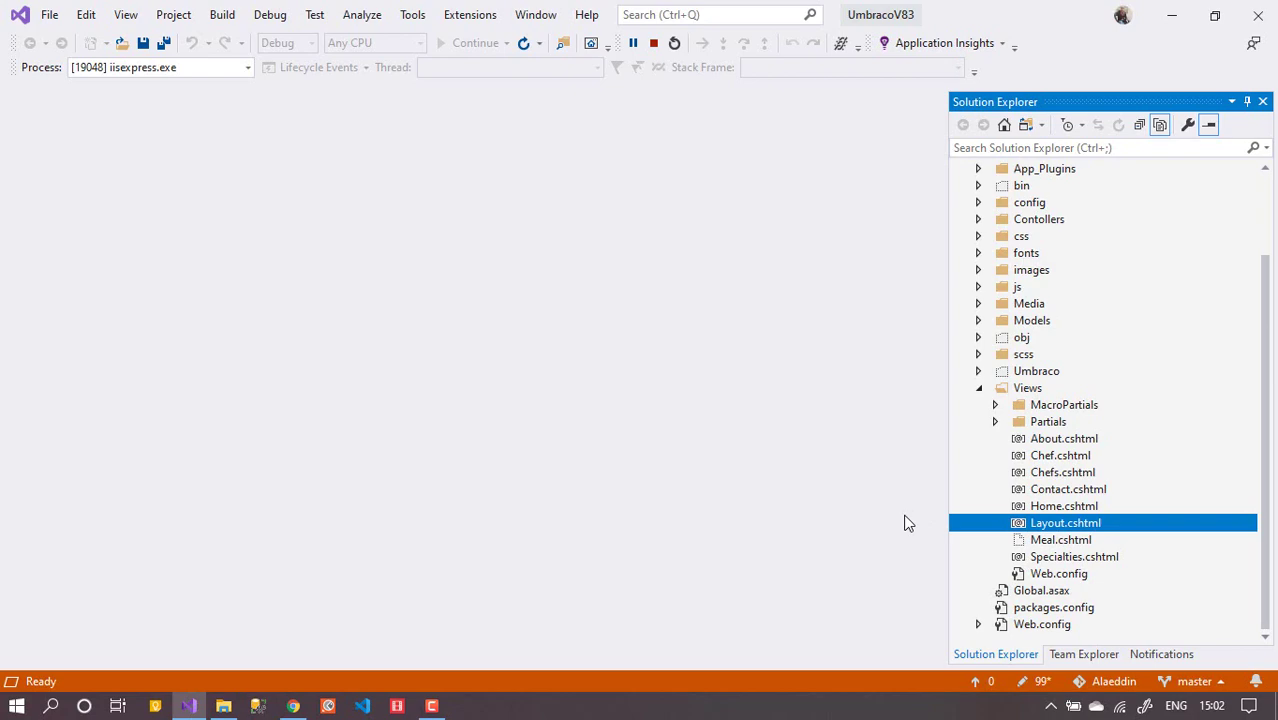
pyautogui.doubleClick(1068, 527)
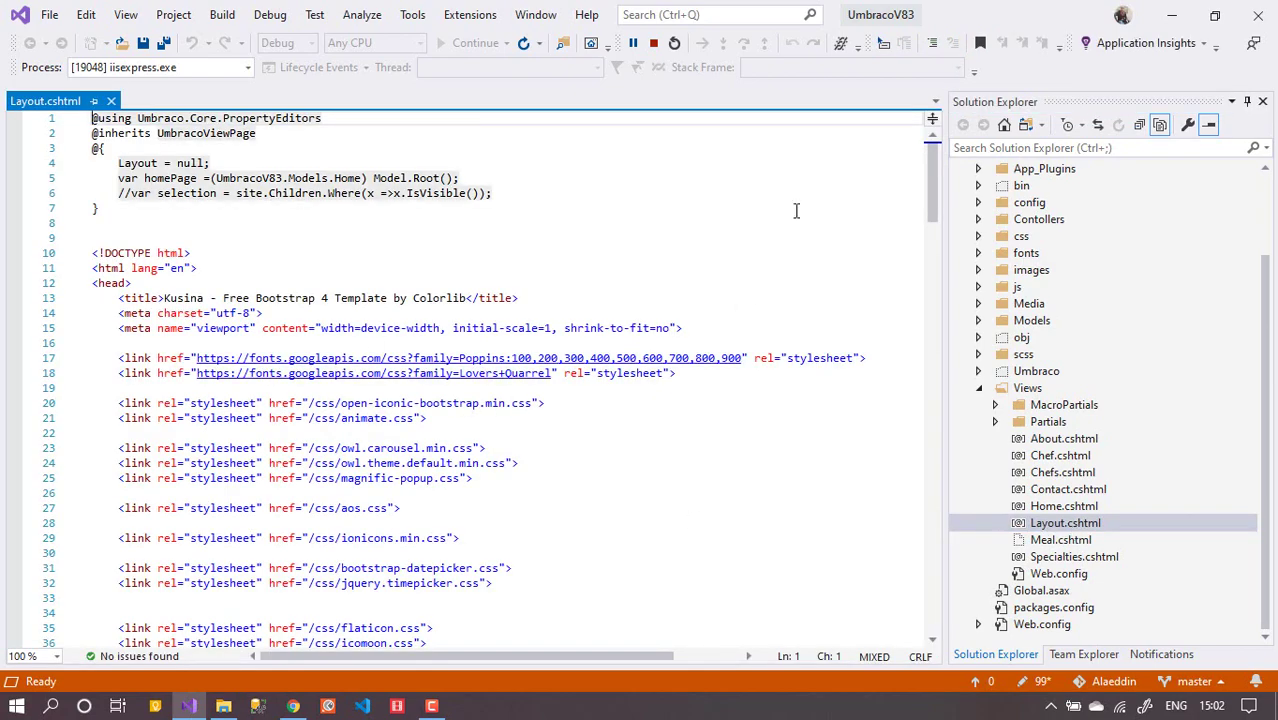
pyautogui.scroll(-7, 557, 399)
pyautogui.click(610, 328)
# Read the 'Example before closing body tag' in the Prepping Frontend docs, then return to the contact page editor.
pyautogui.click(1174, 14)
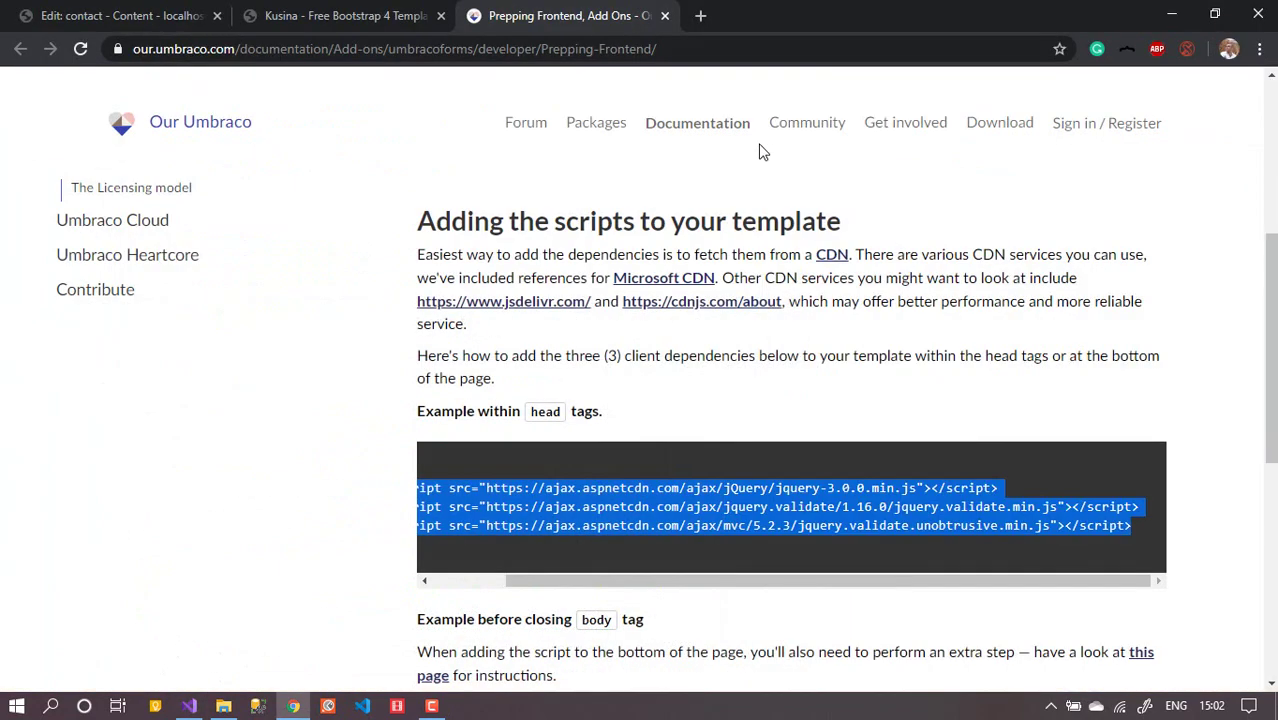
pyautogui.moveTo(1268, 300); pyautogui.dragTo(1266, 388)
pyautogui.scroll(-1, 1266, 388)
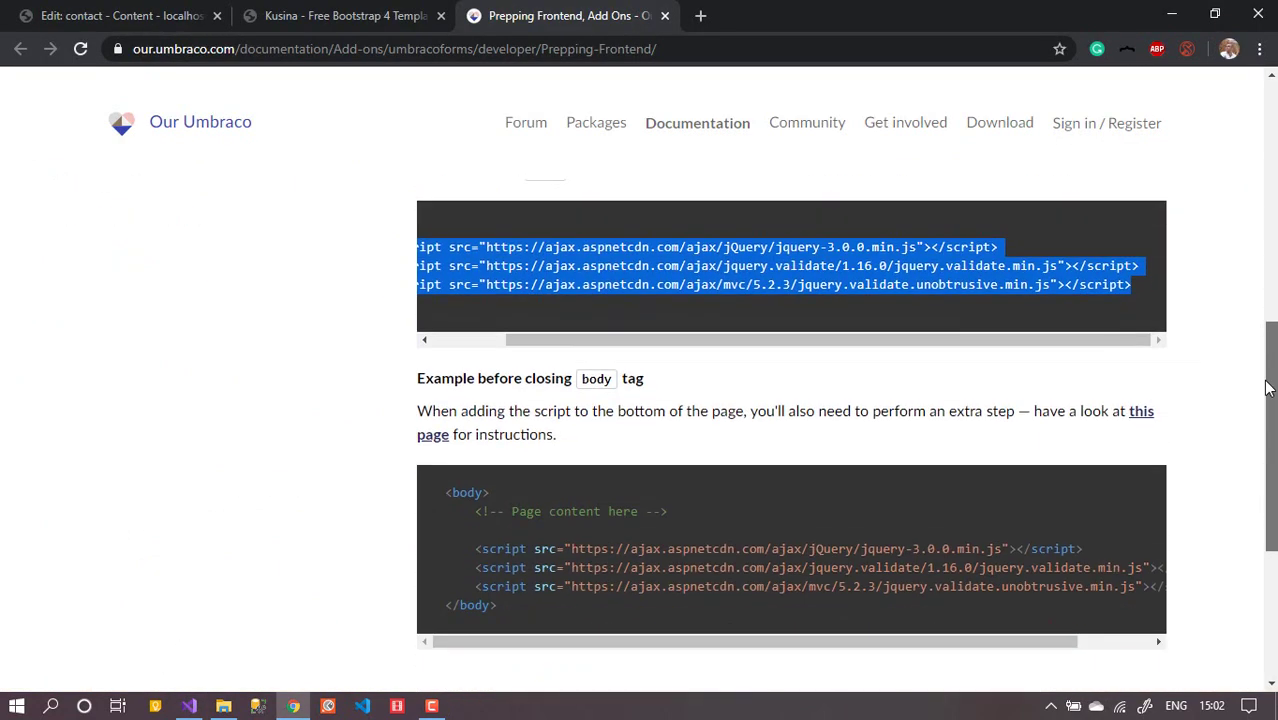
pyautogui.scroll(-1, 1268, 405)
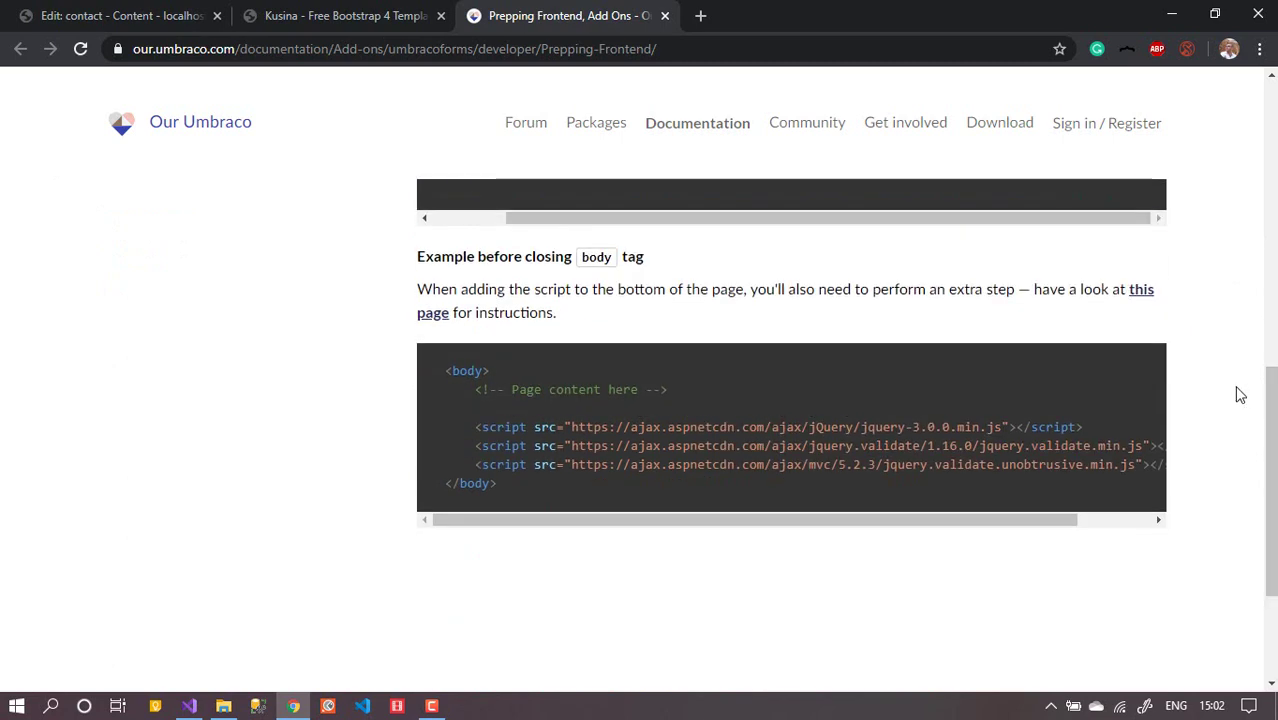
pyautogui.click(316, 24)
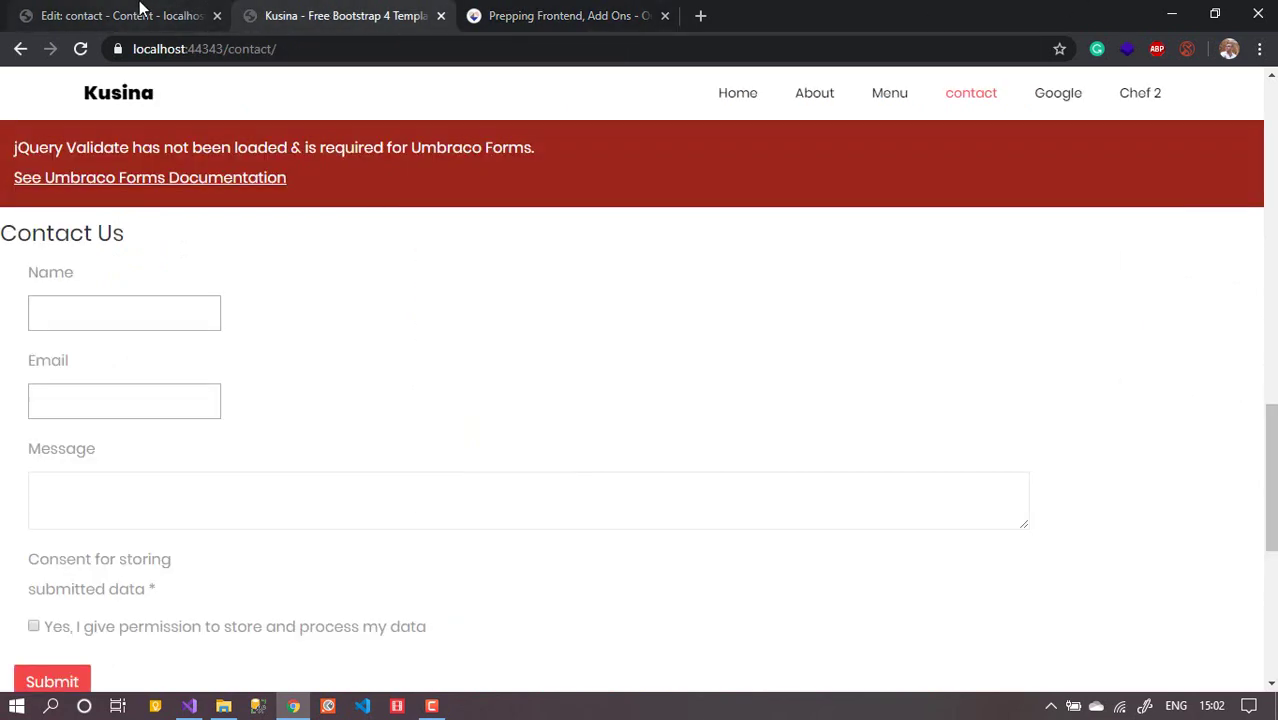
pyautogui.click(140, 9)
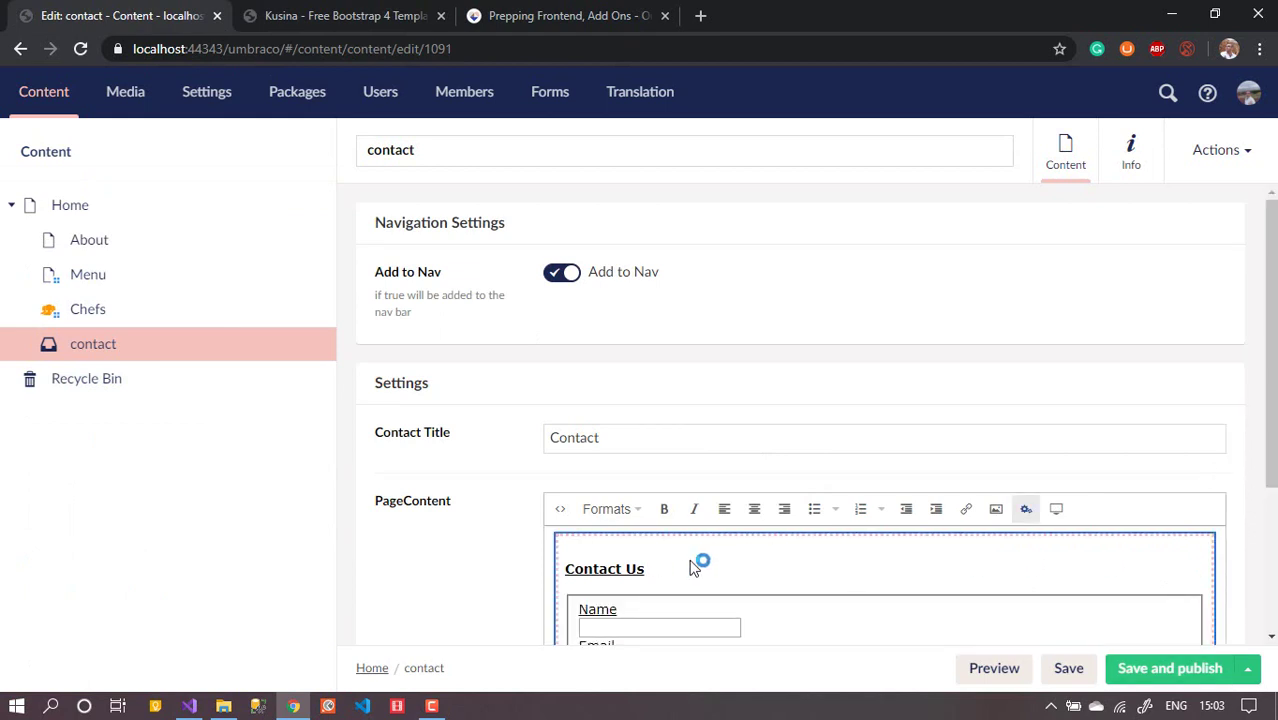
# Insert the Contact form macro into PageContent with Exclude Scripts on, then save and publish the page.
pyautogui.click(1021, 510)
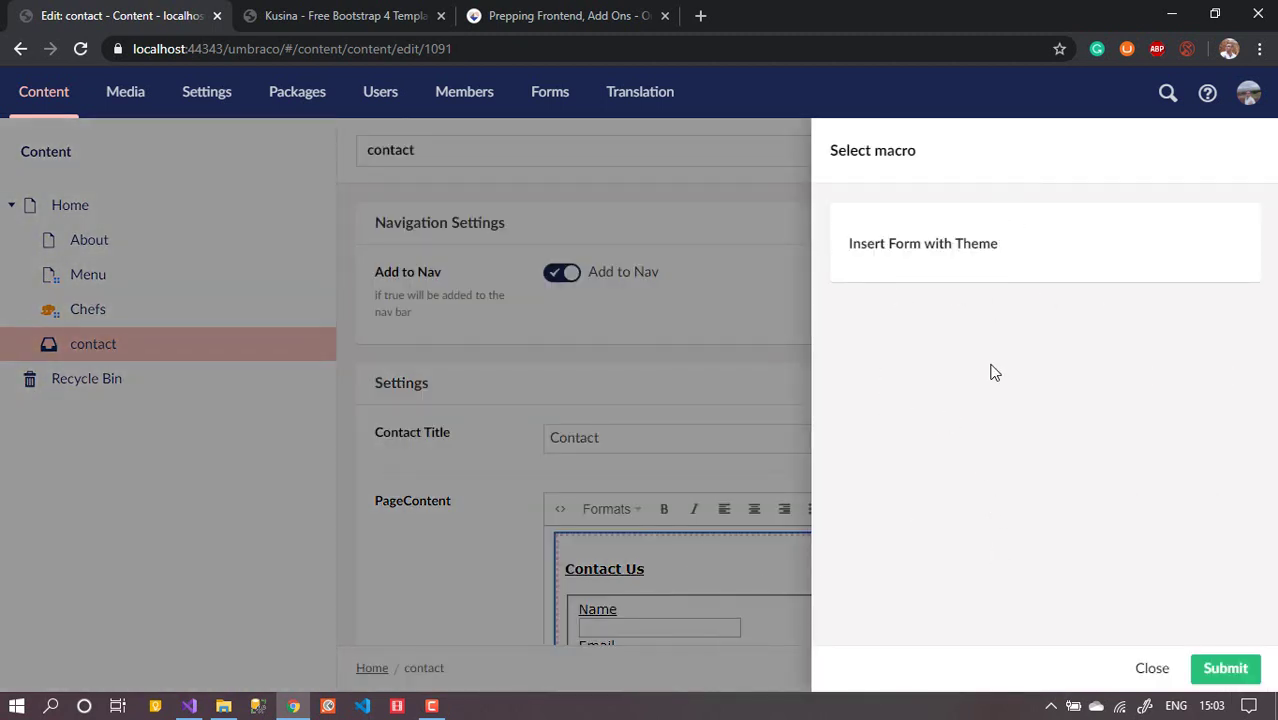
pyautogui.click(868, 452)
pyautogui.click(1222, 670)
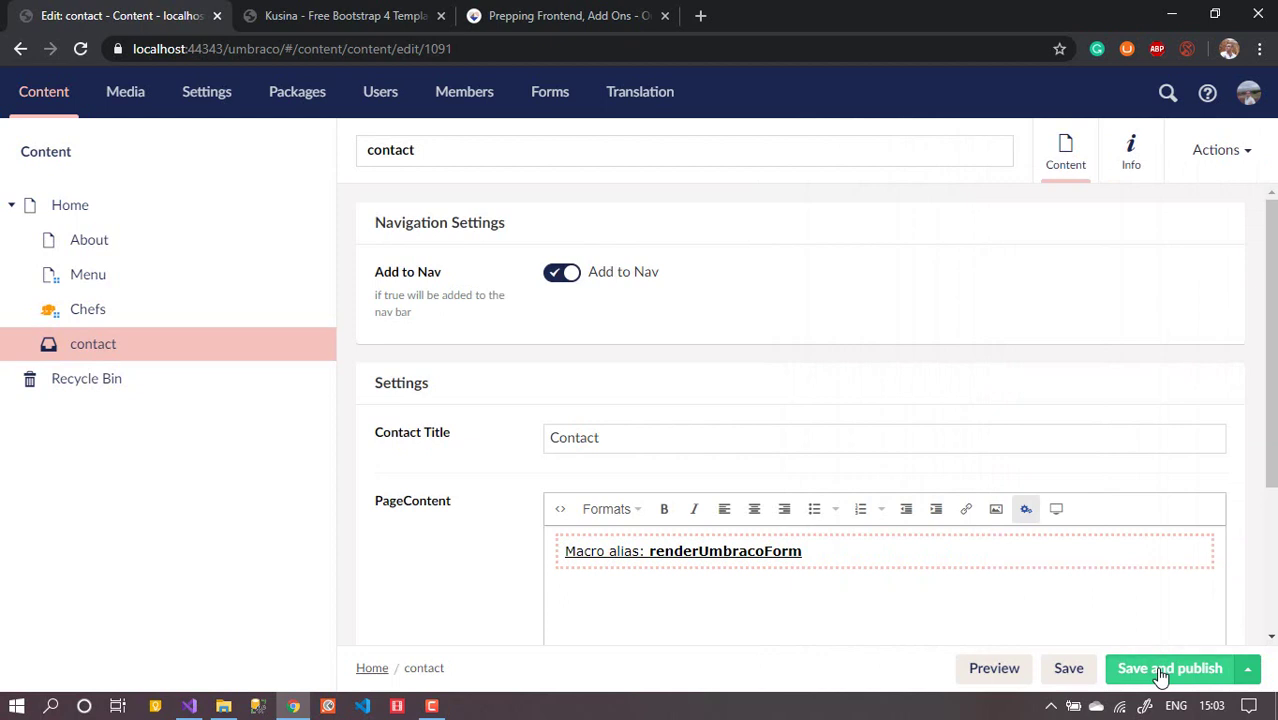
pyautogui.click(1160, 676)
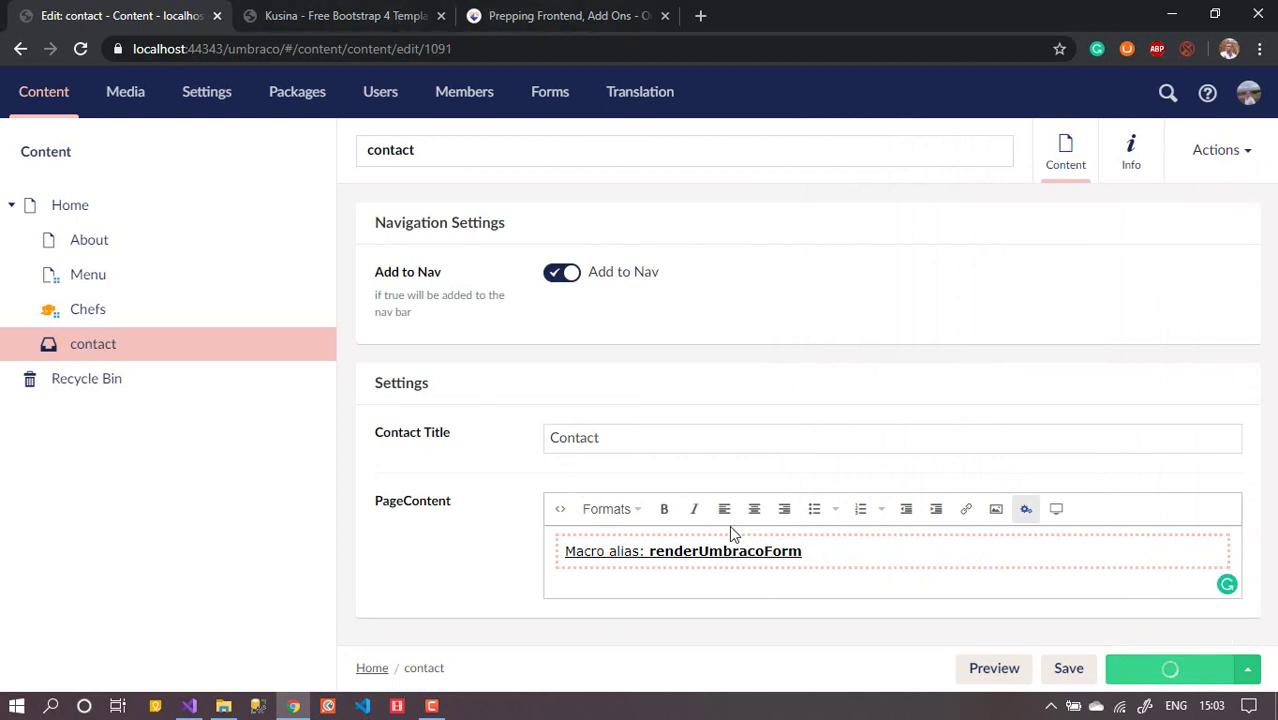
# Select the three jQuery <script> tags in the docs' closing-body example, then return to the contact page.
pyautogui.hotkey('ctrl', '3')
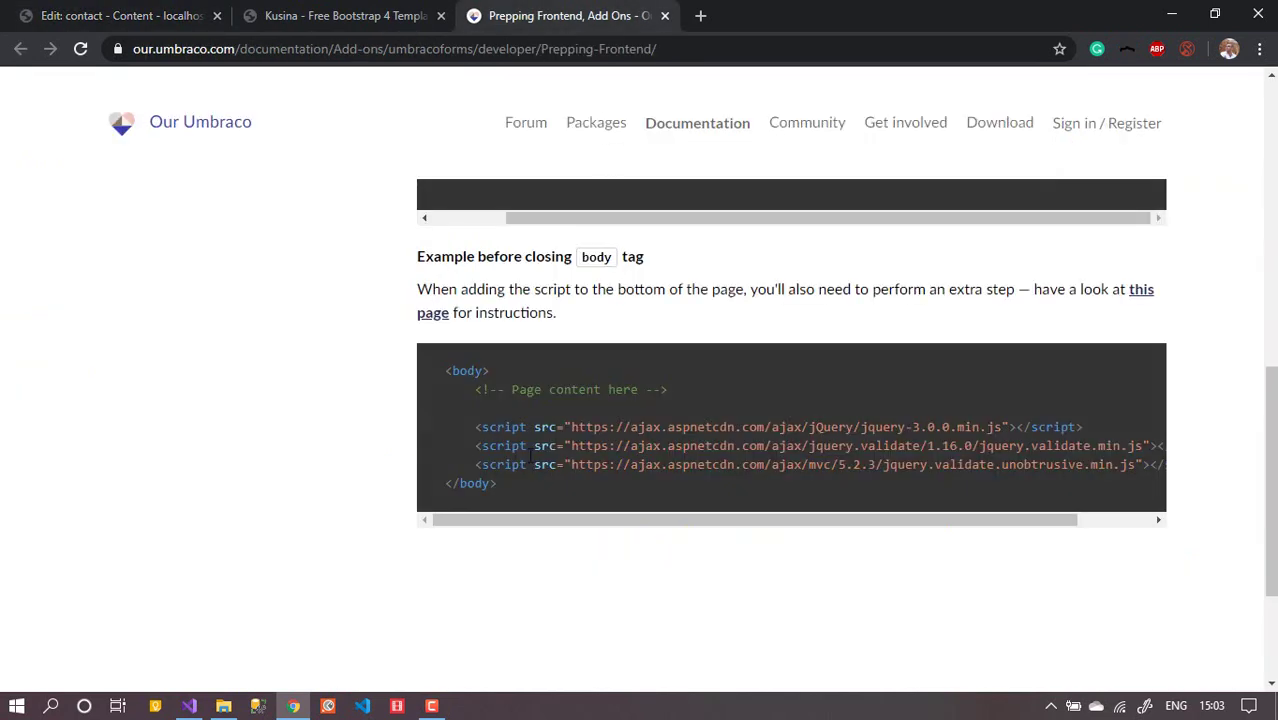
pyautogui.moveTo(517, 443); pyautogui.dragTo(685, 473)
pyautogui.click(685, 473)
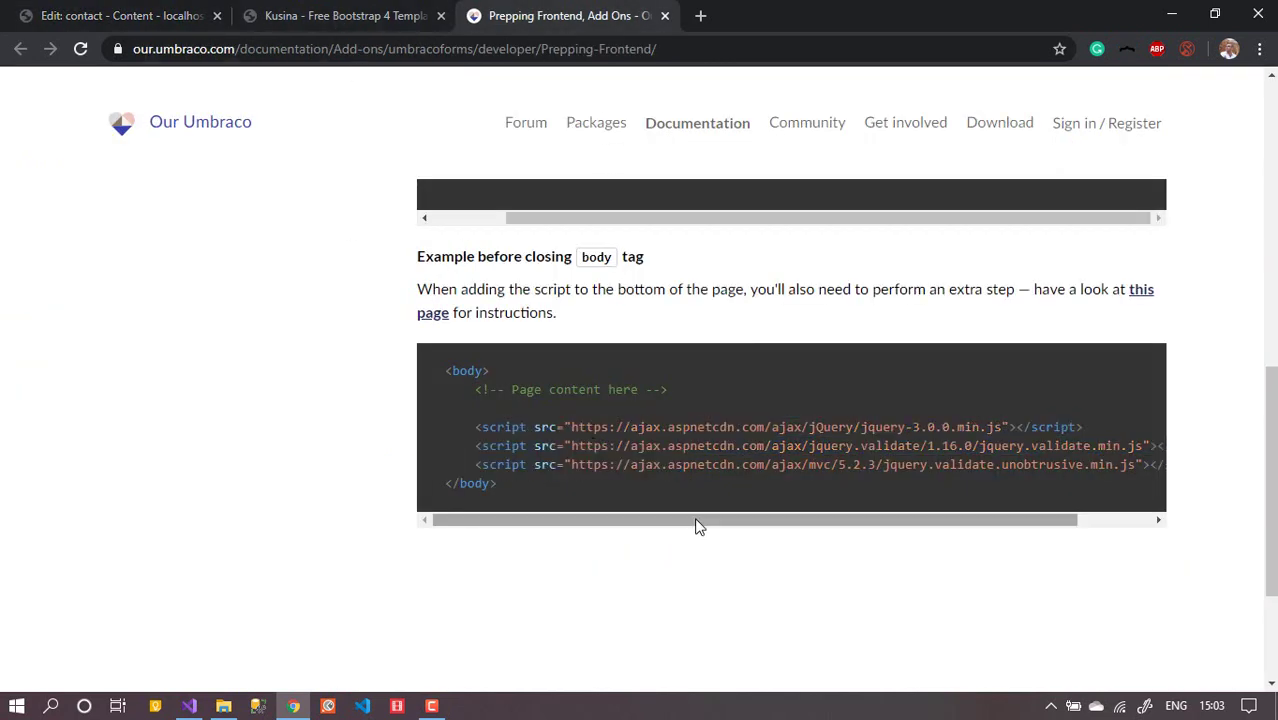
pyautogui.moveTo(477, 429); pyautogui.dragTo(1218, 481)
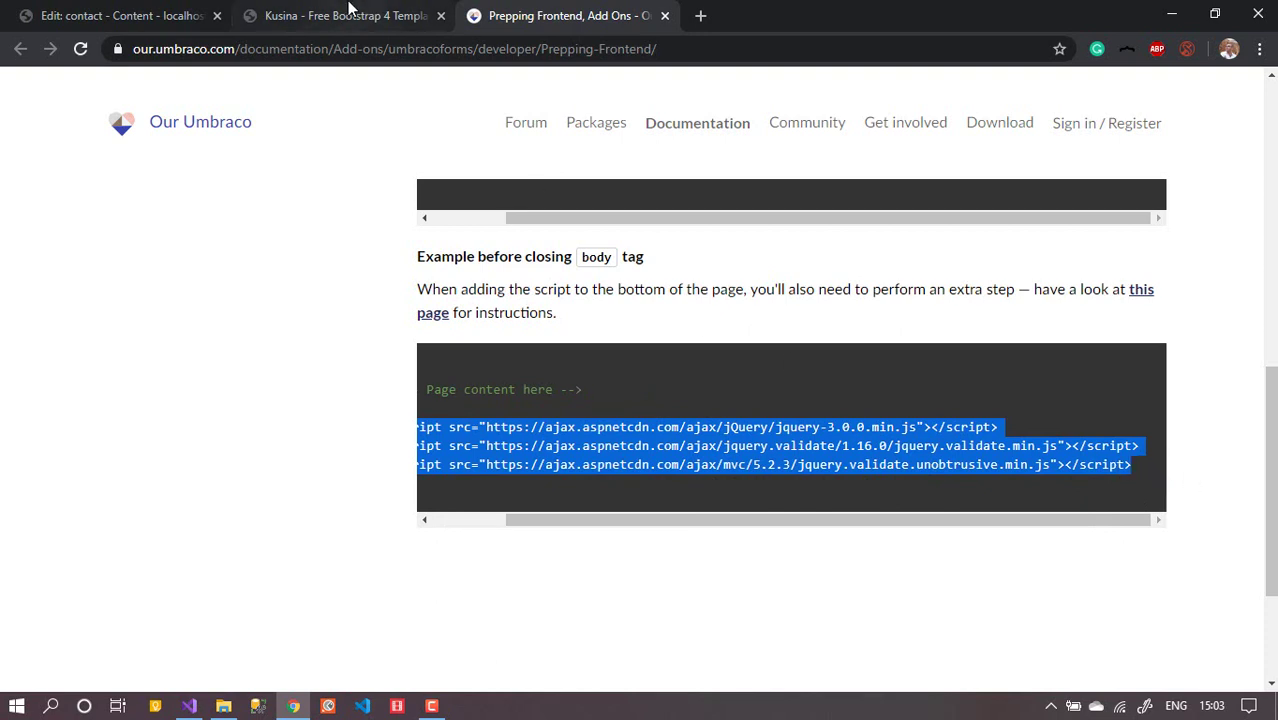
pyautogui.moveTo(904, 528); pyautogui.dragTo(561, 484)
pyautogui.moveTo(467, 428); pyautogui.dragTo(1177, 479)
pyautogui.click(368, 12)
# Reload the live Kusina contact page so the published Contact form appears.
pyautogui.click(150, 15)
pyautogui.hotkey('ctrl', 's')
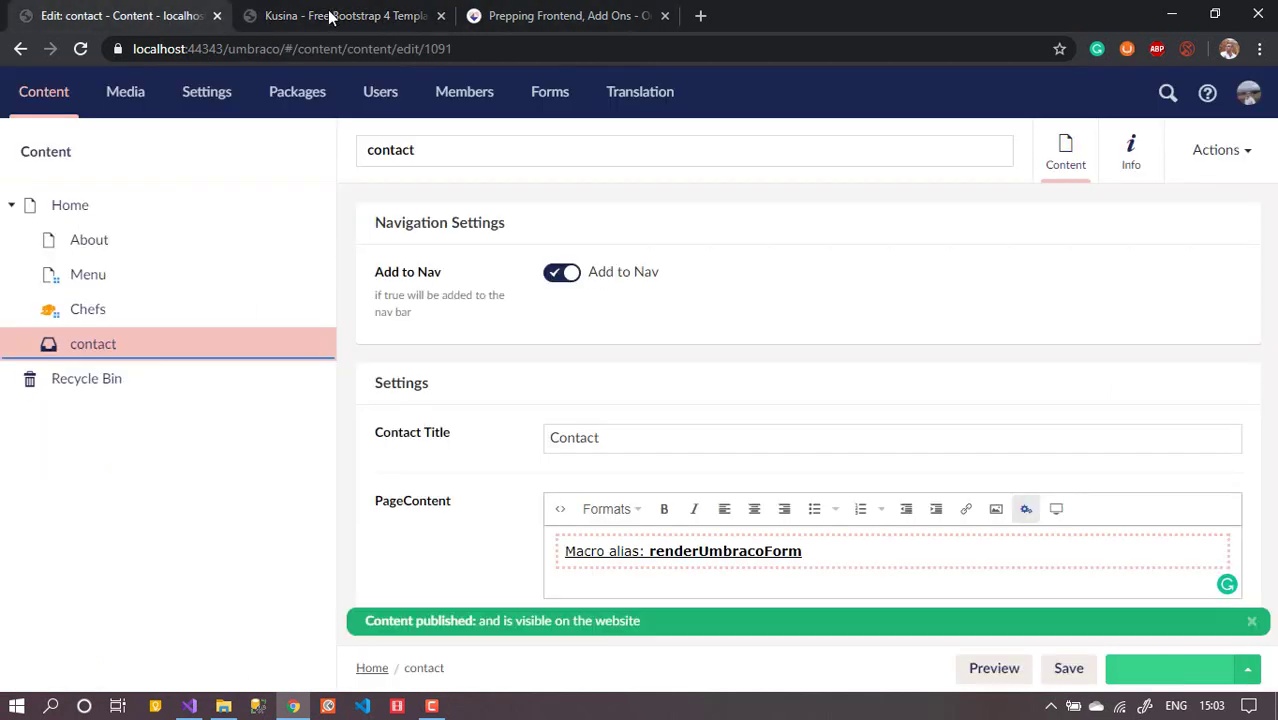
pyautogui.click(330, 18)
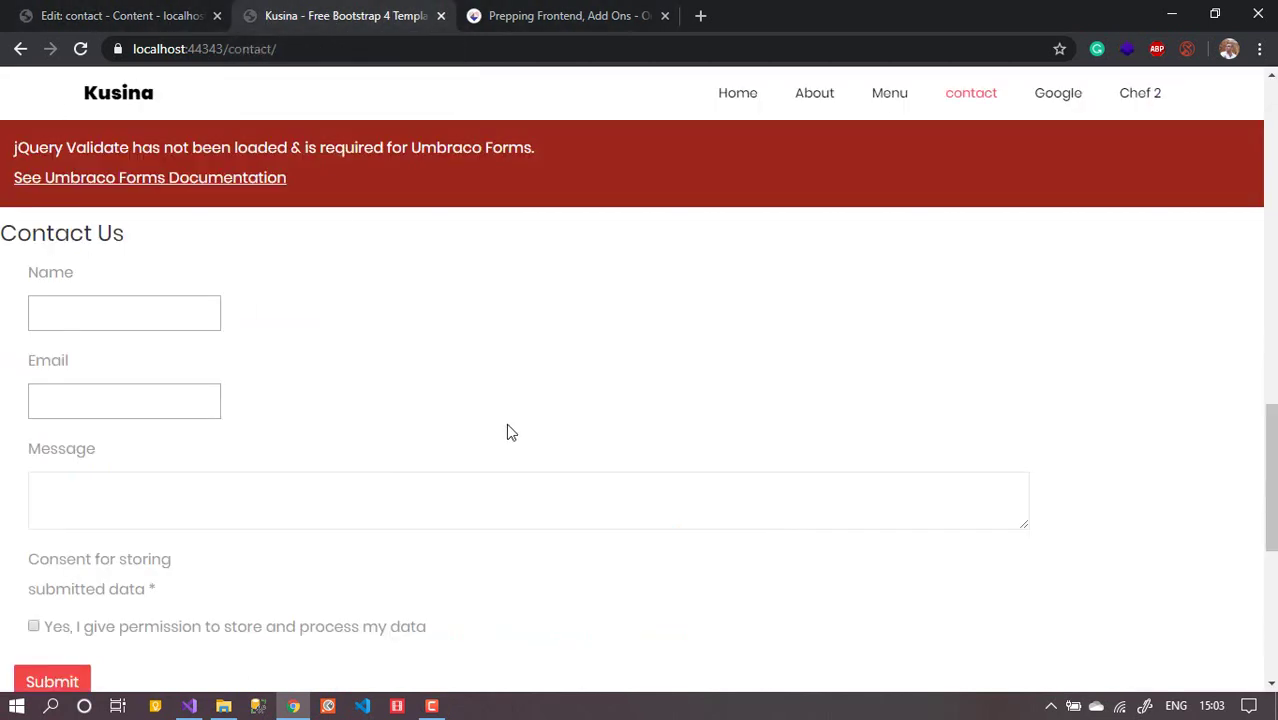
pyautogui.click(83, 48)
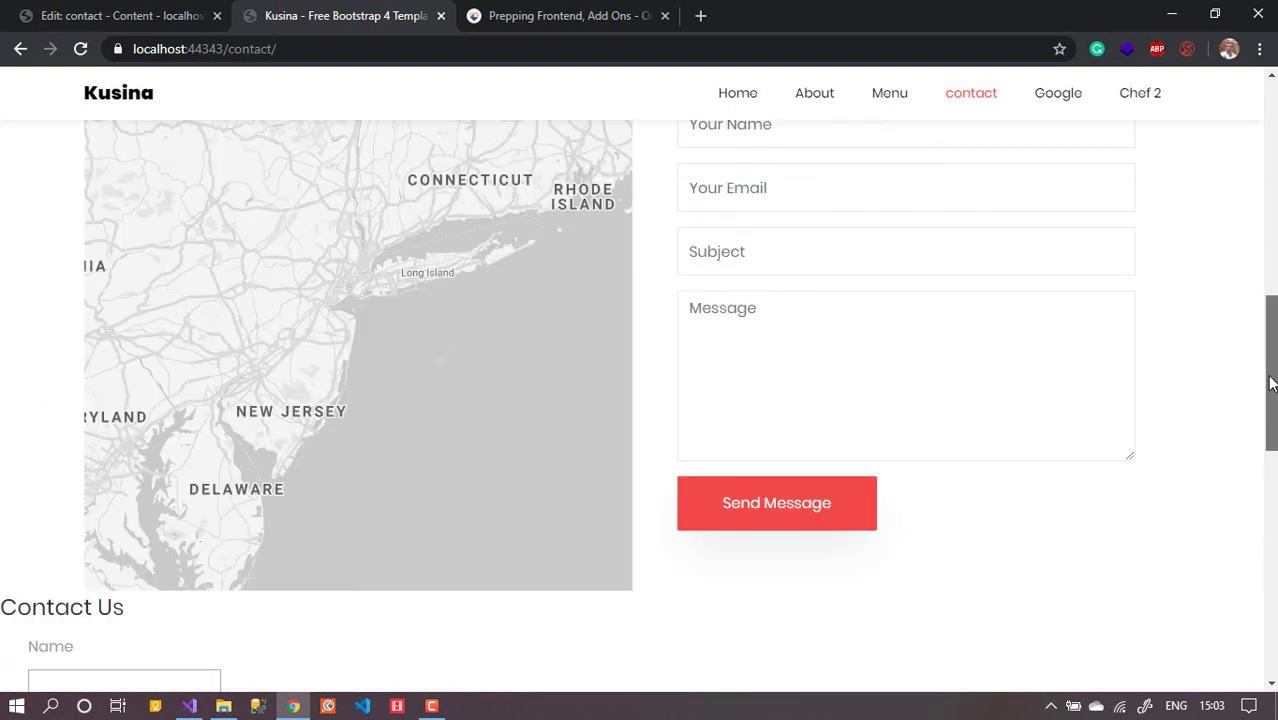
# Fill in a test name, a saved email and message 'test', tick consent, and submit.
pyautogui.scroll(-5, 1270, 500)
pyautogui.click(126, 217)
pyautogui.write('test')
pyautogui.click(100, 305)
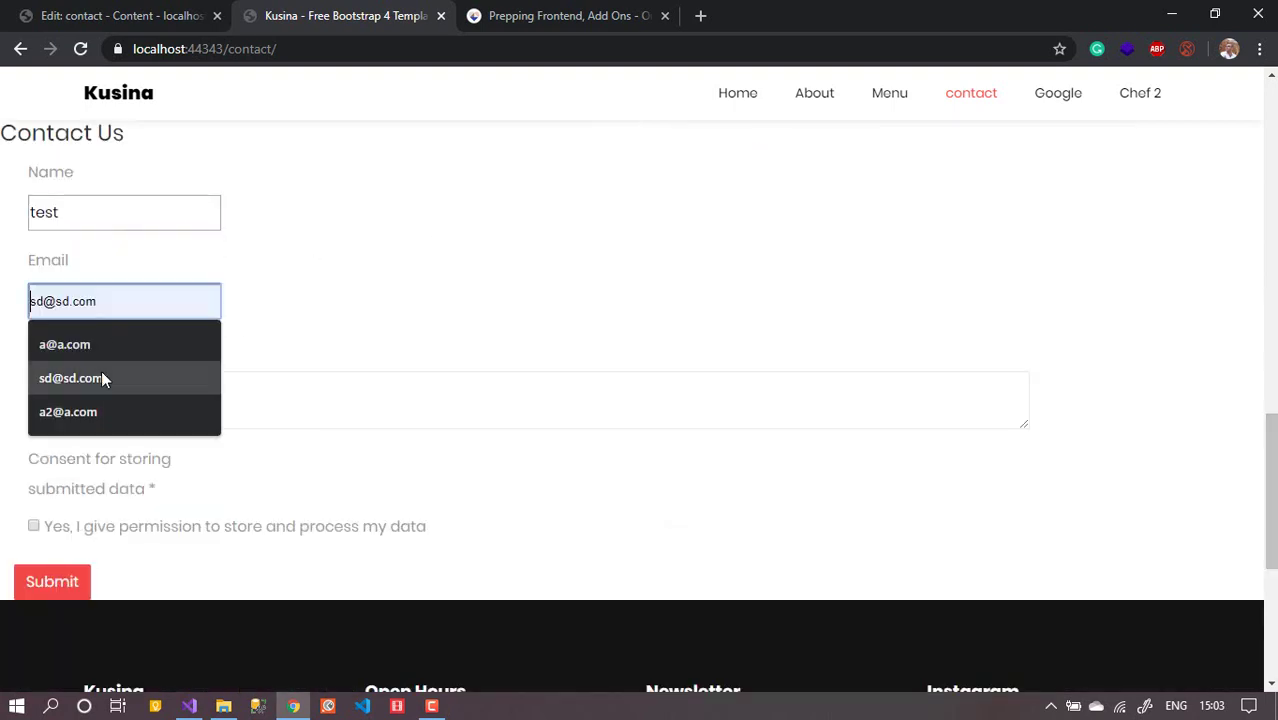
pyautogui.click(101, 348)
pyautogui.click(100, 406)
pyautogui.write('test')
pyautogui.click(40, 526)
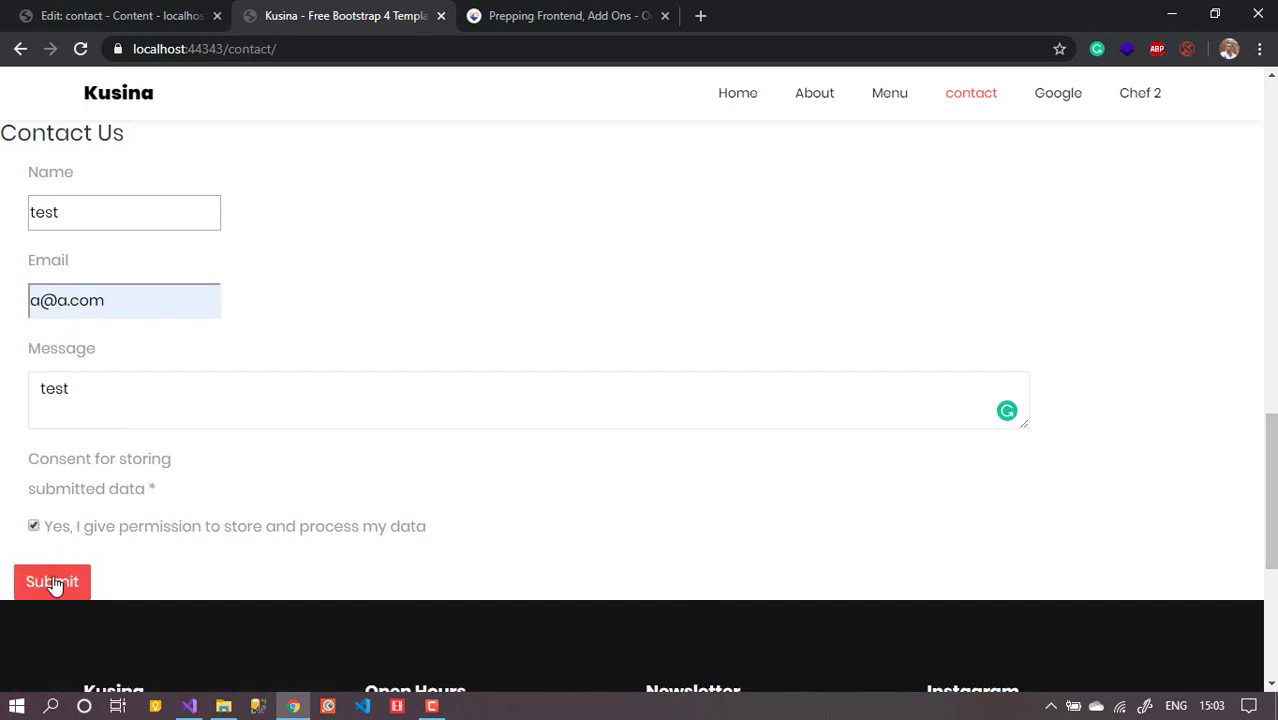
pyautogui.click(52, 583)
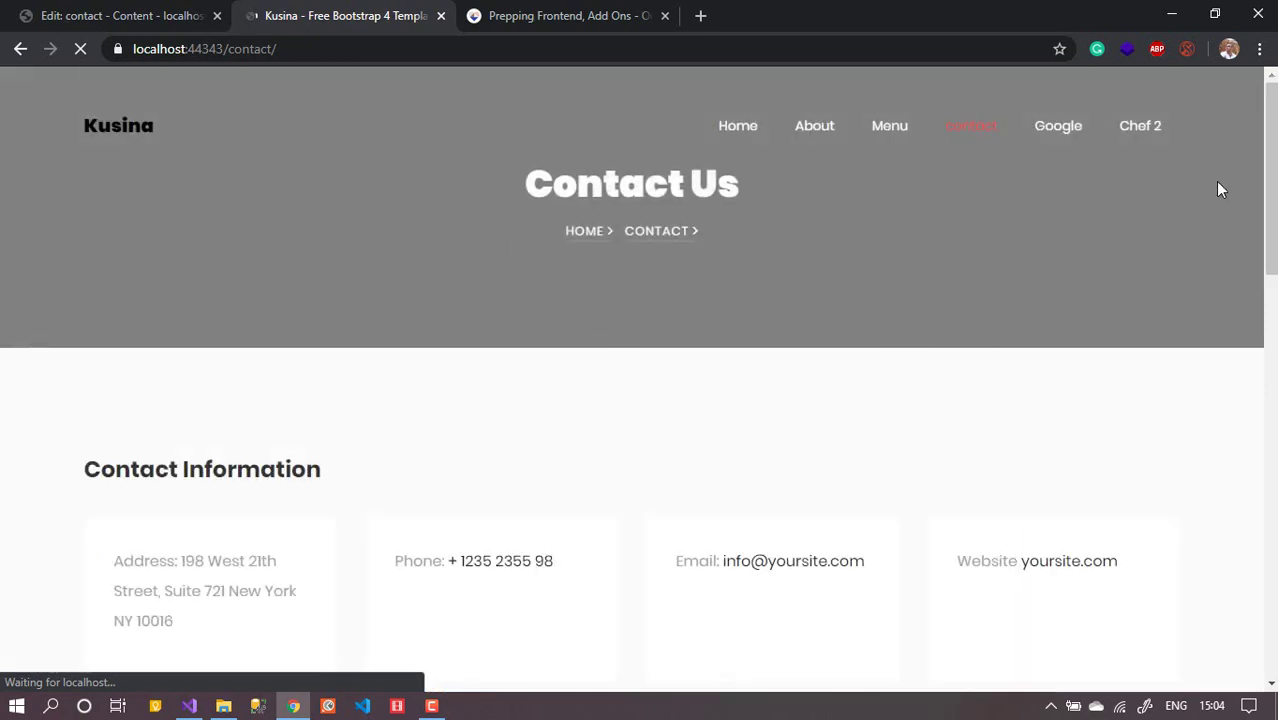
# Highlight the 'Thank you' confirmation text, then return to the Umbraco contact page editor.
pyautogui.moveTo(1270, 180); pyautogui.dragTo(1270, 540)
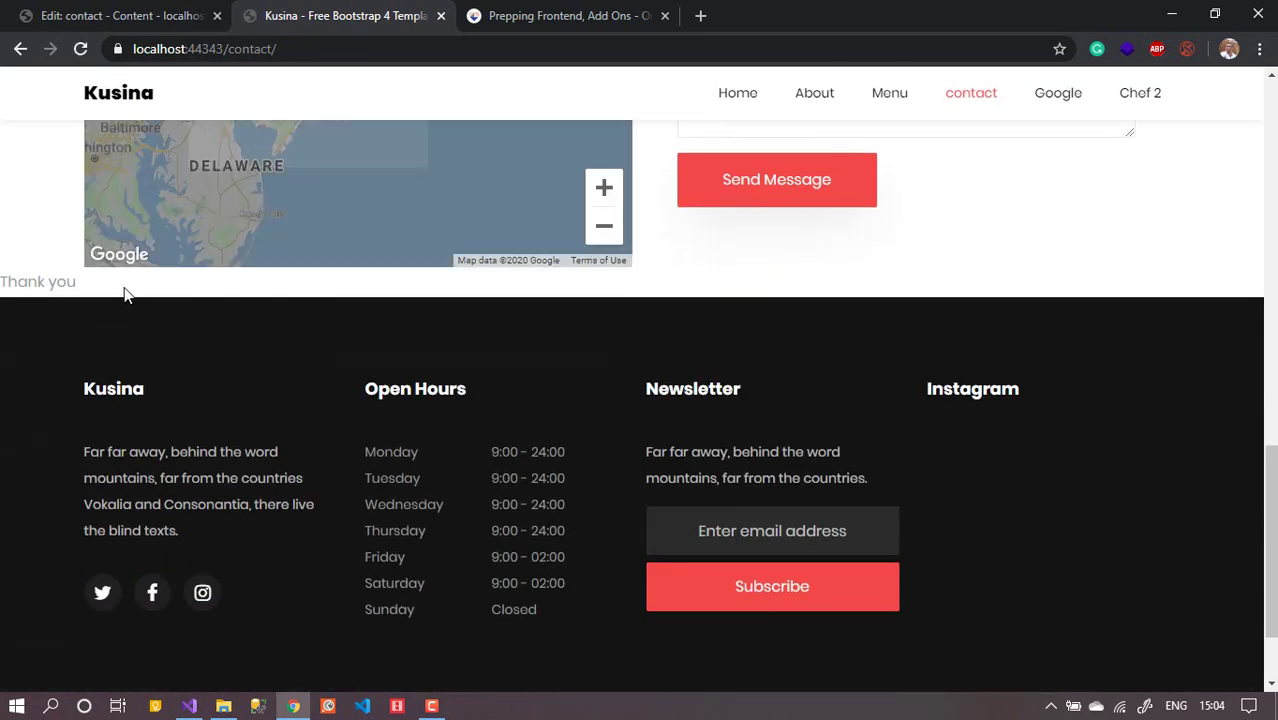
pyautogui.moveTo(131, 291); pyautogui.dragTo(2, 281)
pyautogui.click(77, 274)
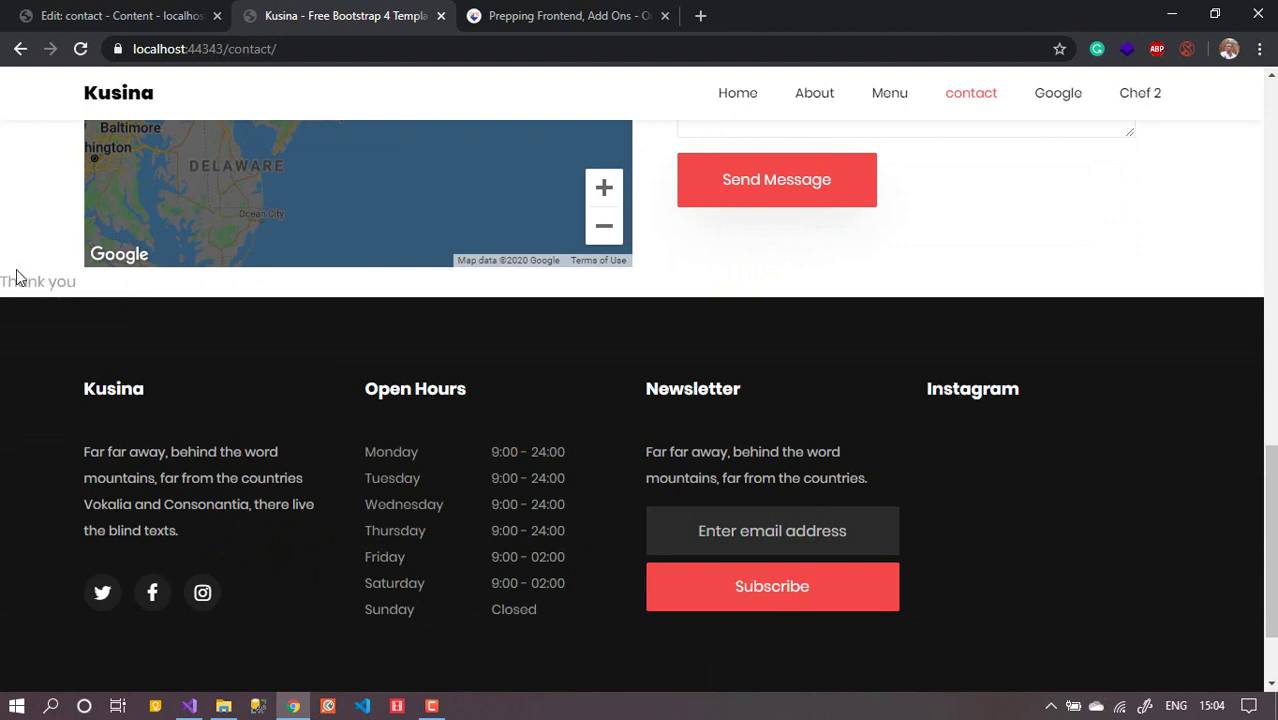
pyautogui.tripleClick(114, 286)
pyautogui.moveTo(163, 289); pyautogui.dragTo(2, 281)
pyautogui.click(5, 280)
pyautogui.click(10, 281)
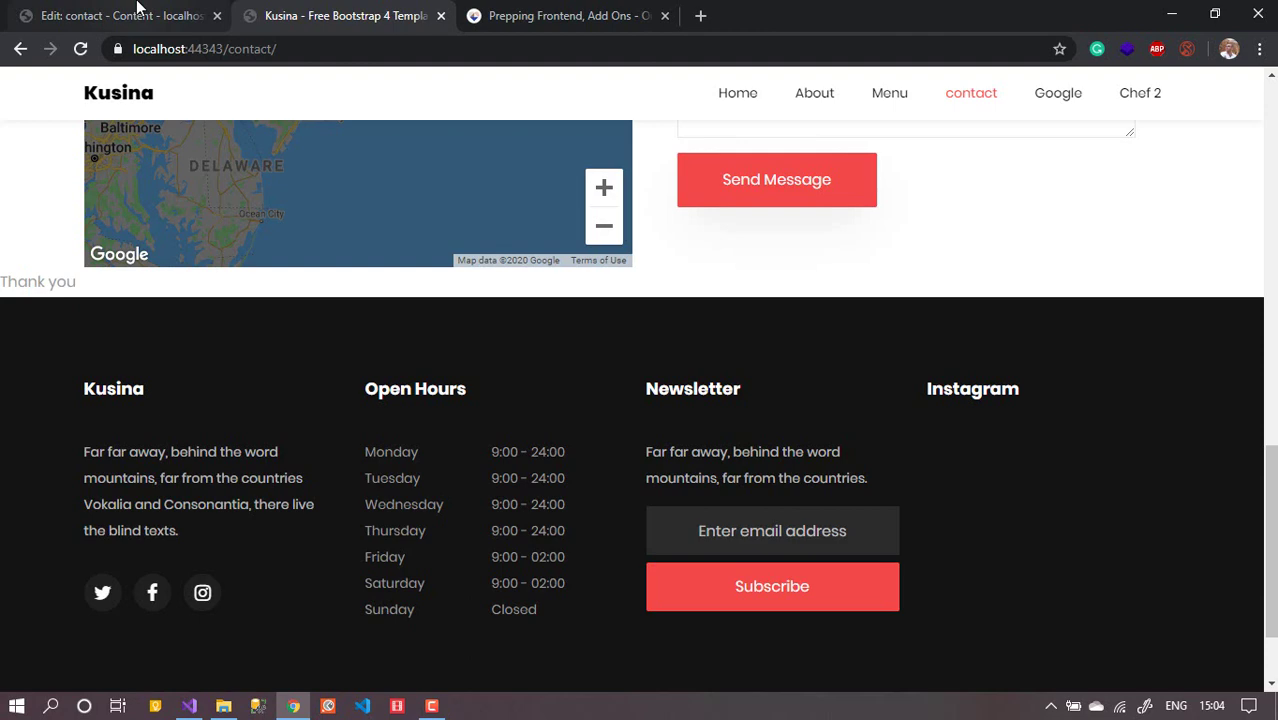
pyautogui.click(137, 8)
pyautogui.moveTo(271, 251)
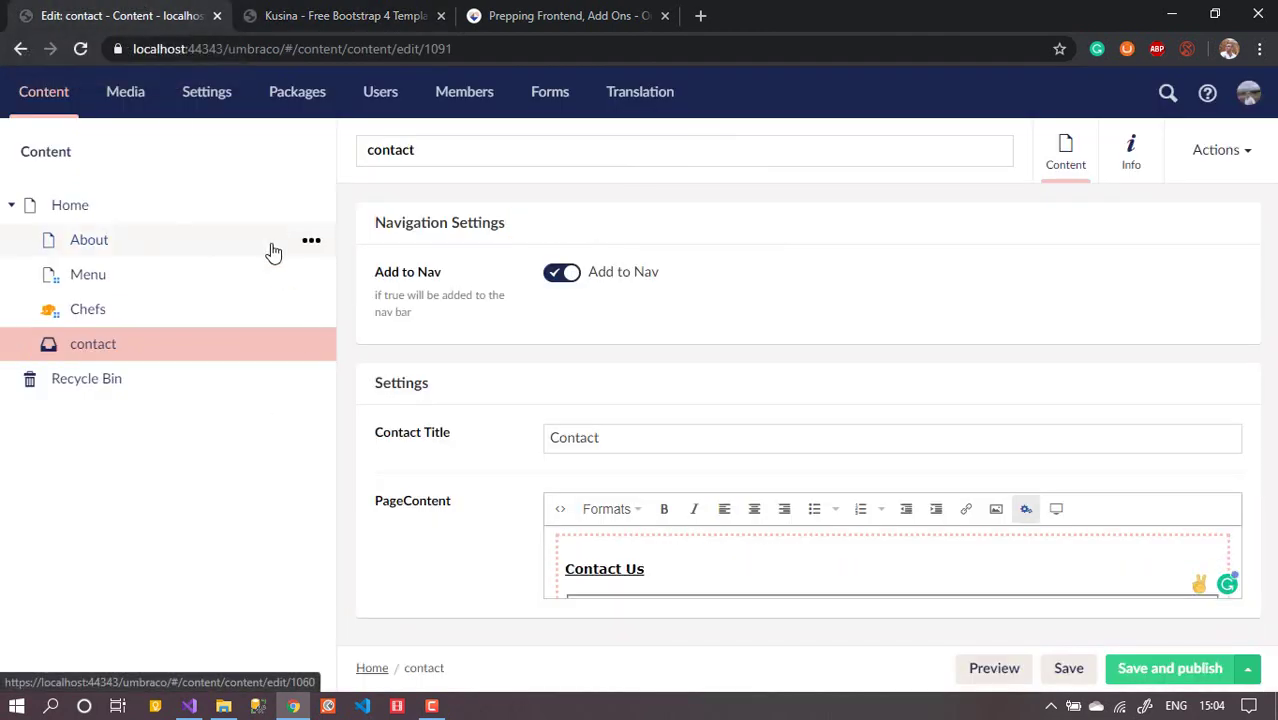
# Open the Contact form's Entries list in the Forms section to find the test submission.
pyautogui.click(545, 105)
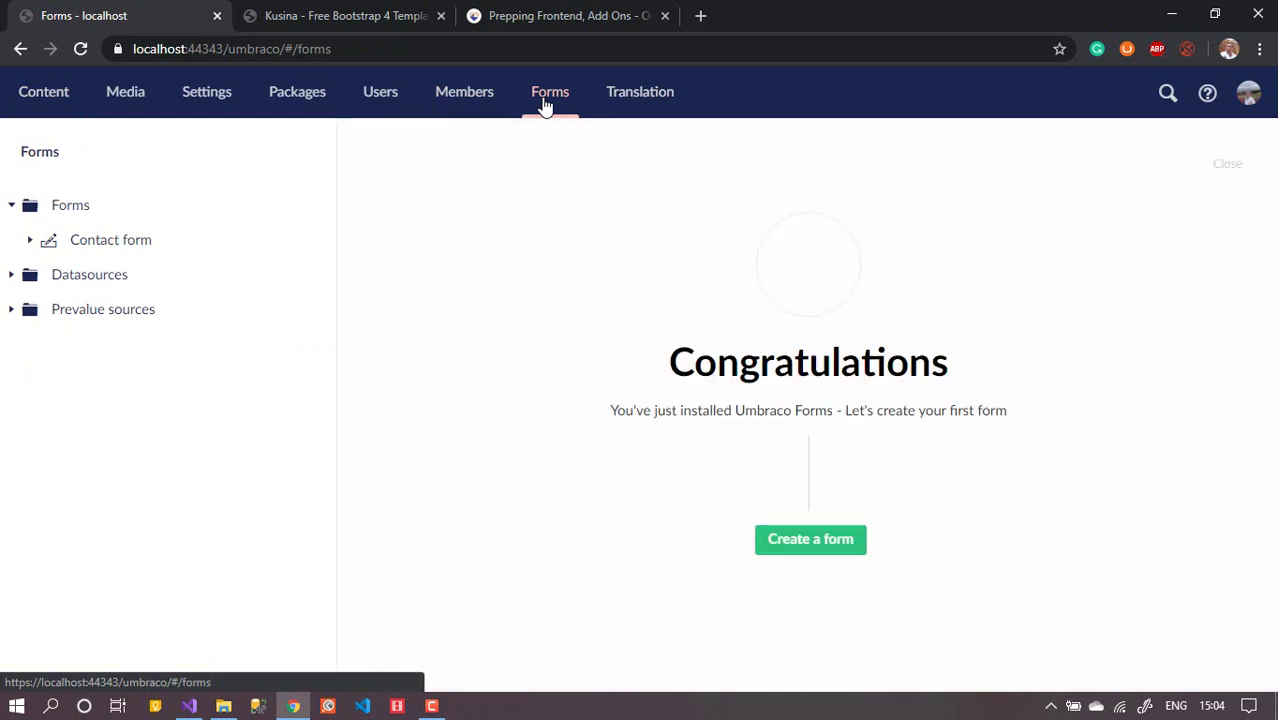
pyautogui.click(35, 246)
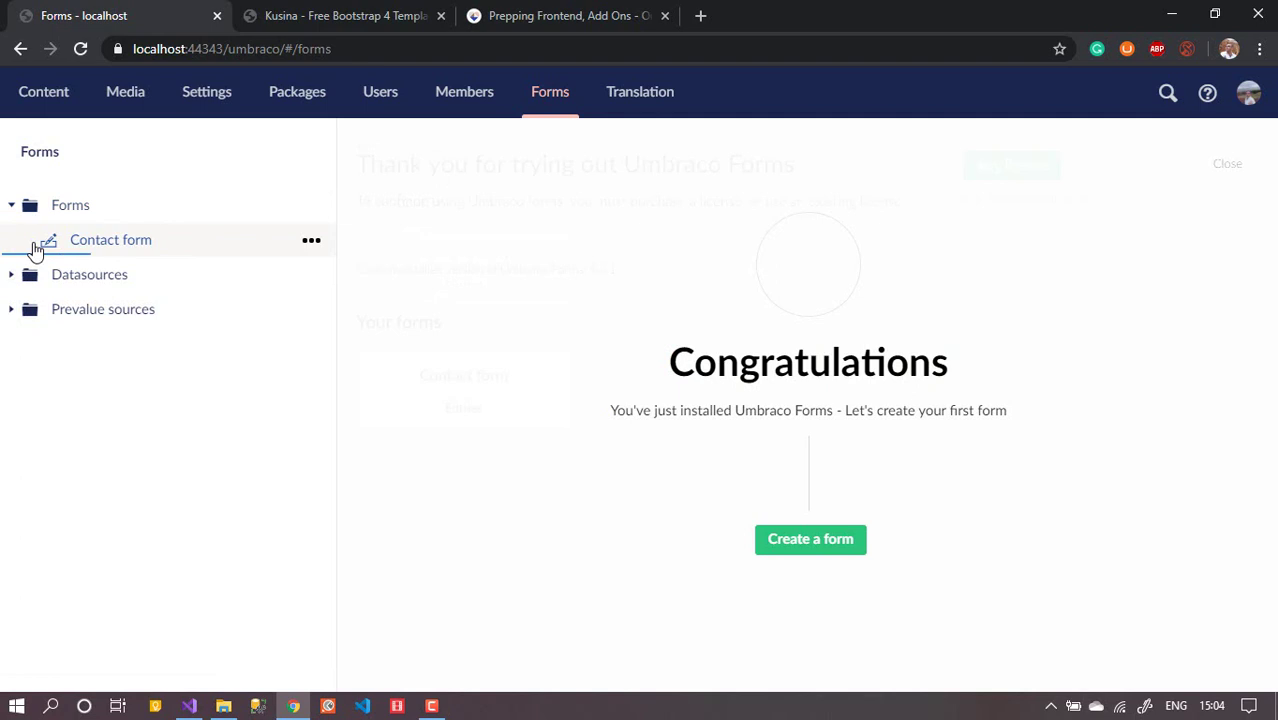
pyautogui.click(120, 276)
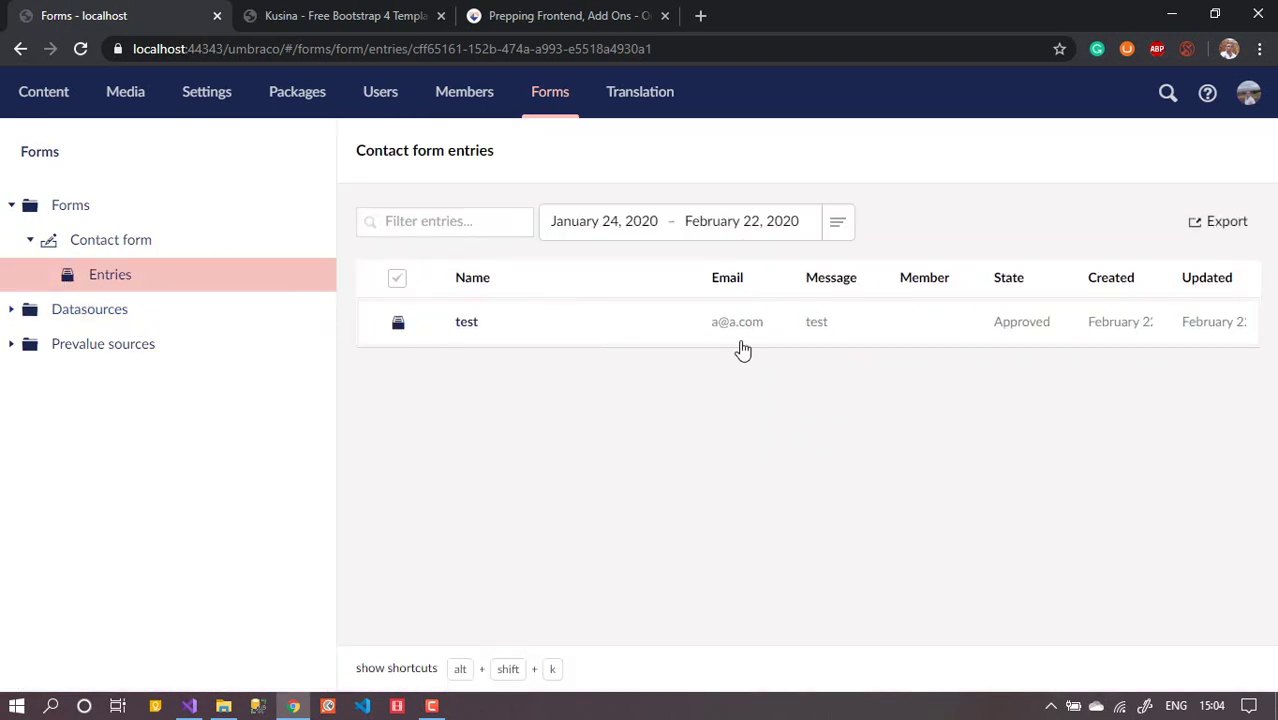
# Reload the Kusina contact page, then open the test entry's details in the Contact form entries.
pyautogui.click(310, 12)
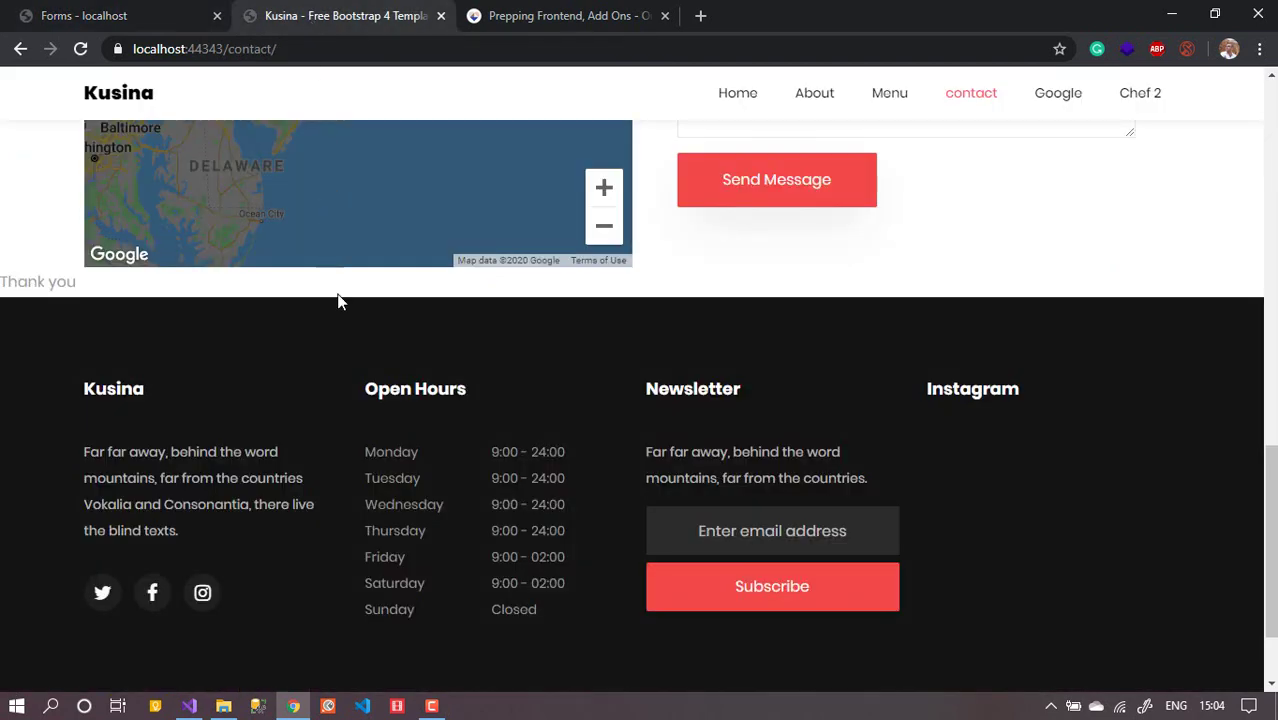
pyautogui.click(79, 55)
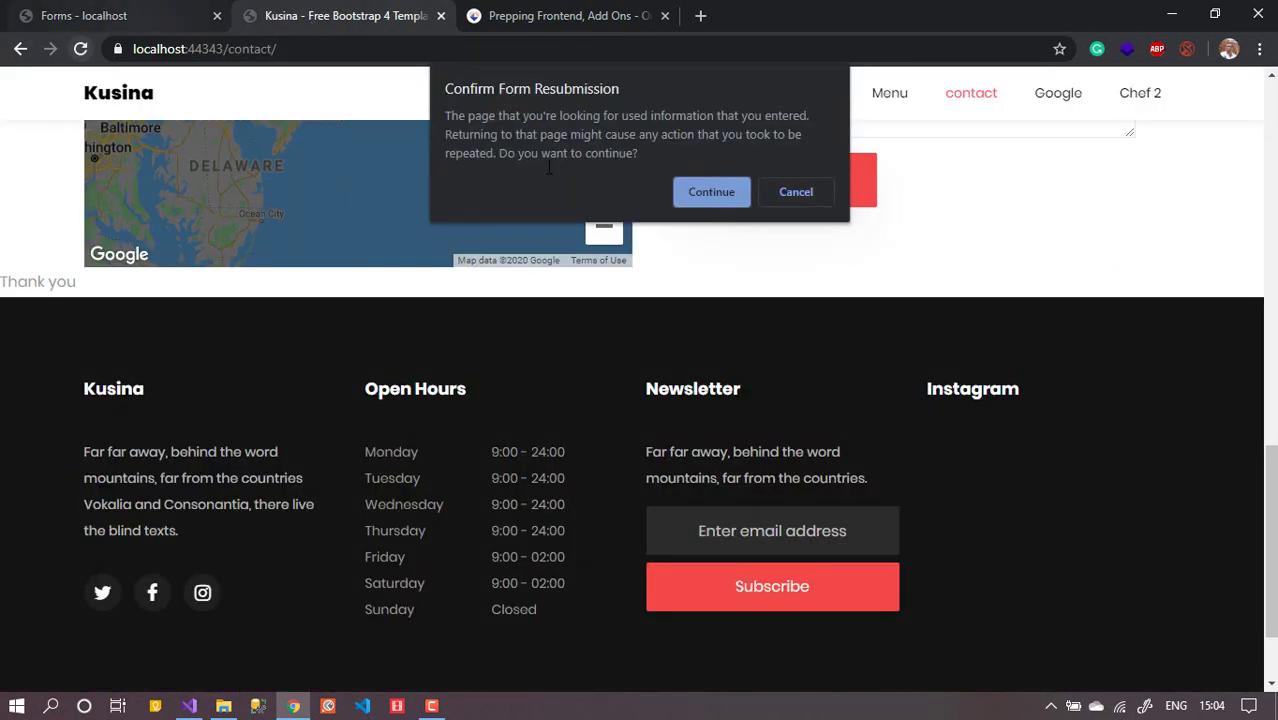
pyautogui.press('Return')
pyautogui.click(137, 18)
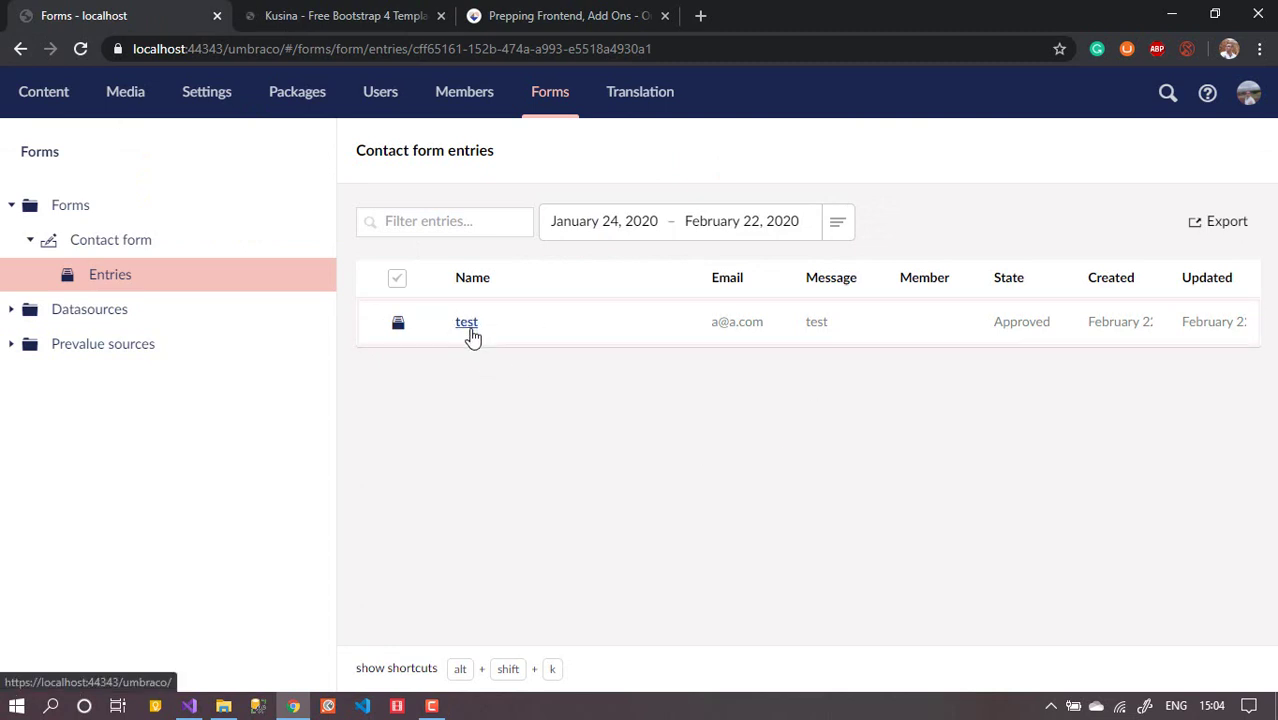
pyautogui.click(470, 330)
pyautogui.moveTo(358, 264); pyautogui.dragTo(578, 487)
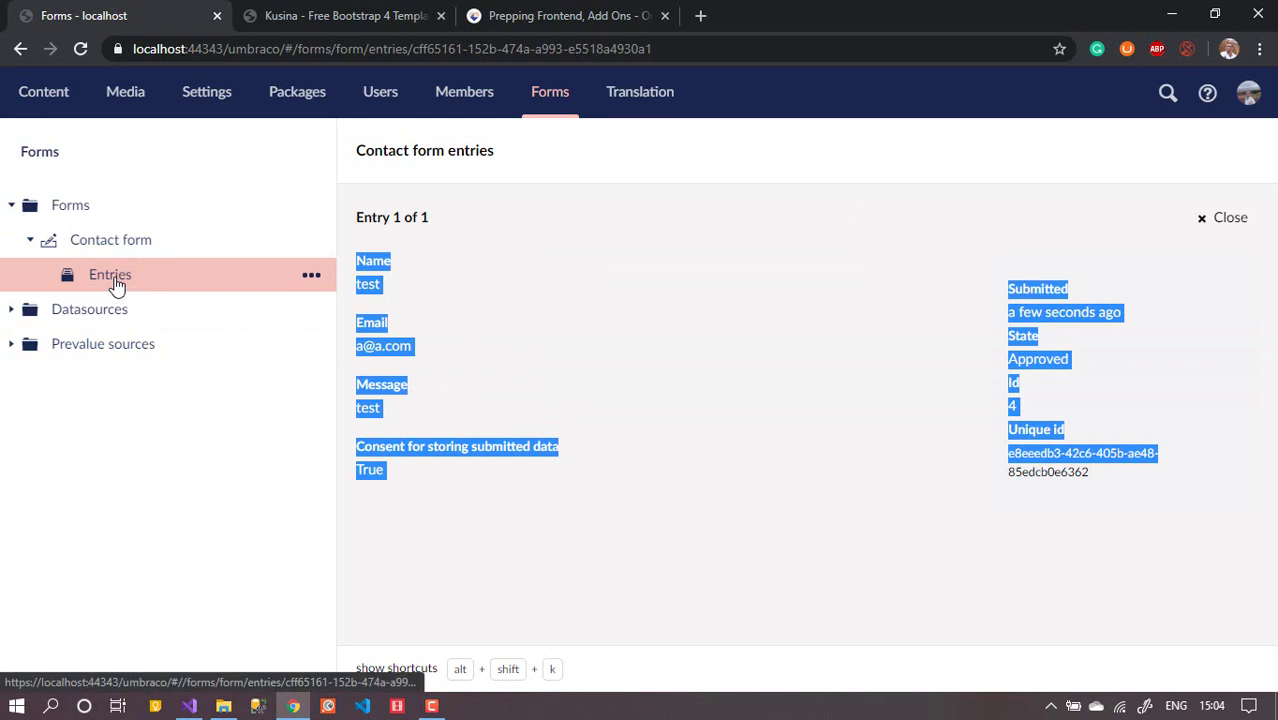
# Reload the Kusina contact page again with F5, confirming the reload prompt.
pyautogui.click(373, 16)
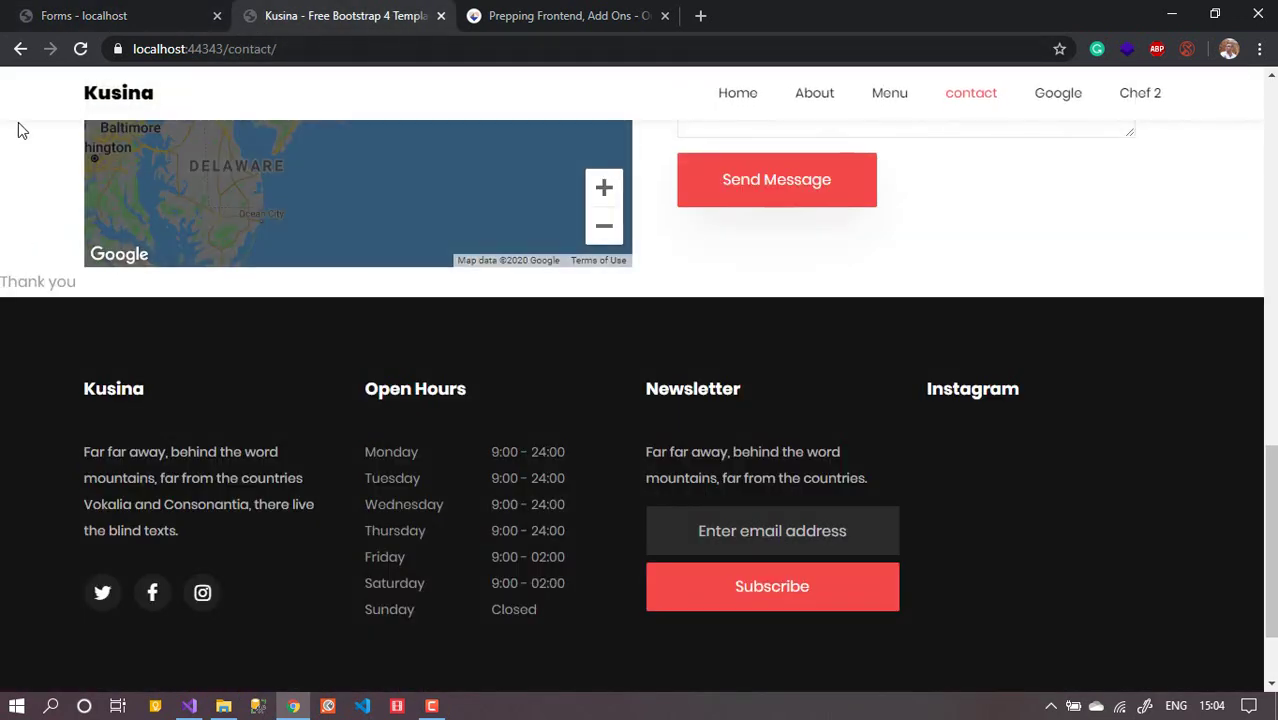
pyautogui.press('F5')
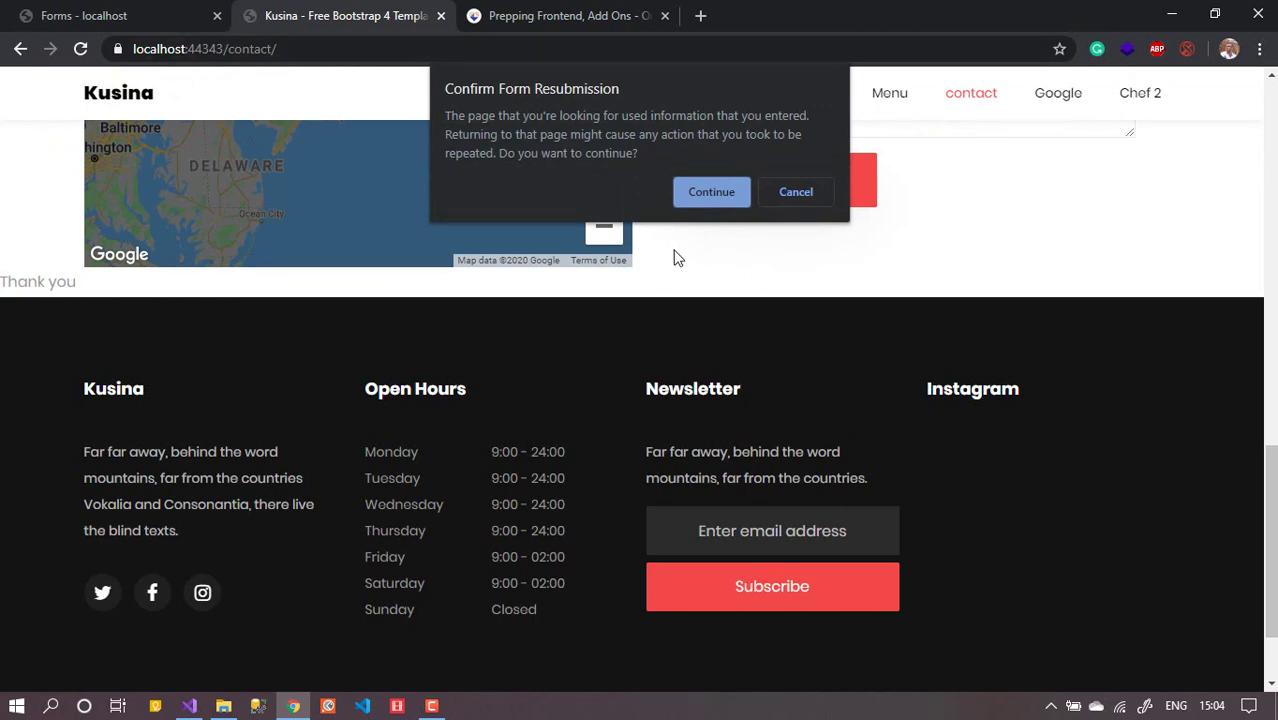
pyautogui.press('Return')
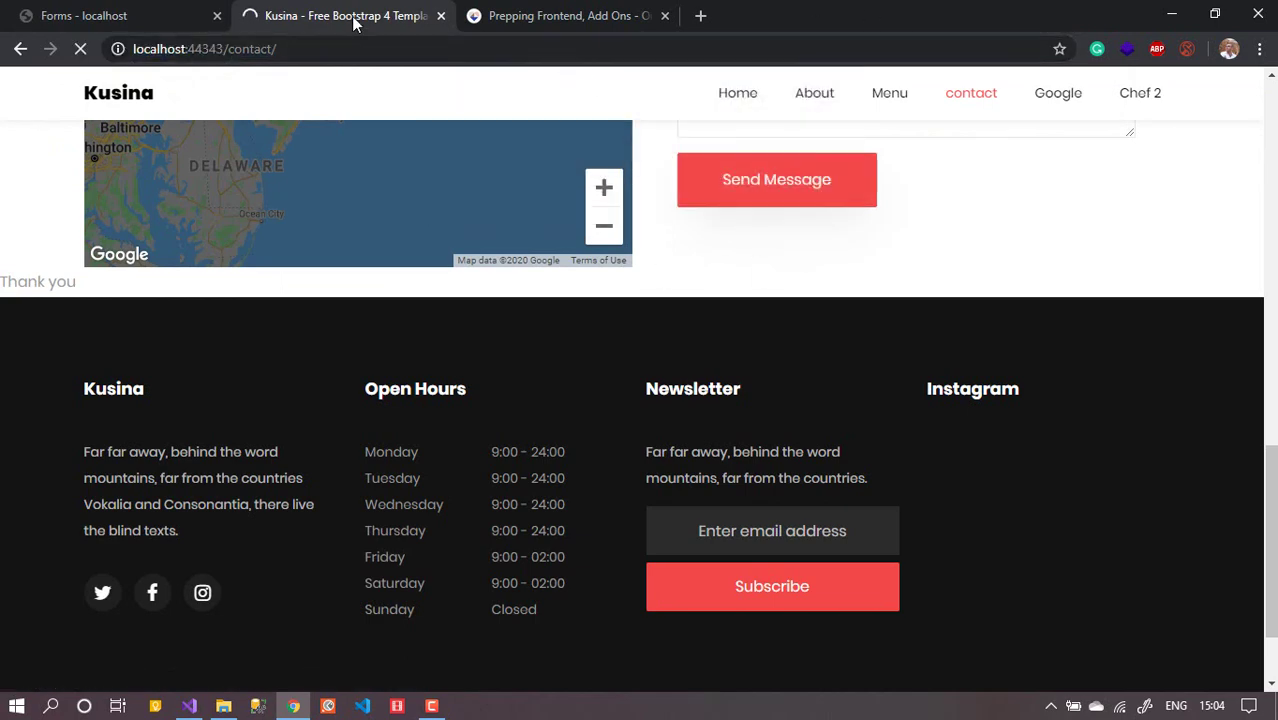
pyautogui.click(565, 16)
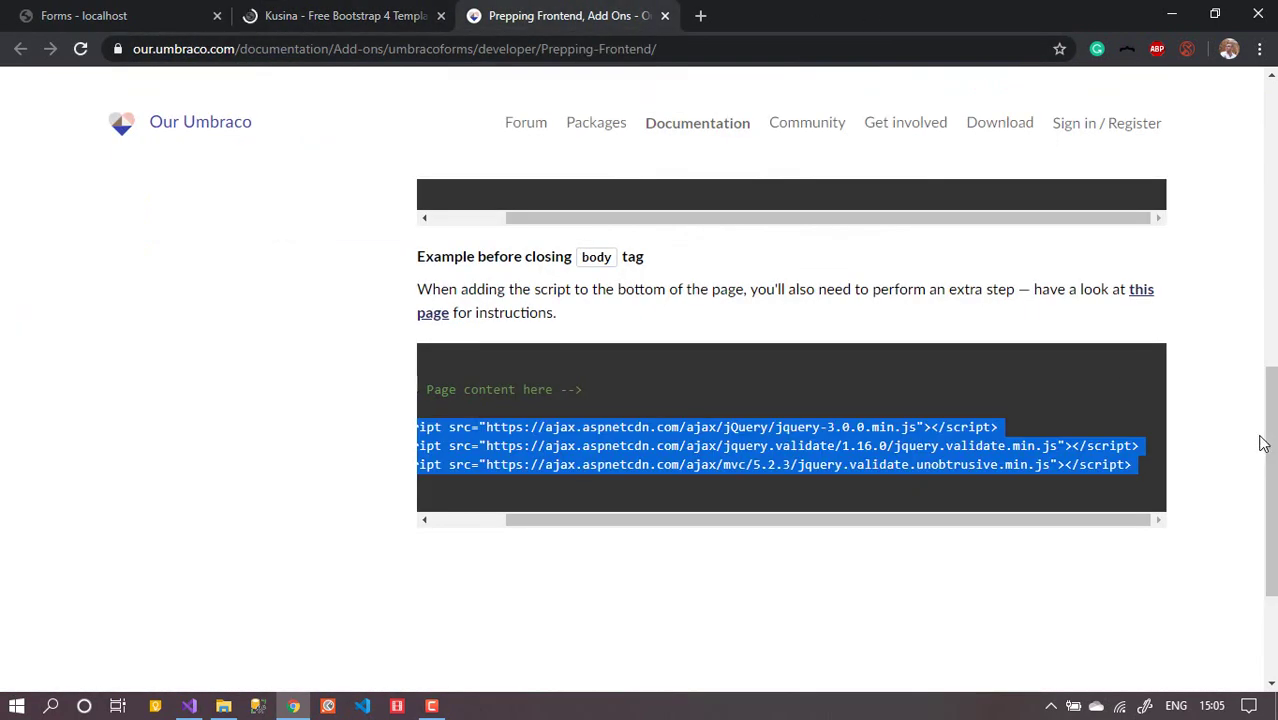
pyautogui.scroll(10, 1257, 441)
pyautogui.click(120, 15)
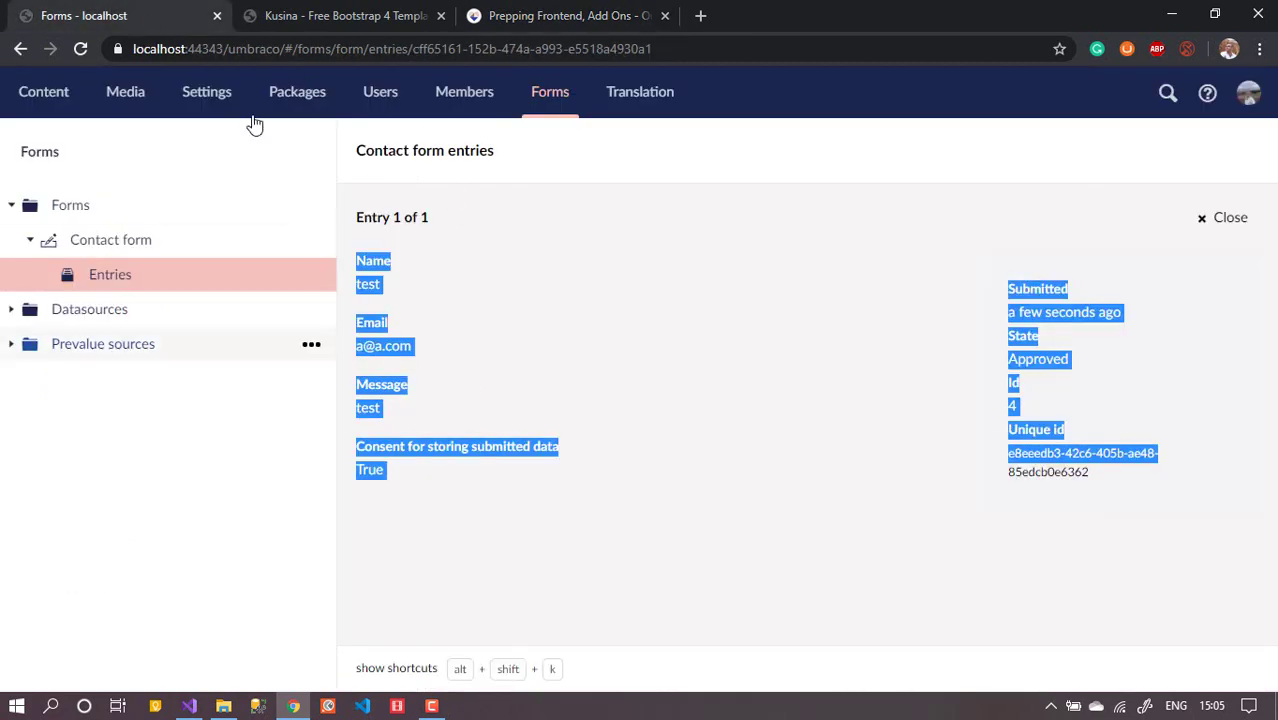
pyautogui.click(330, 16)
# Submit a second contact entry with saved name and email, message 'test', and consent ticked.
pyautogui.click(146, 364)
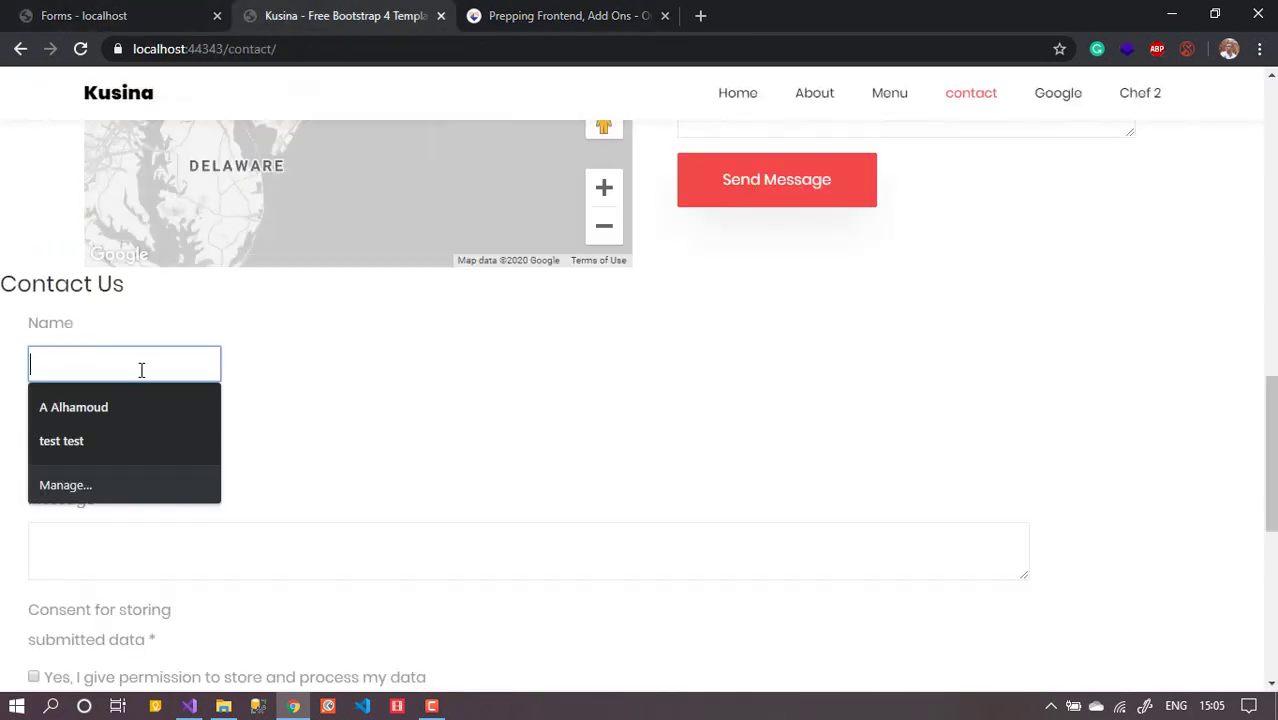
pyautogui.click(124, 409)
pyautogui.click(117, 450)
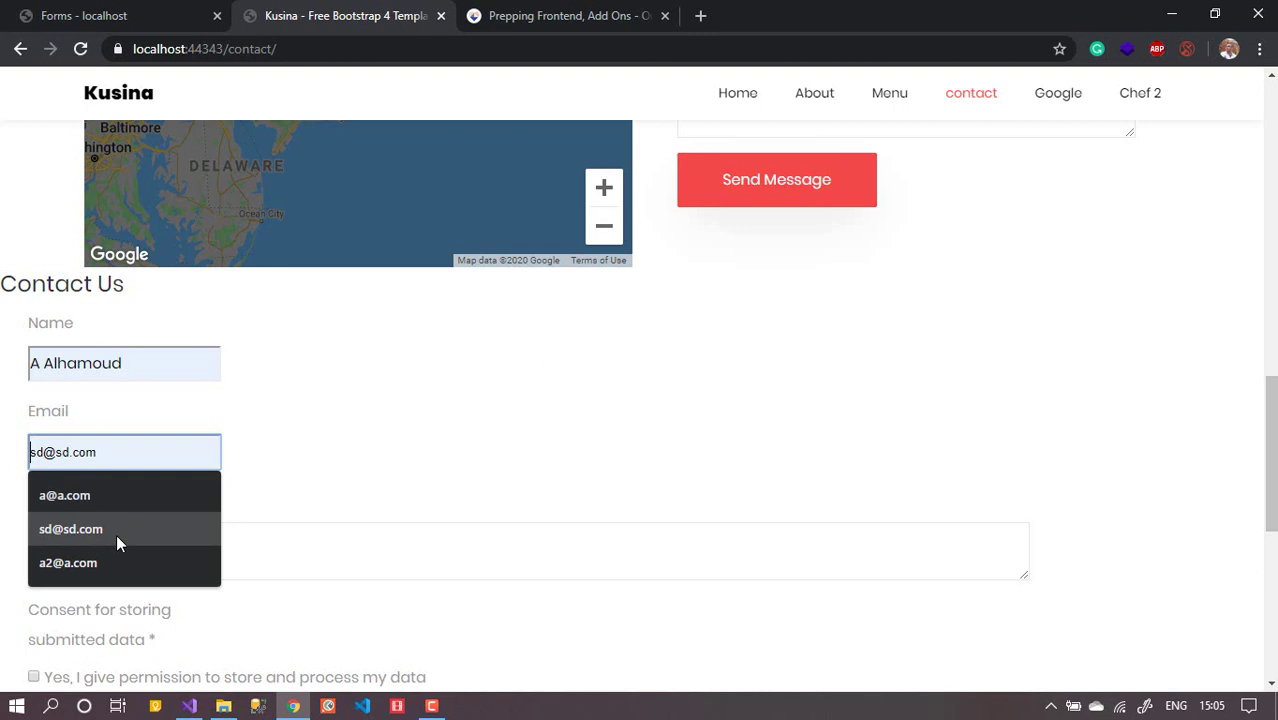
pyautogui.click(114, 552)
pyautogui.click(100, 558)
pyautogui.write('yt')
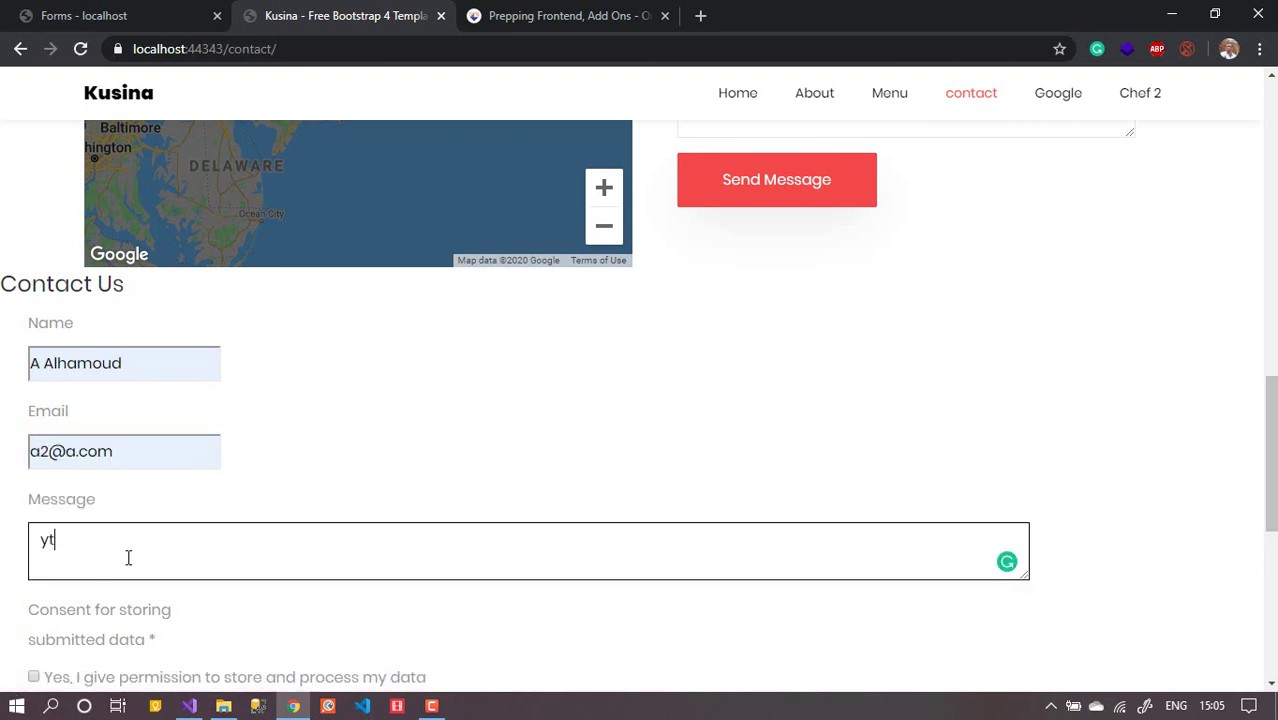
pyautogui.click(34, 678)
pyautogui.moveTo(1268, 425); pyautogui.dragTo(1268, 495)
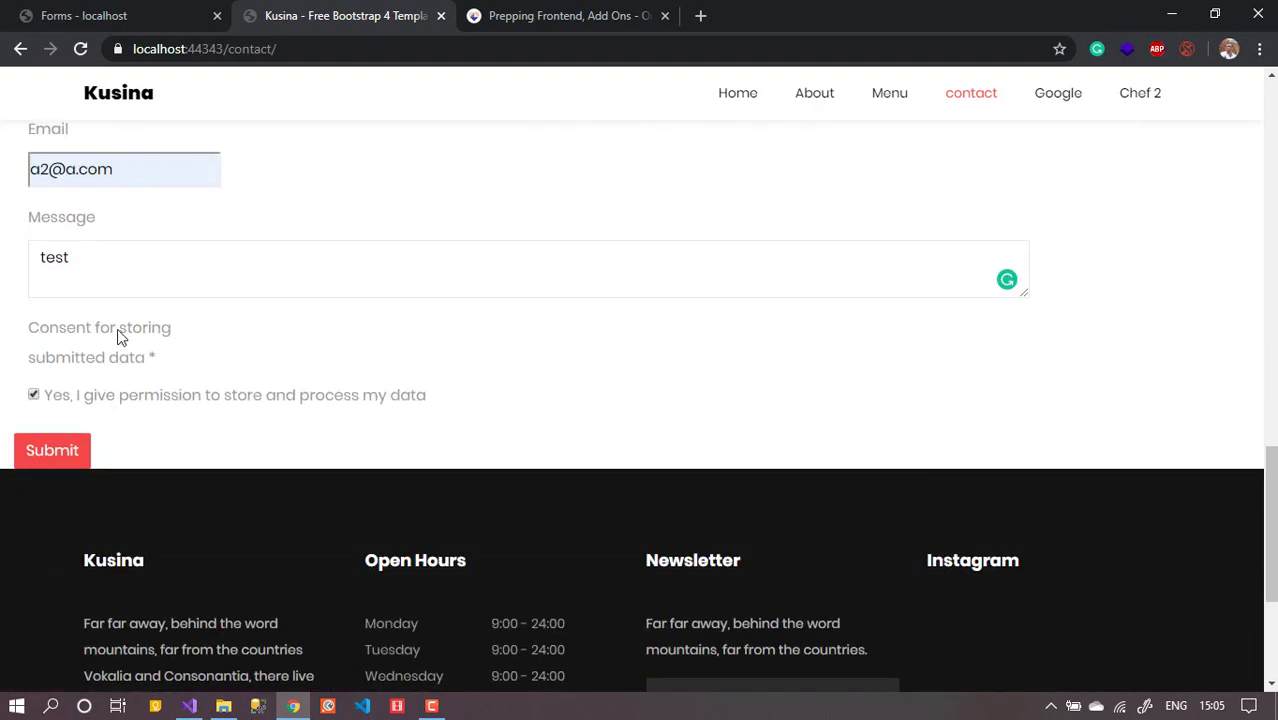
pyautogui.click(55, 448)
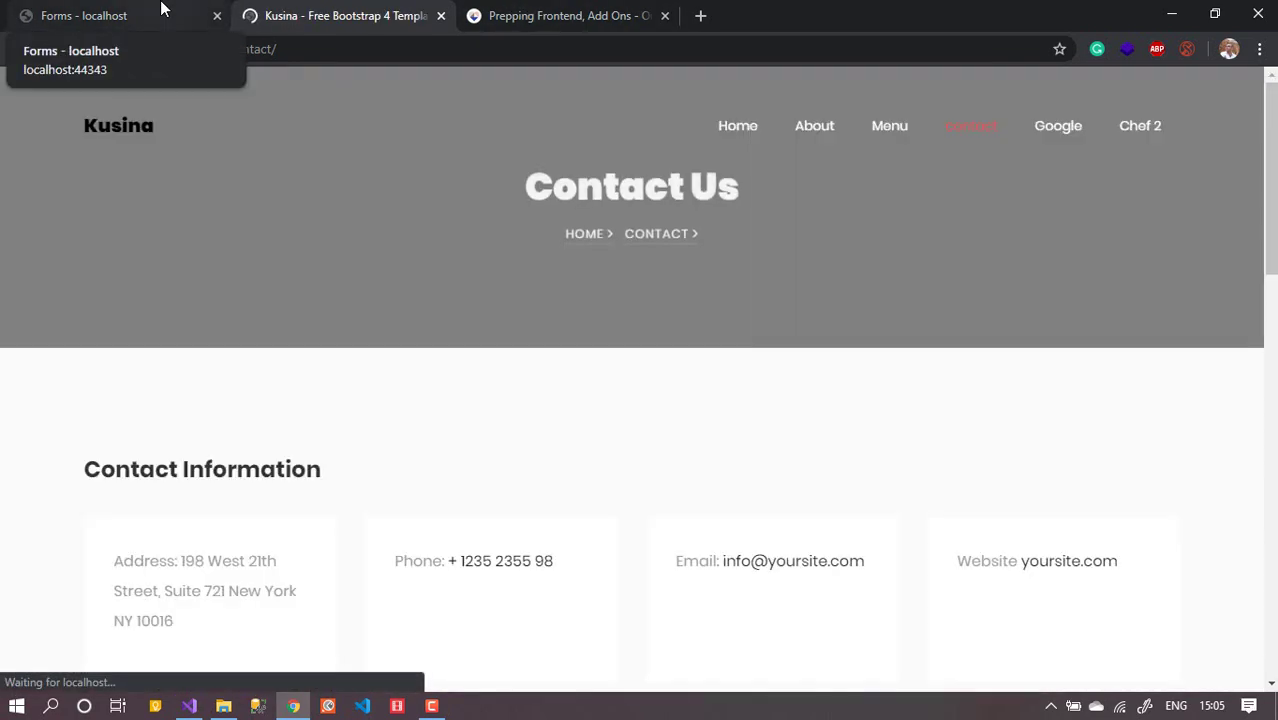
pyautogui.click(160, 12)
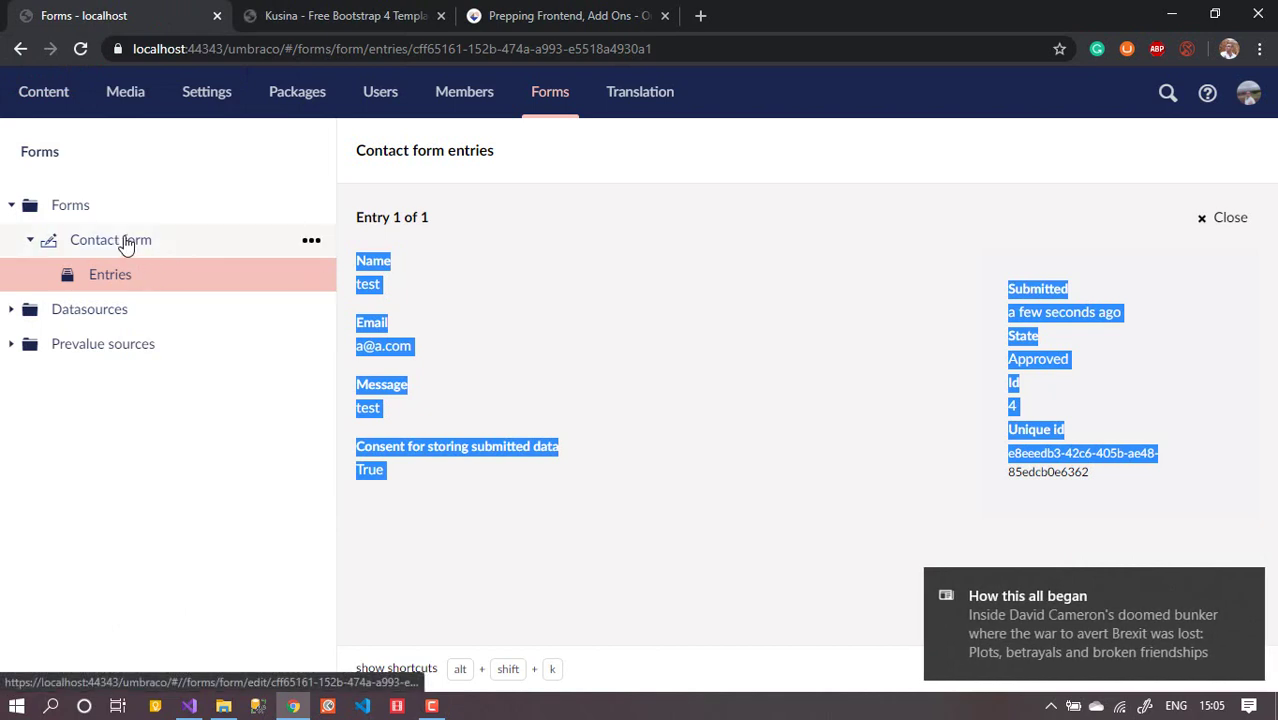
# View the newest of the four Contact form entries, then open Contact form in the designer.
pyautogui.click(125, 242)
pyautogui.click(1247, 584)
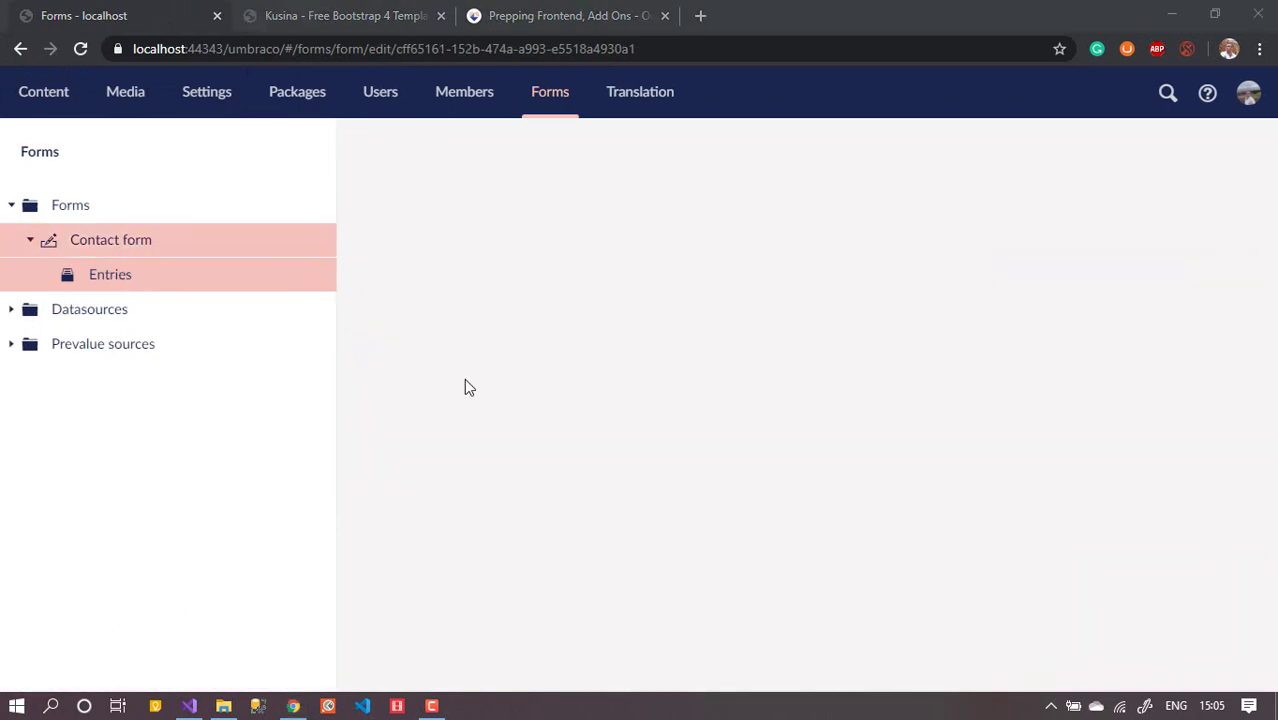
pyautogui.click(107, 274)
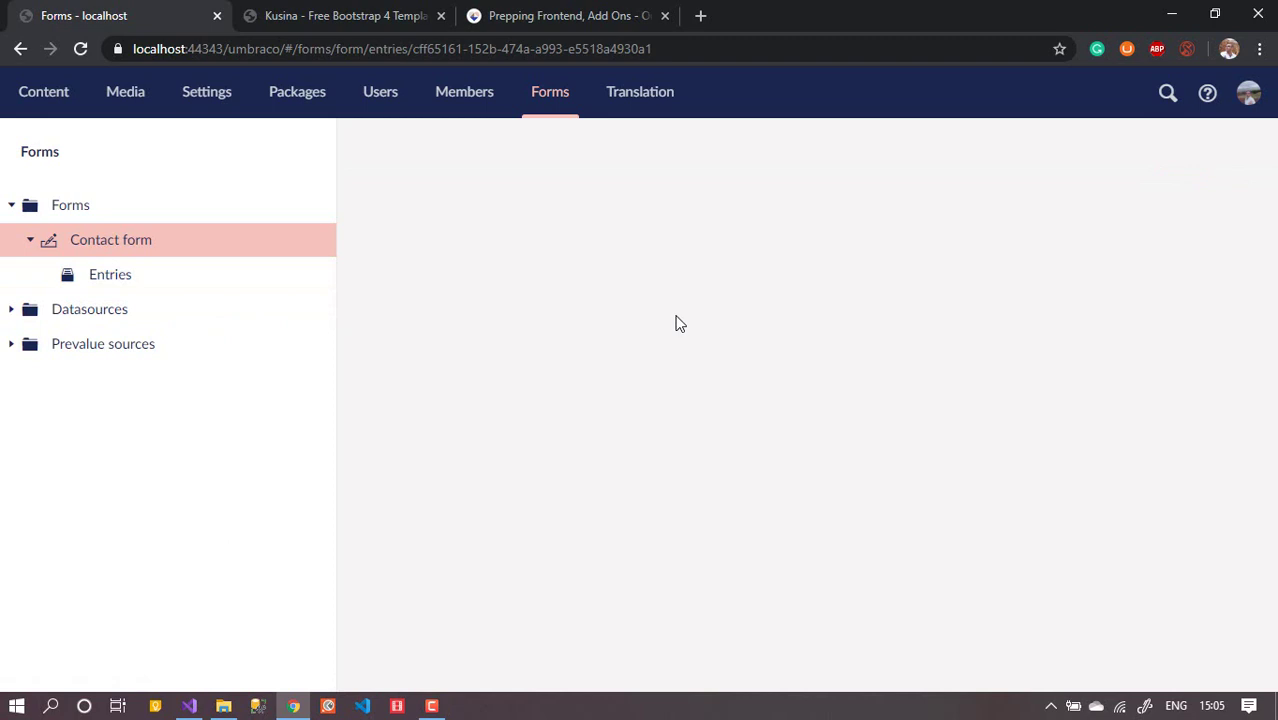
pyautogui.click(113, 286)
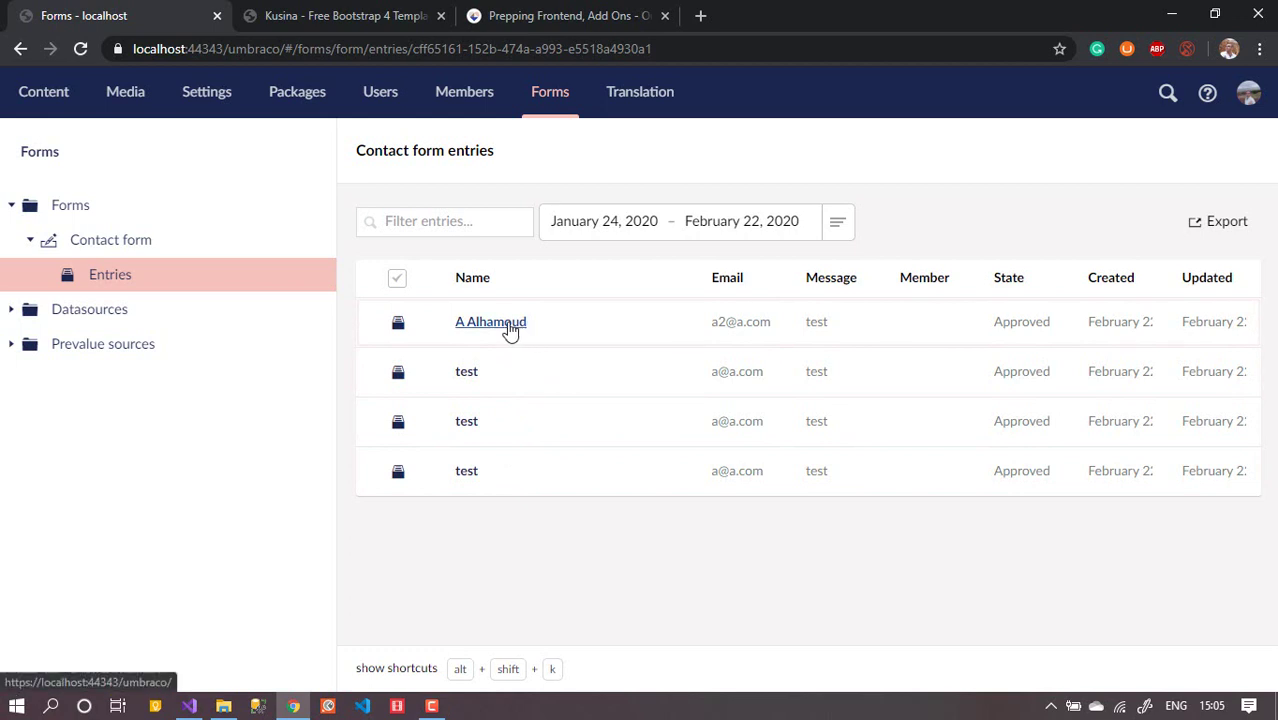
pyautogui.click(505, 322)
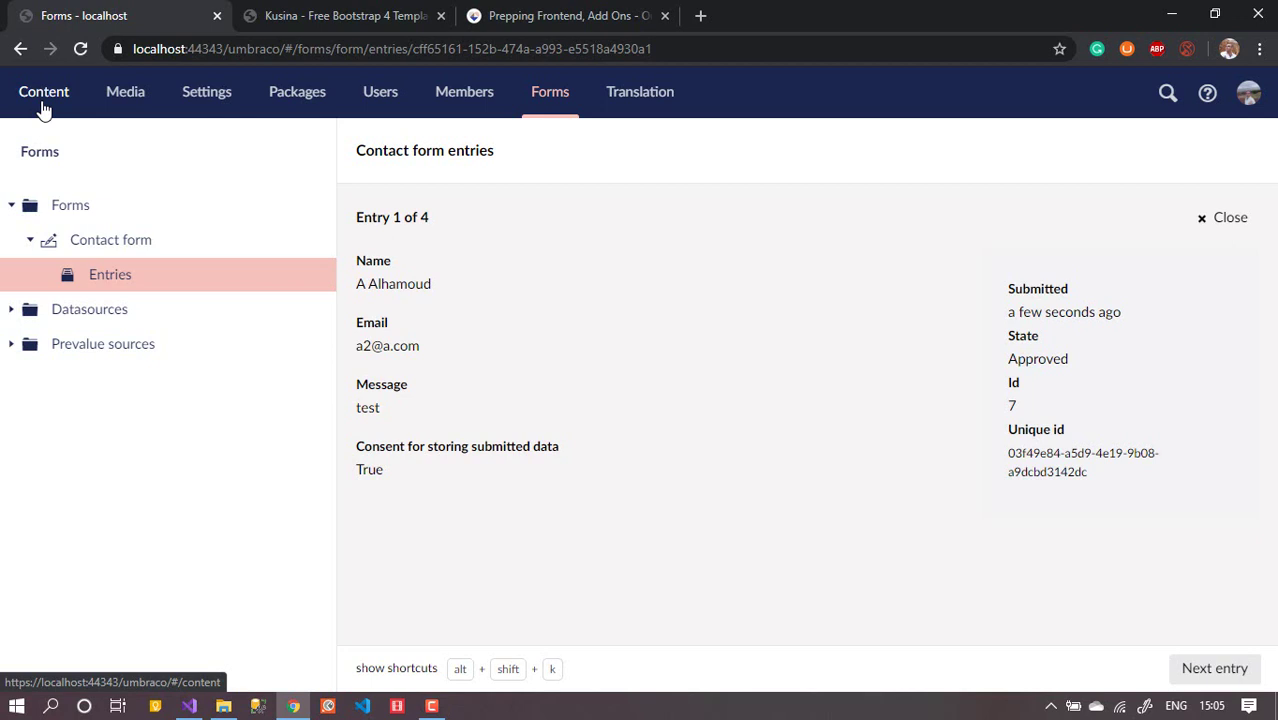
pyautogui.click(123, 248)
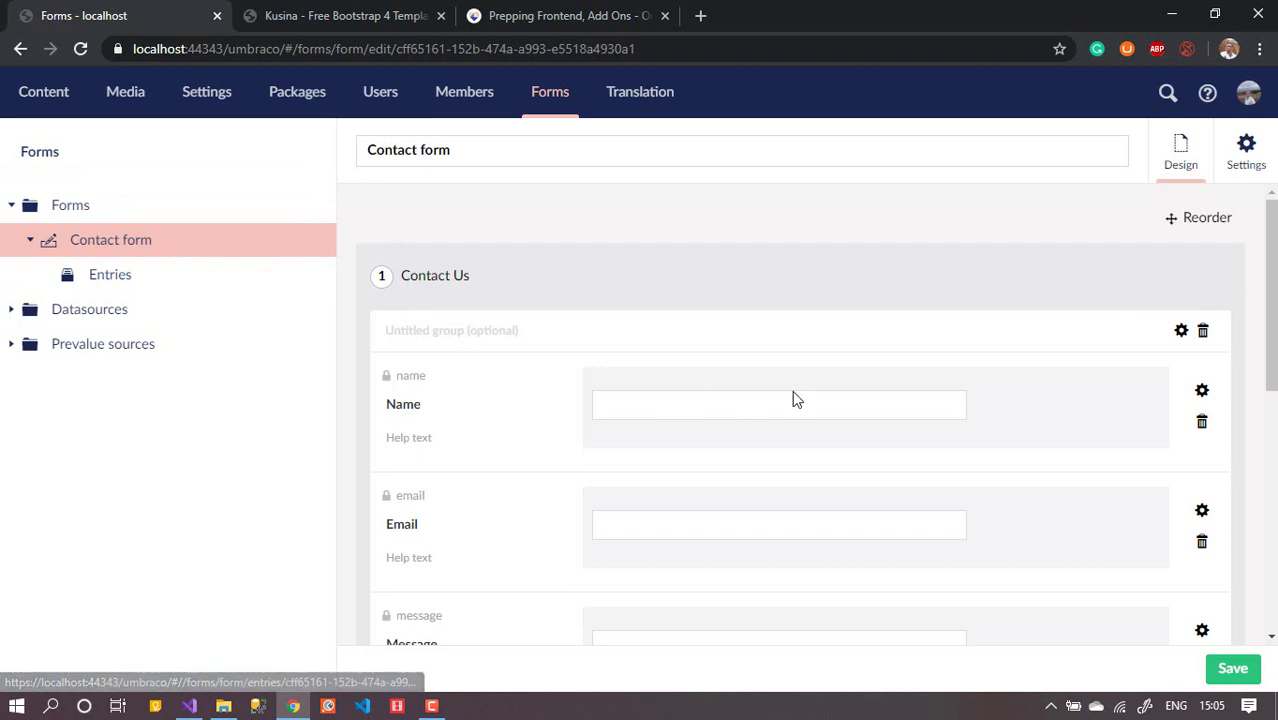
# Scroll through the Contact form fields down to dataConsent, then open the Name field's settings.
pyautogui.scroll(-2, 1268, 260)
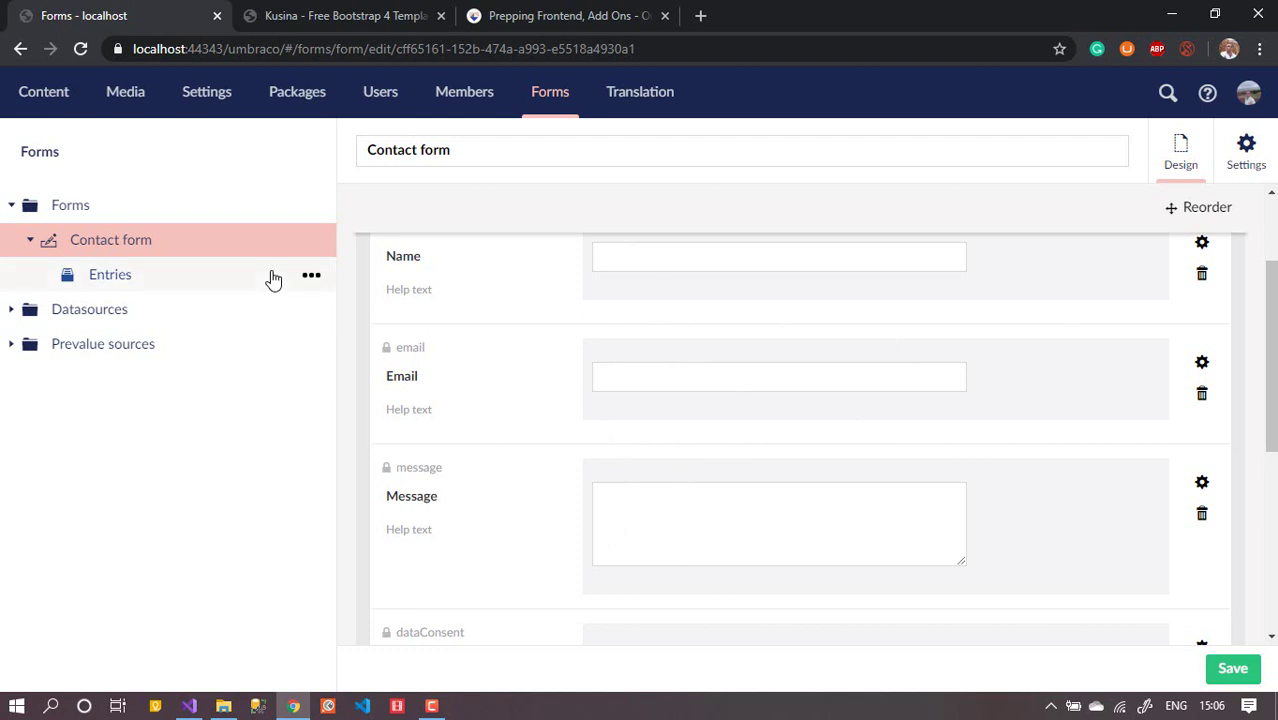
pyautogui.moveTo(1270, 322); pyautogui.dragTo(1272, 385)
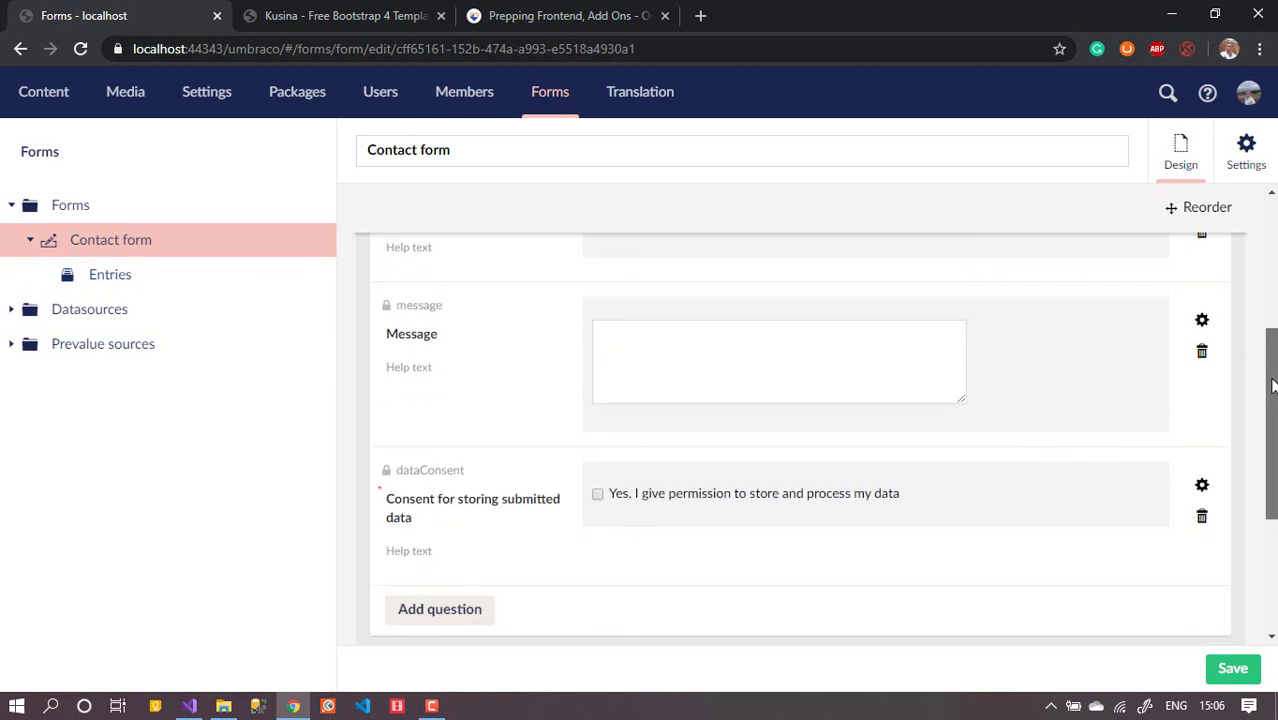
pyautogui.scroll(-1, 890, 574)
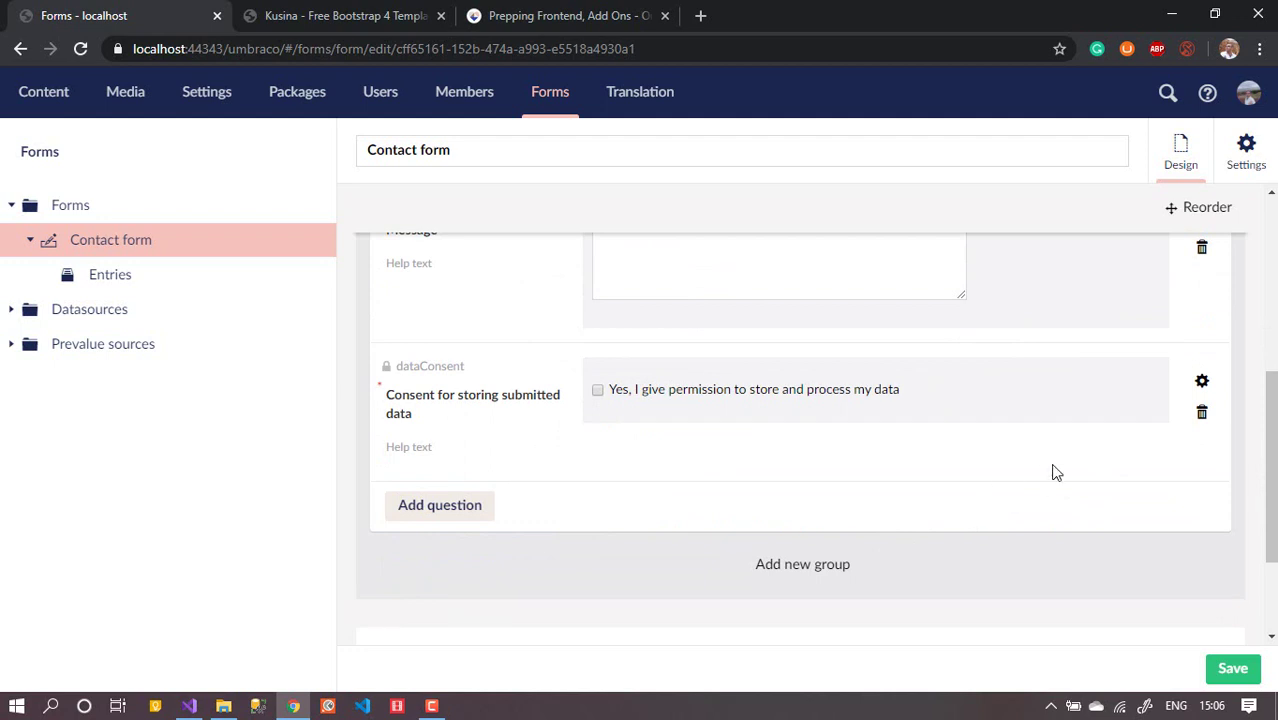
pyautogui.moveTo(1272, 443); pyautogui.dragTo(1272, 398)
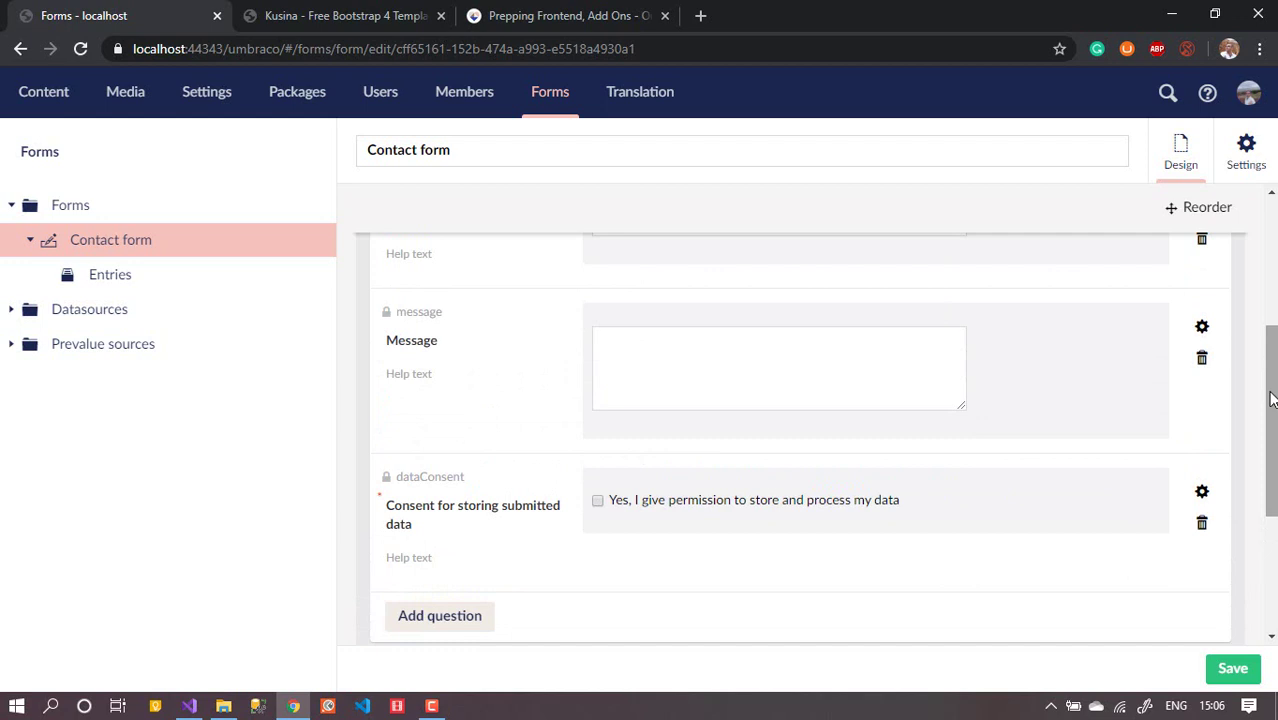
pyautogui.moveTo(1272, 398); pyautogui.dragTo(1272, 307)
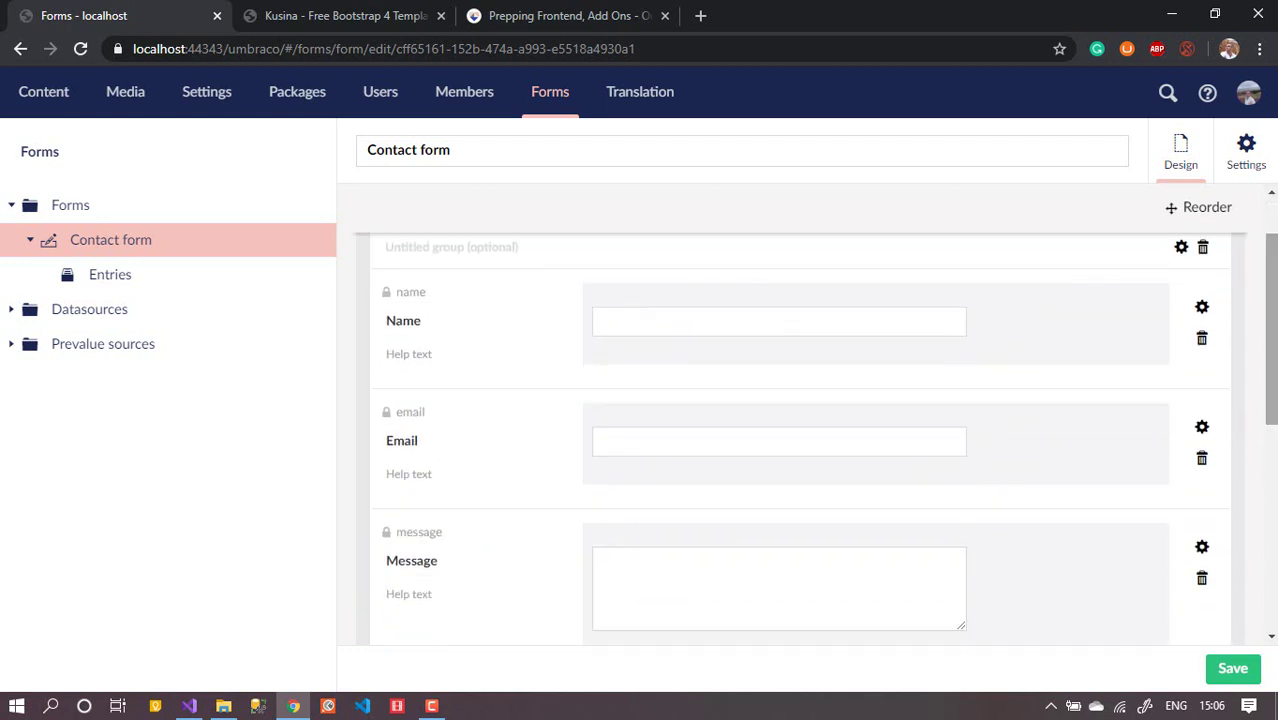
pyautogui.click(1201, 311)
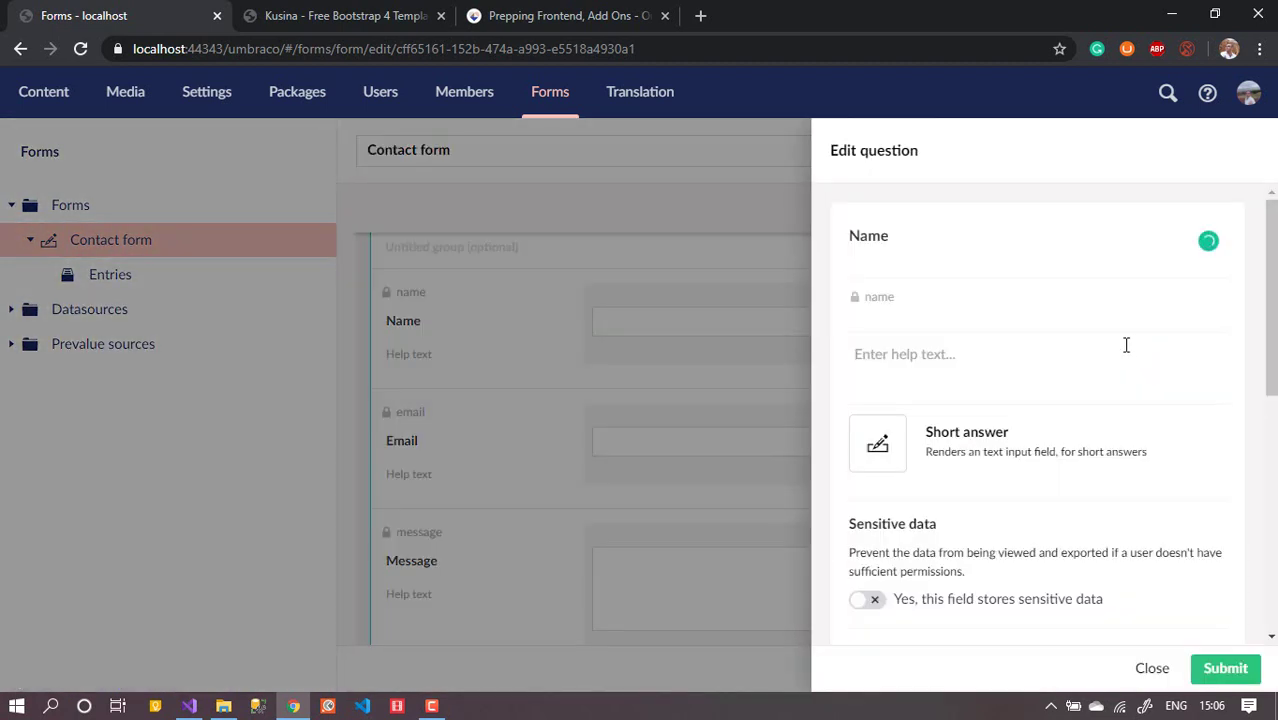
# Browse the Name question's answer types, from Short answer down to Recaptcha2.
pyautogui.click(947, 438)
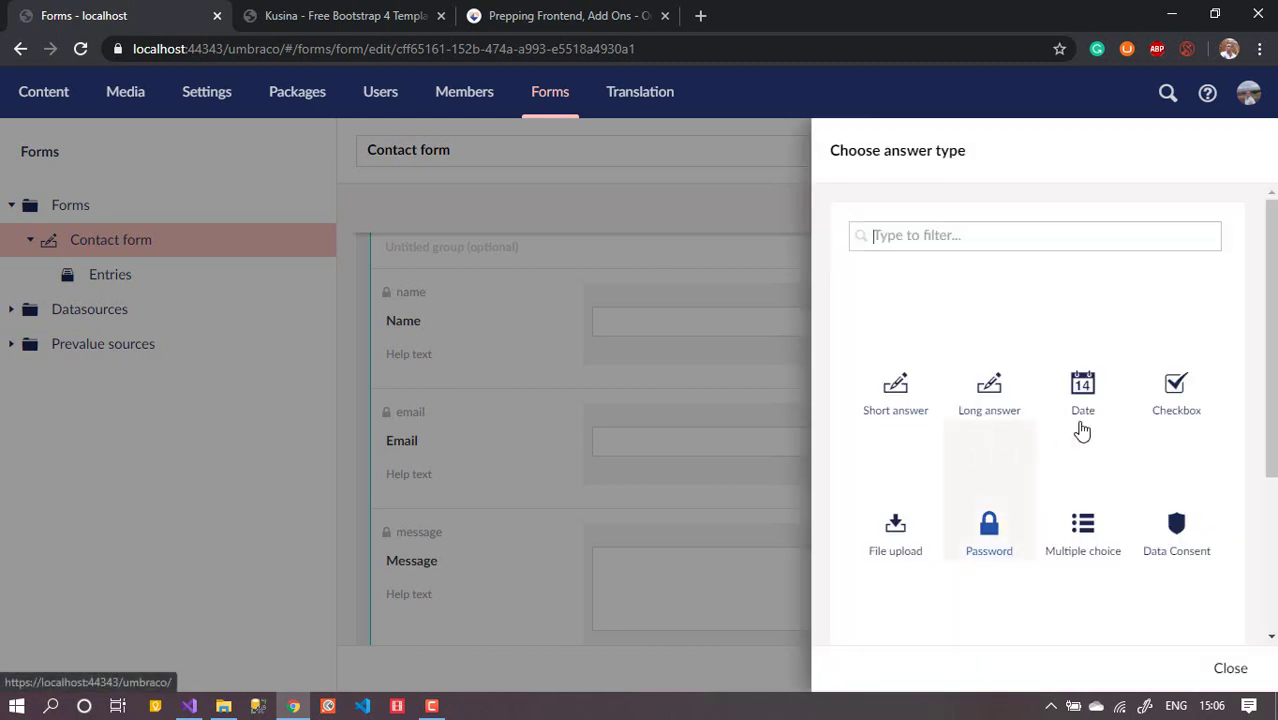
pyautogui.moveTo(1266, 290); pyautogui.dragTo(1270, 460)
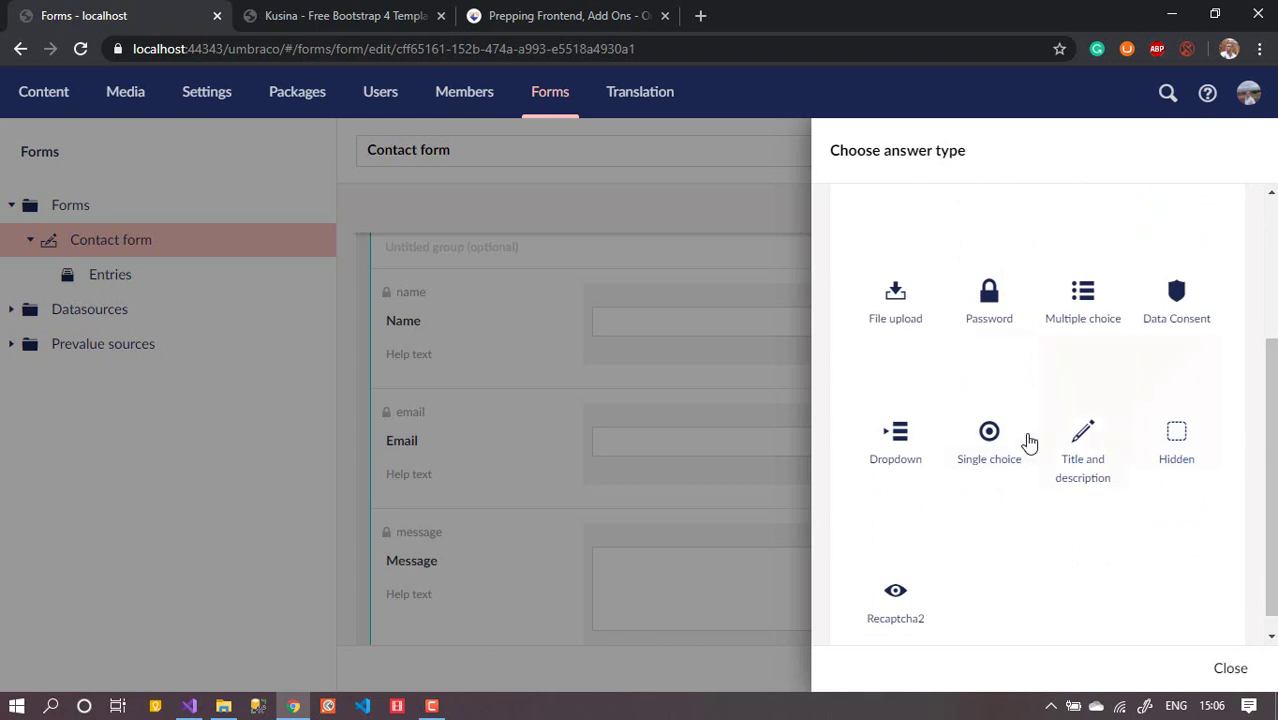
pyautogui.moveTo(1270, 517); pyautogui.dragTo(859, 613)
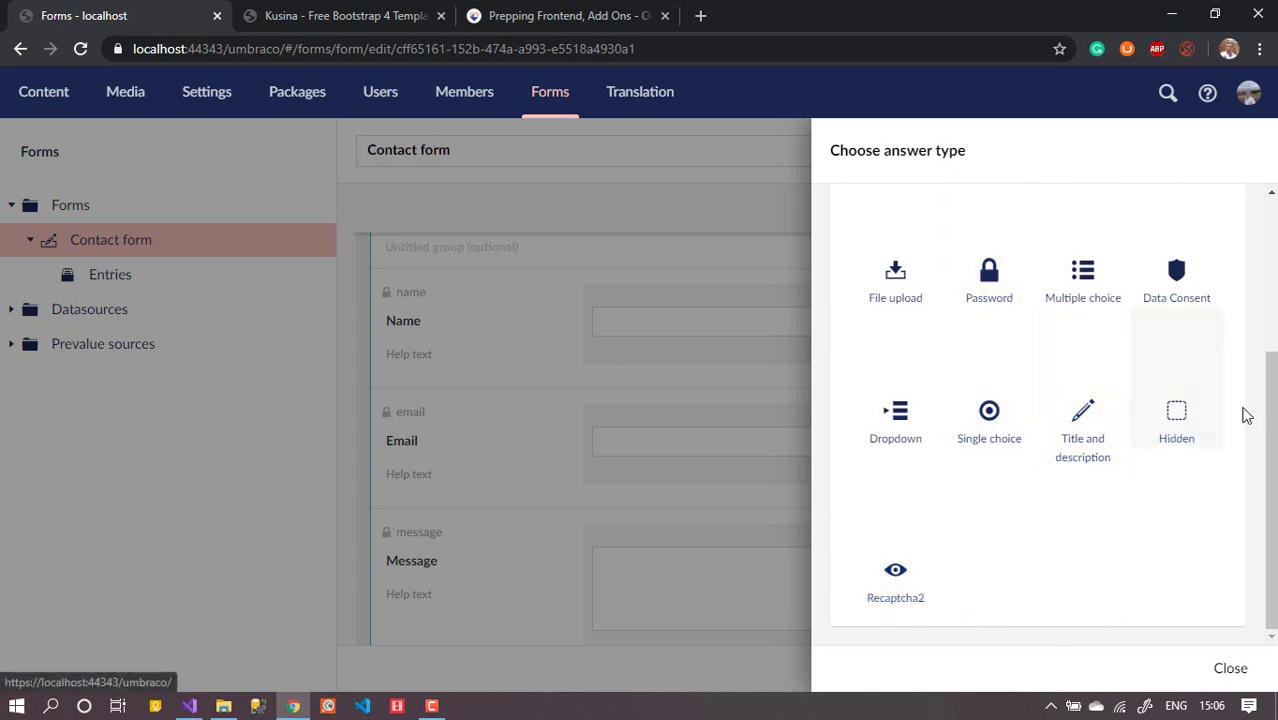
pyautogui.moveTo(1270, 371); pyautogui.dragTo(1270, 227)
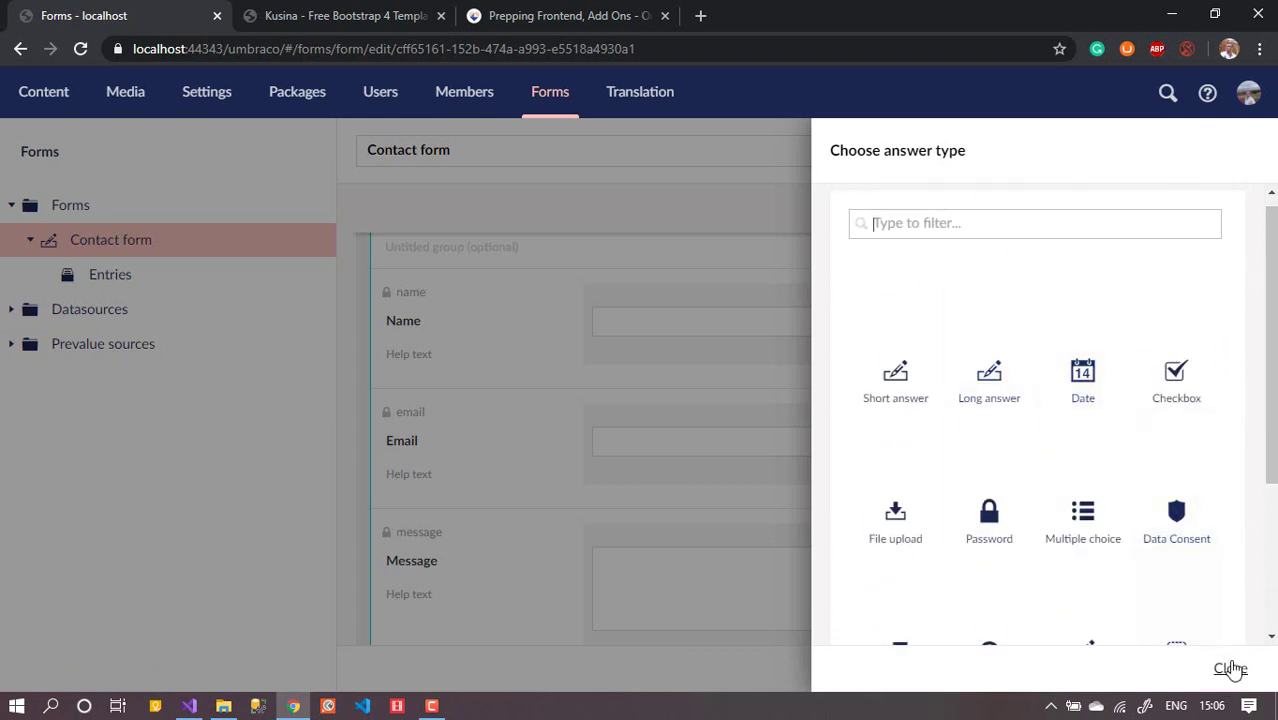
# Close the answer-type chooser and the Name question settings without changes.
pyautogui.click(1231, 668)
pyautogui.click(1152, 670)
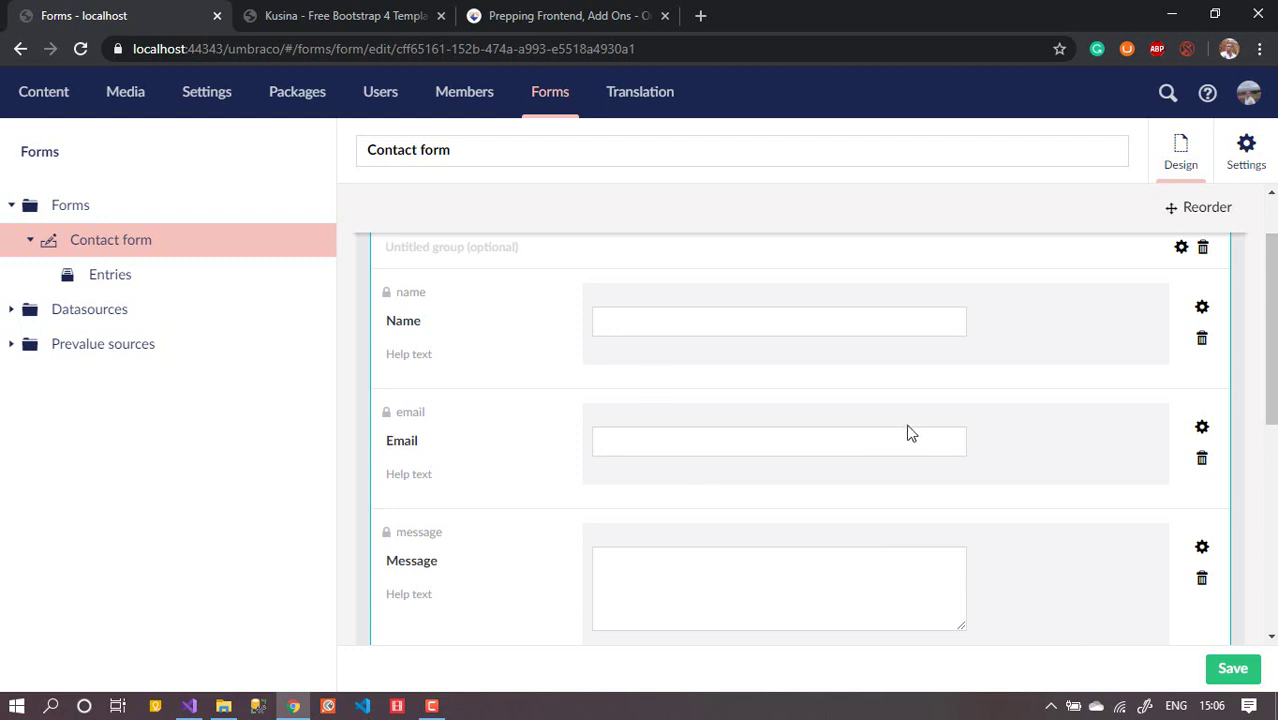
pyautogui.moveTo(1270, 250)
pyautogui.mouseDown()
pyautogui.moveTo(1270, 290)
pyautogui.moveTo(1272, 253)
pyautogui.mouseUp()
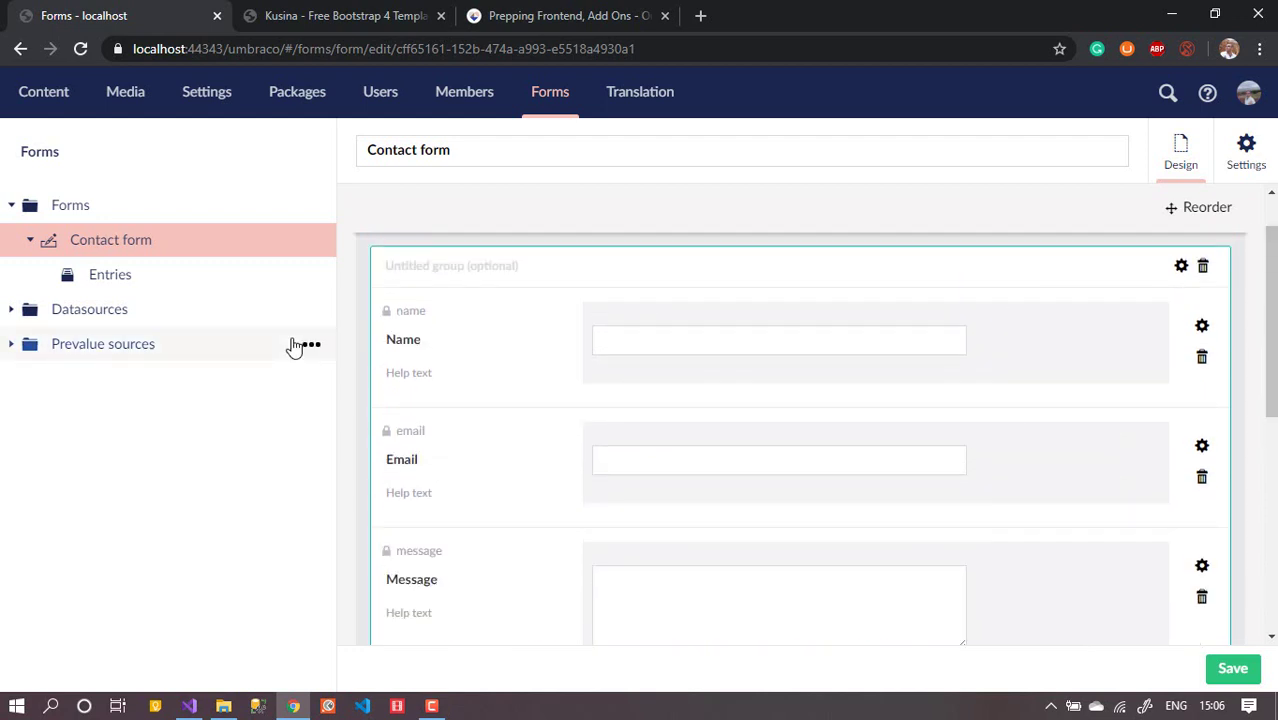